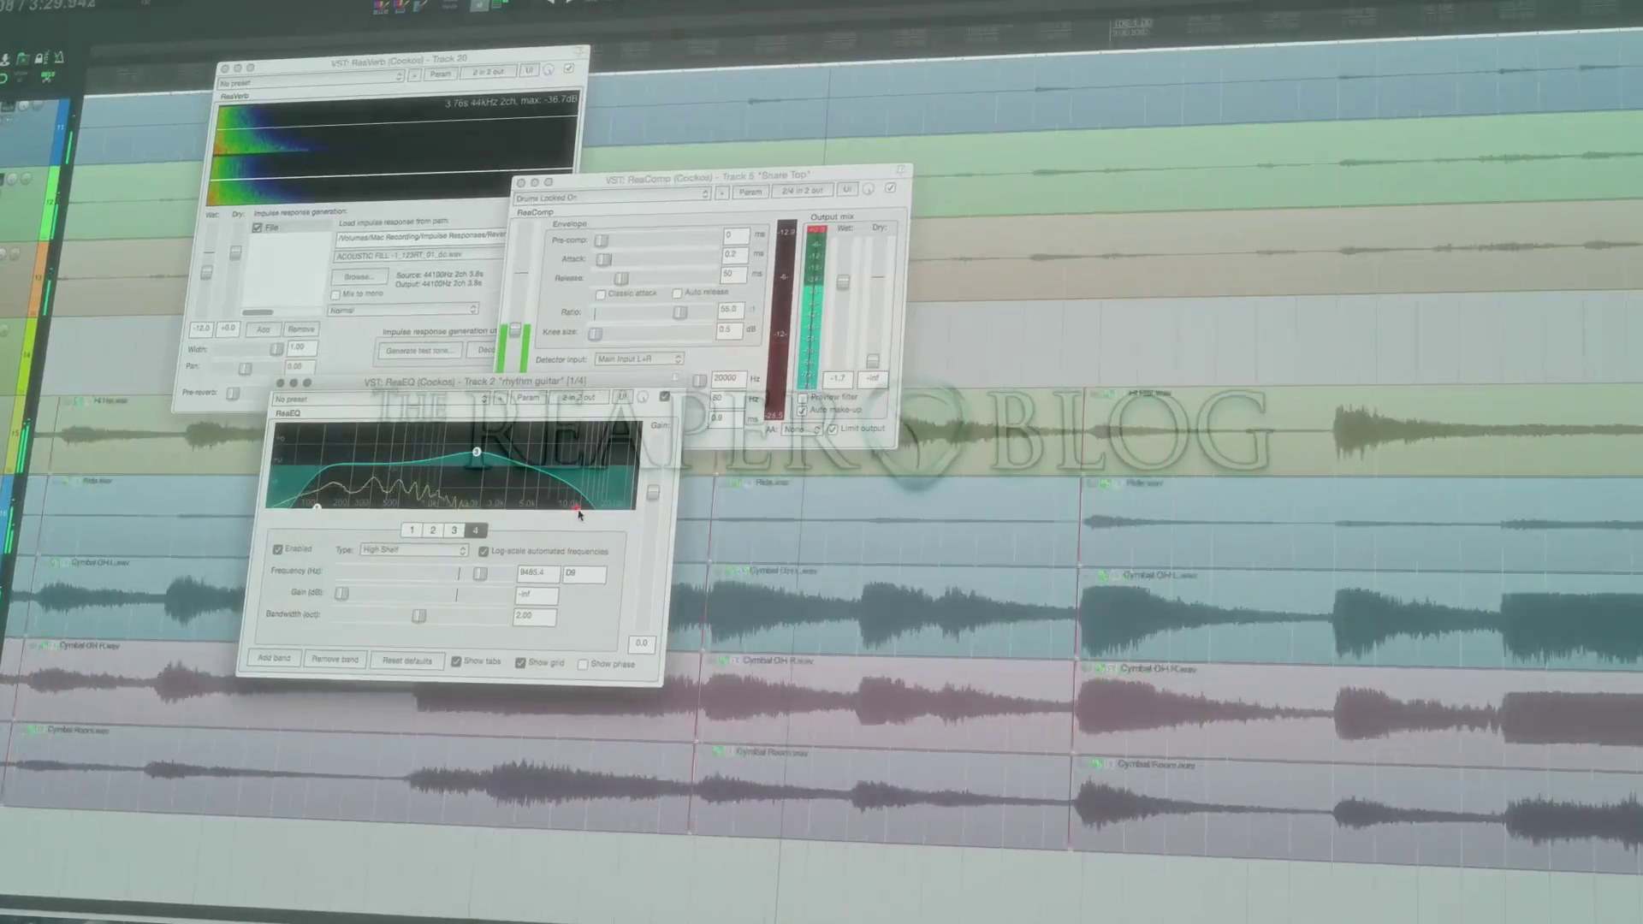
Drag ReaEQ band 4's node right, raising it from 9485.4 Hz to about 18176 Hz
left_click_drag(578, 511, 606, 510)
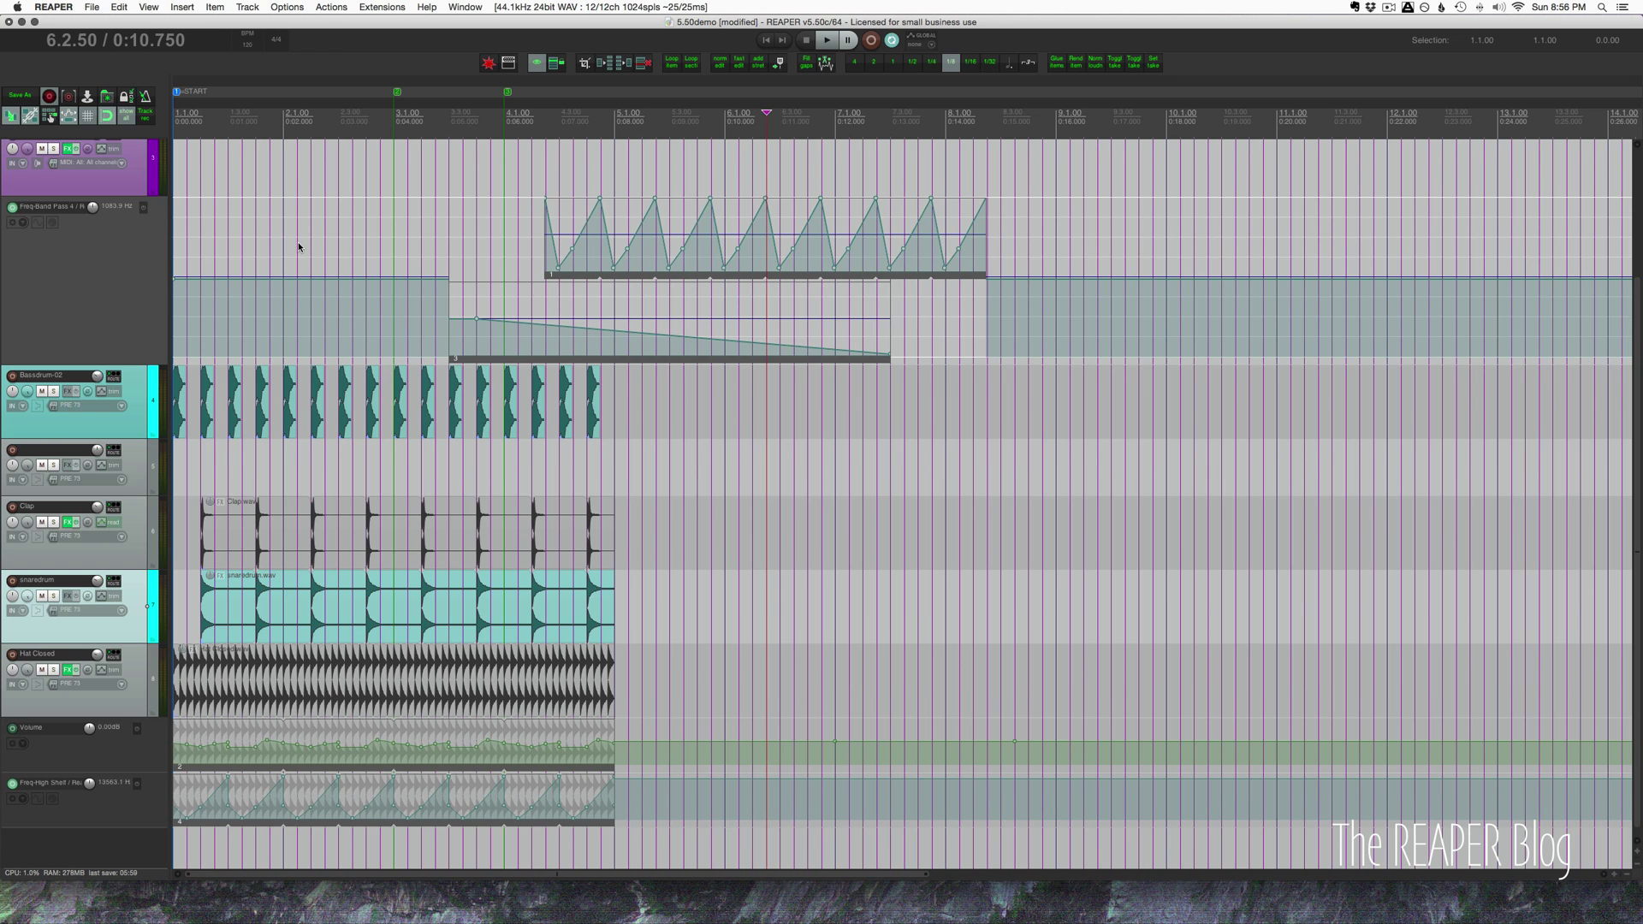
Place the edit cursor near bar 3 in the timeline ruler
left_click(408, 269)
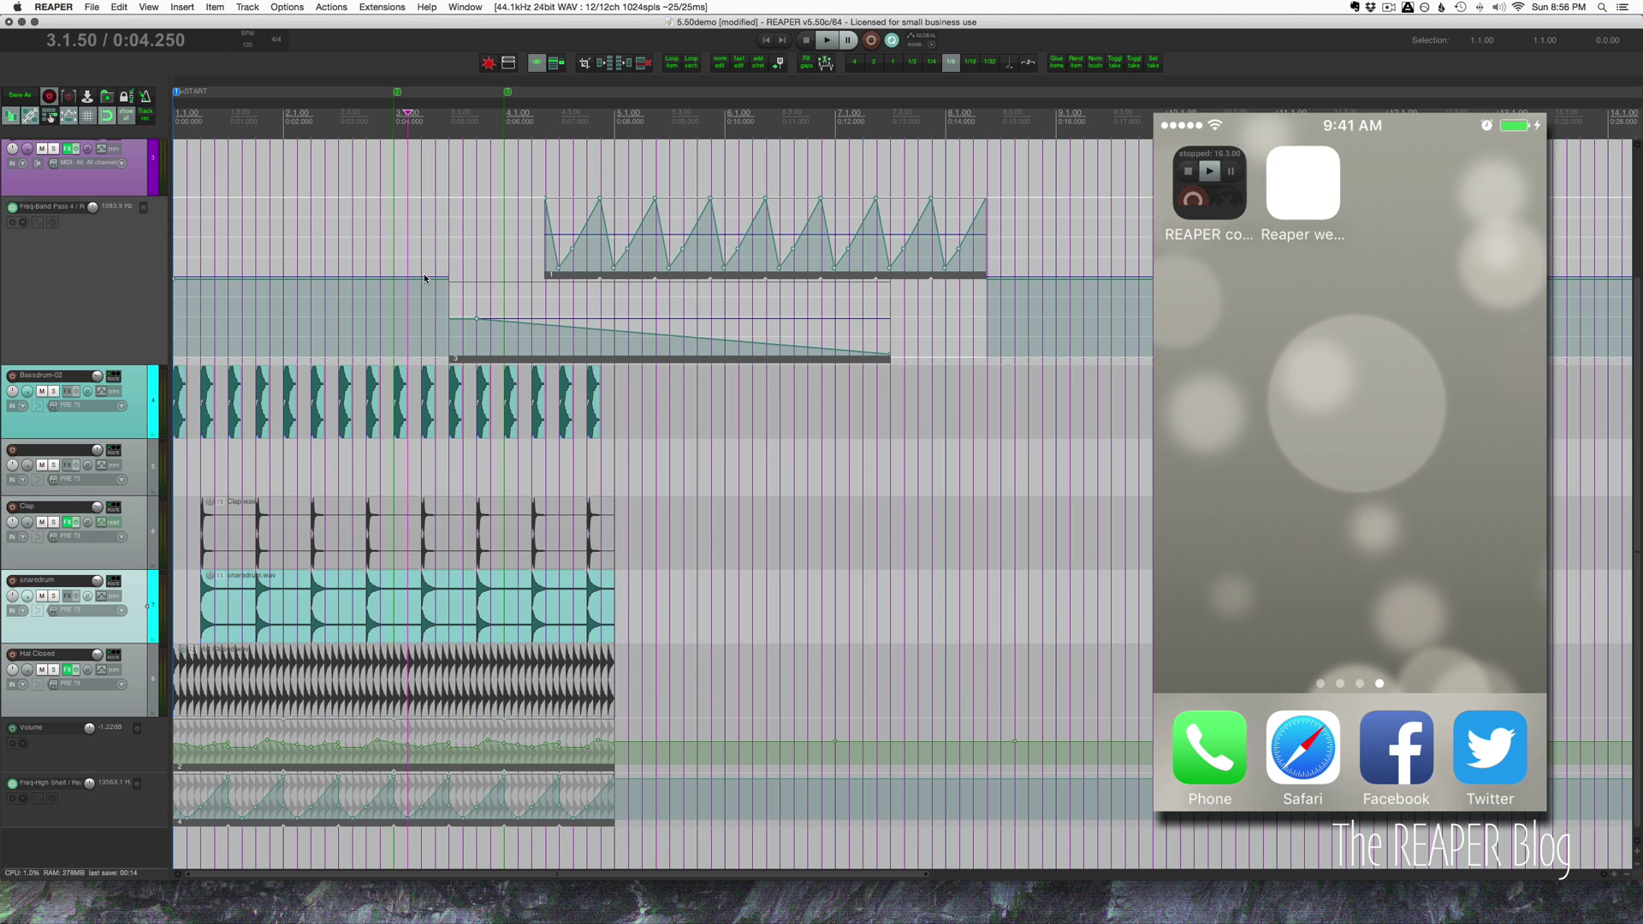
Snap the edit cursor to the start of bar 3 and scroll down the view
left_click(395, 222)
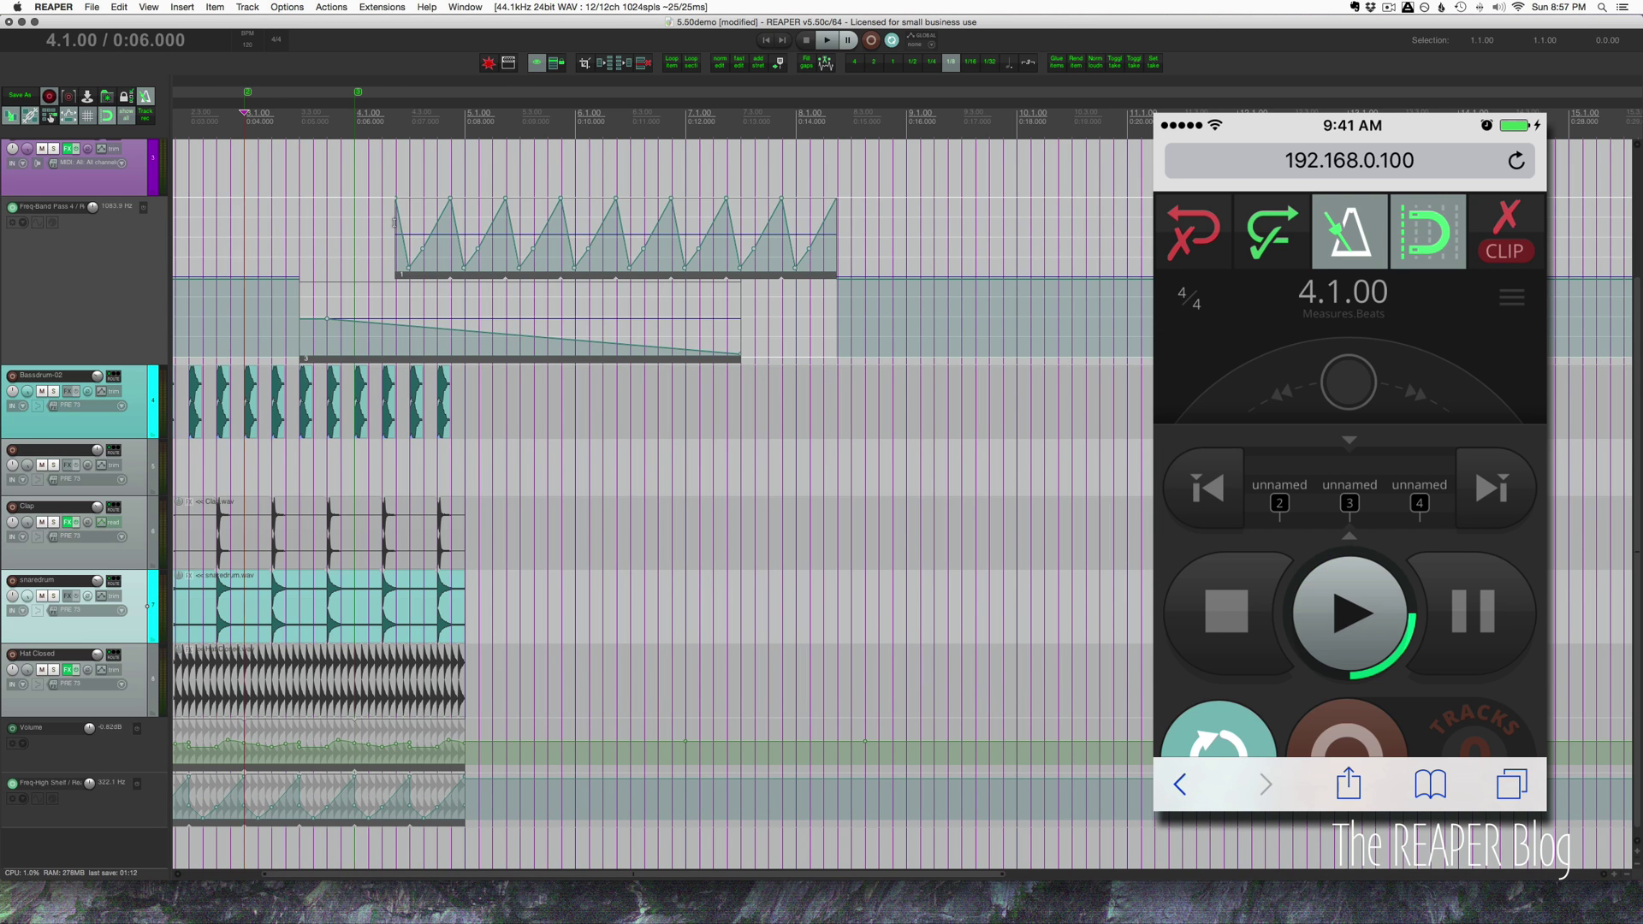
scroll(1349, 479, "down", 5)
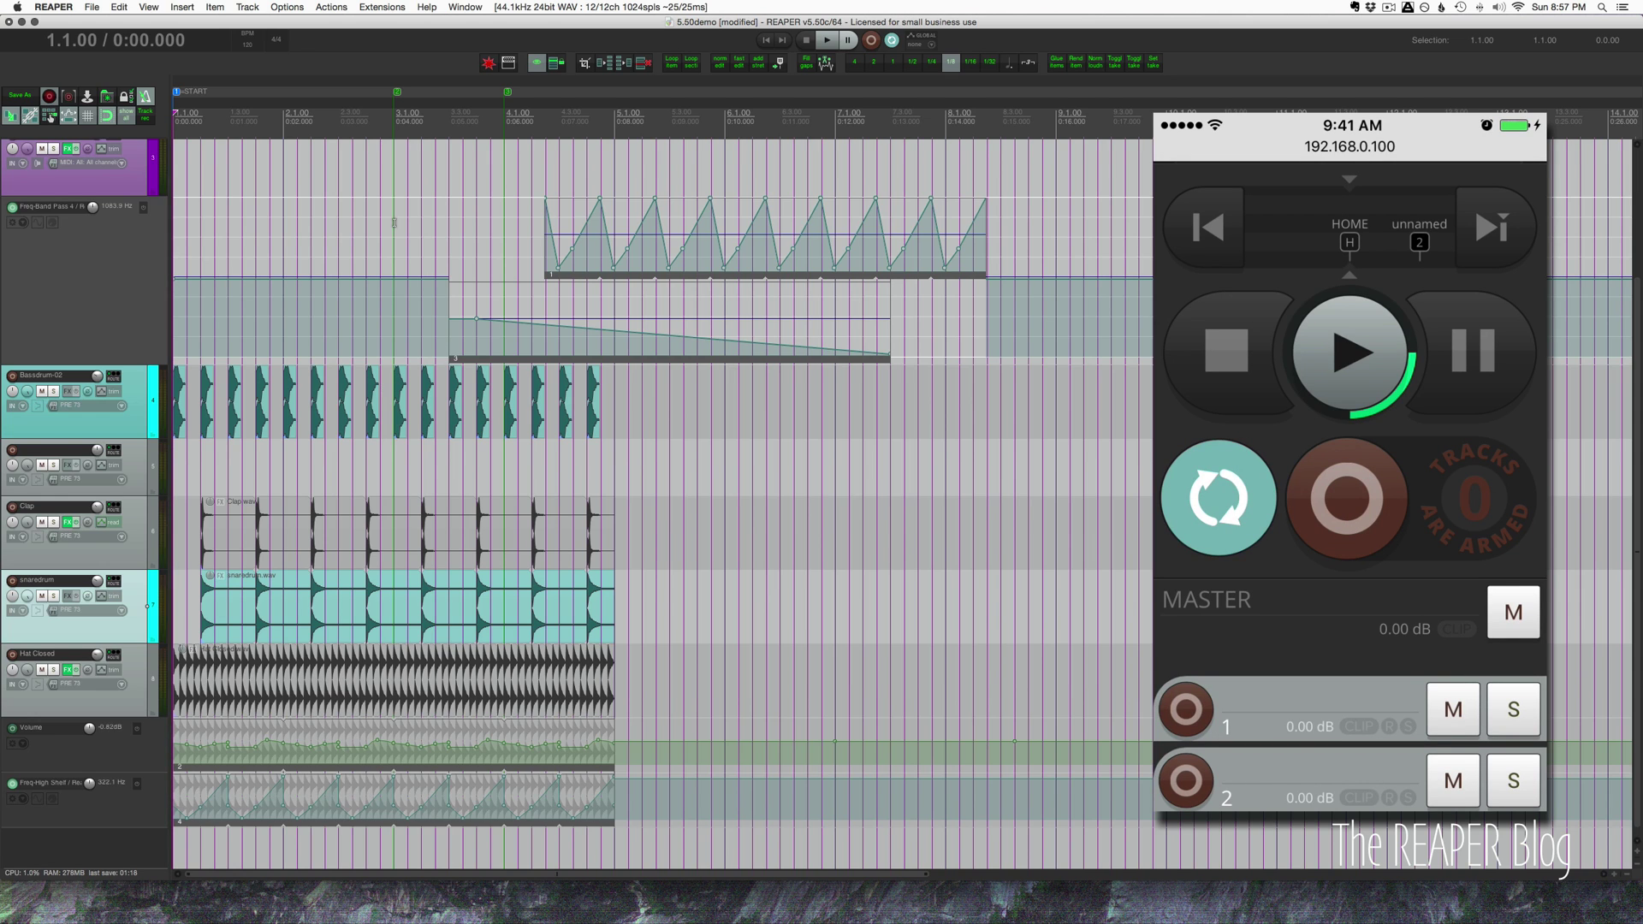
key("r")
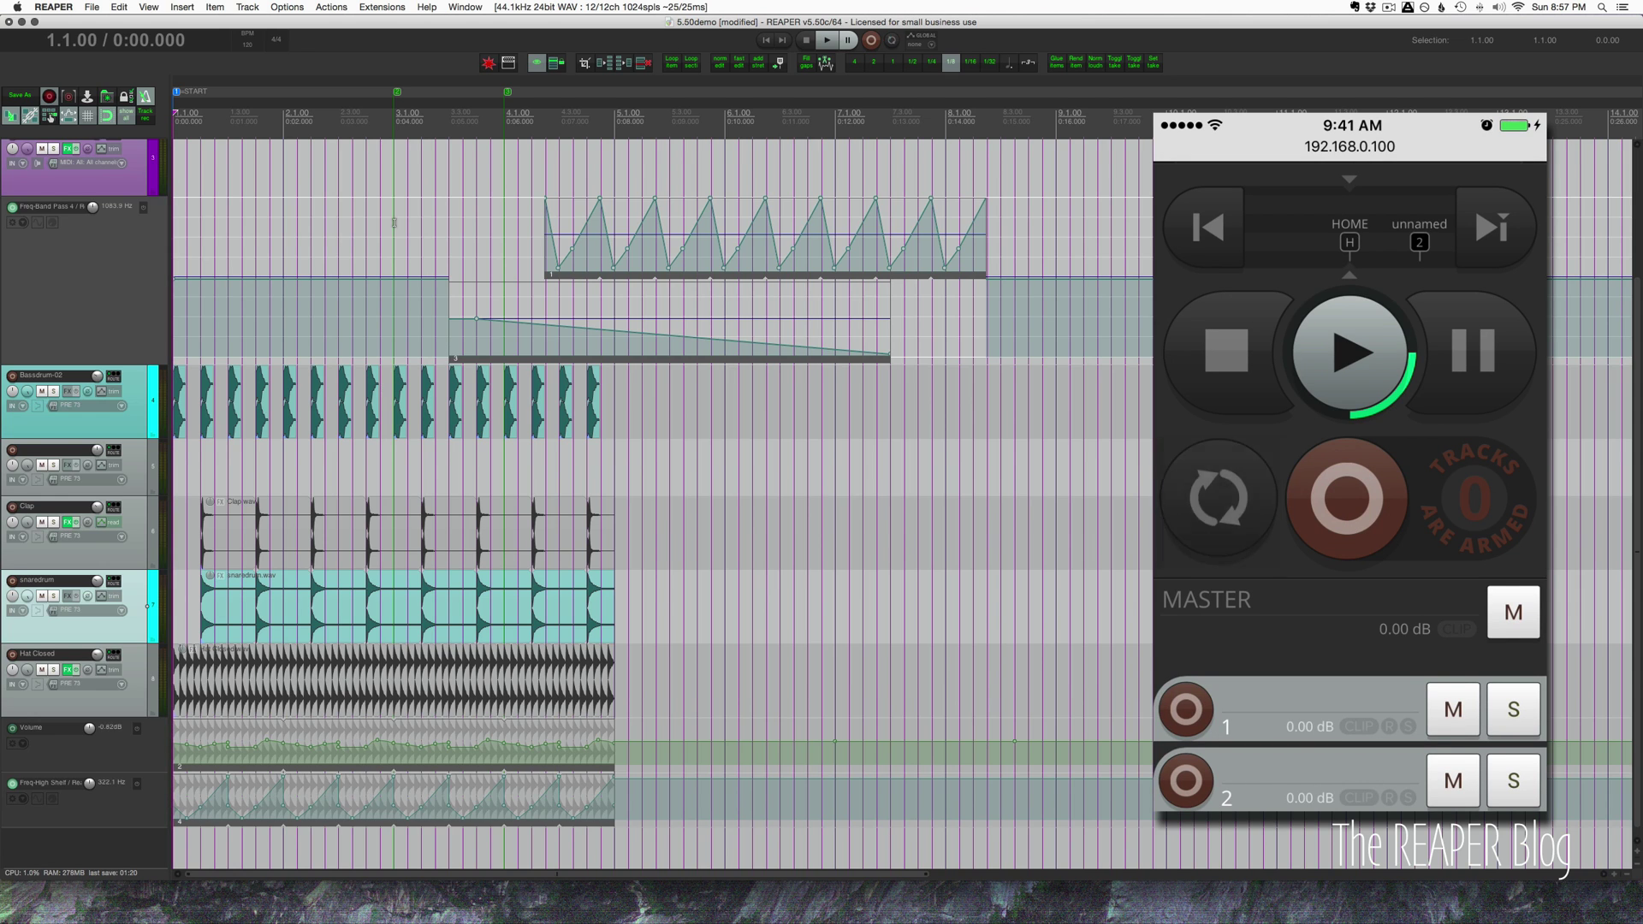
key("r")
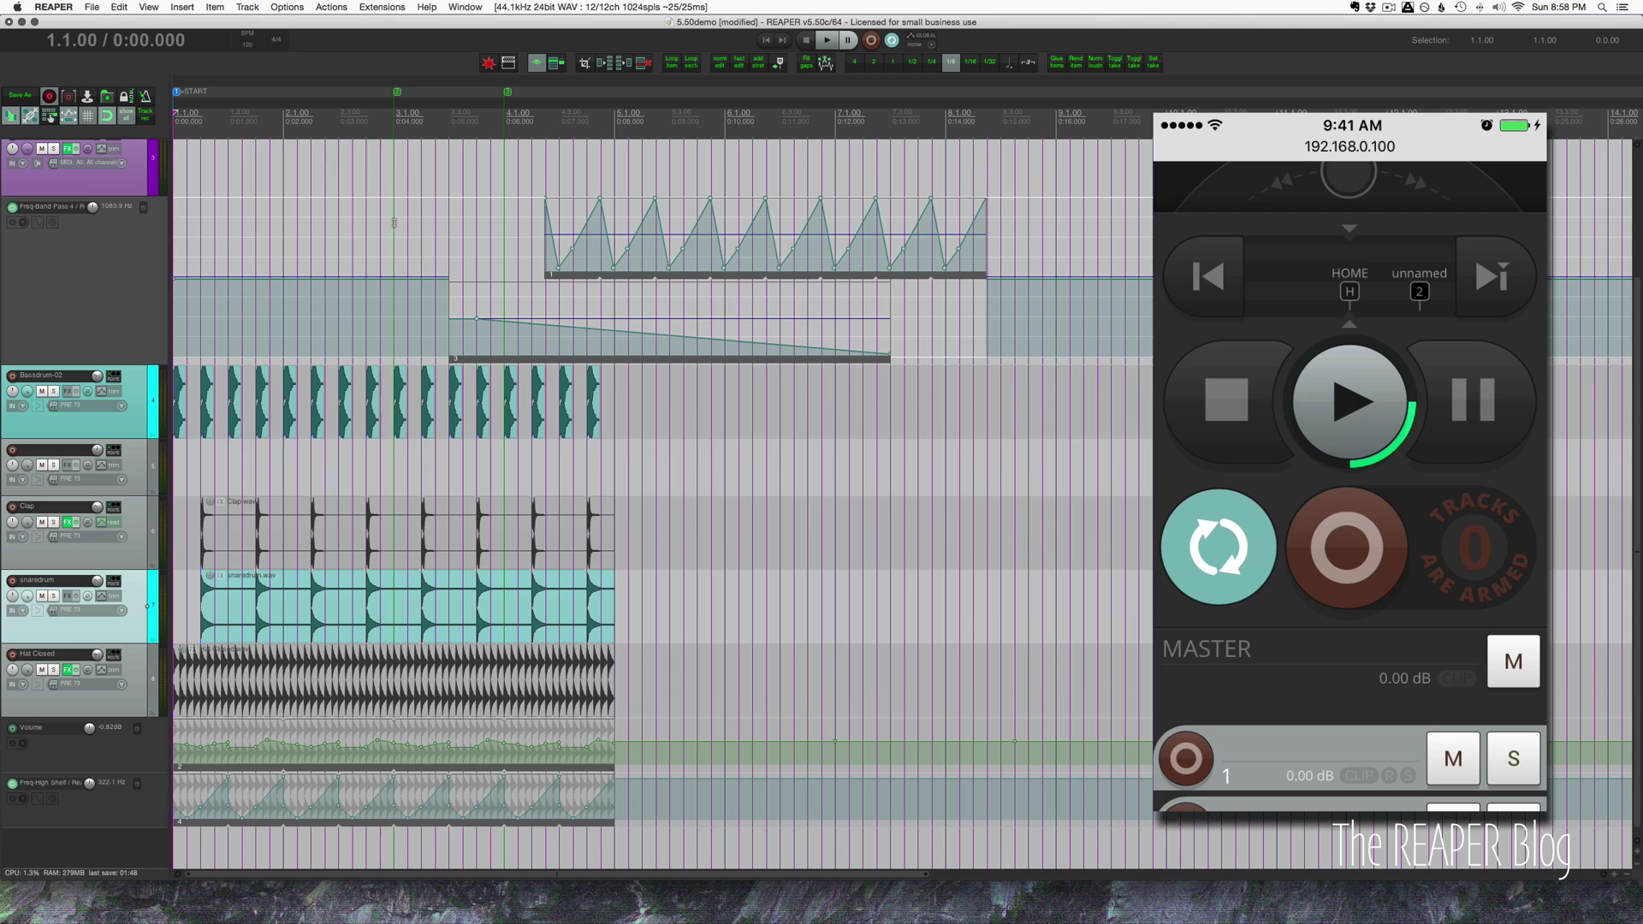
key("space")
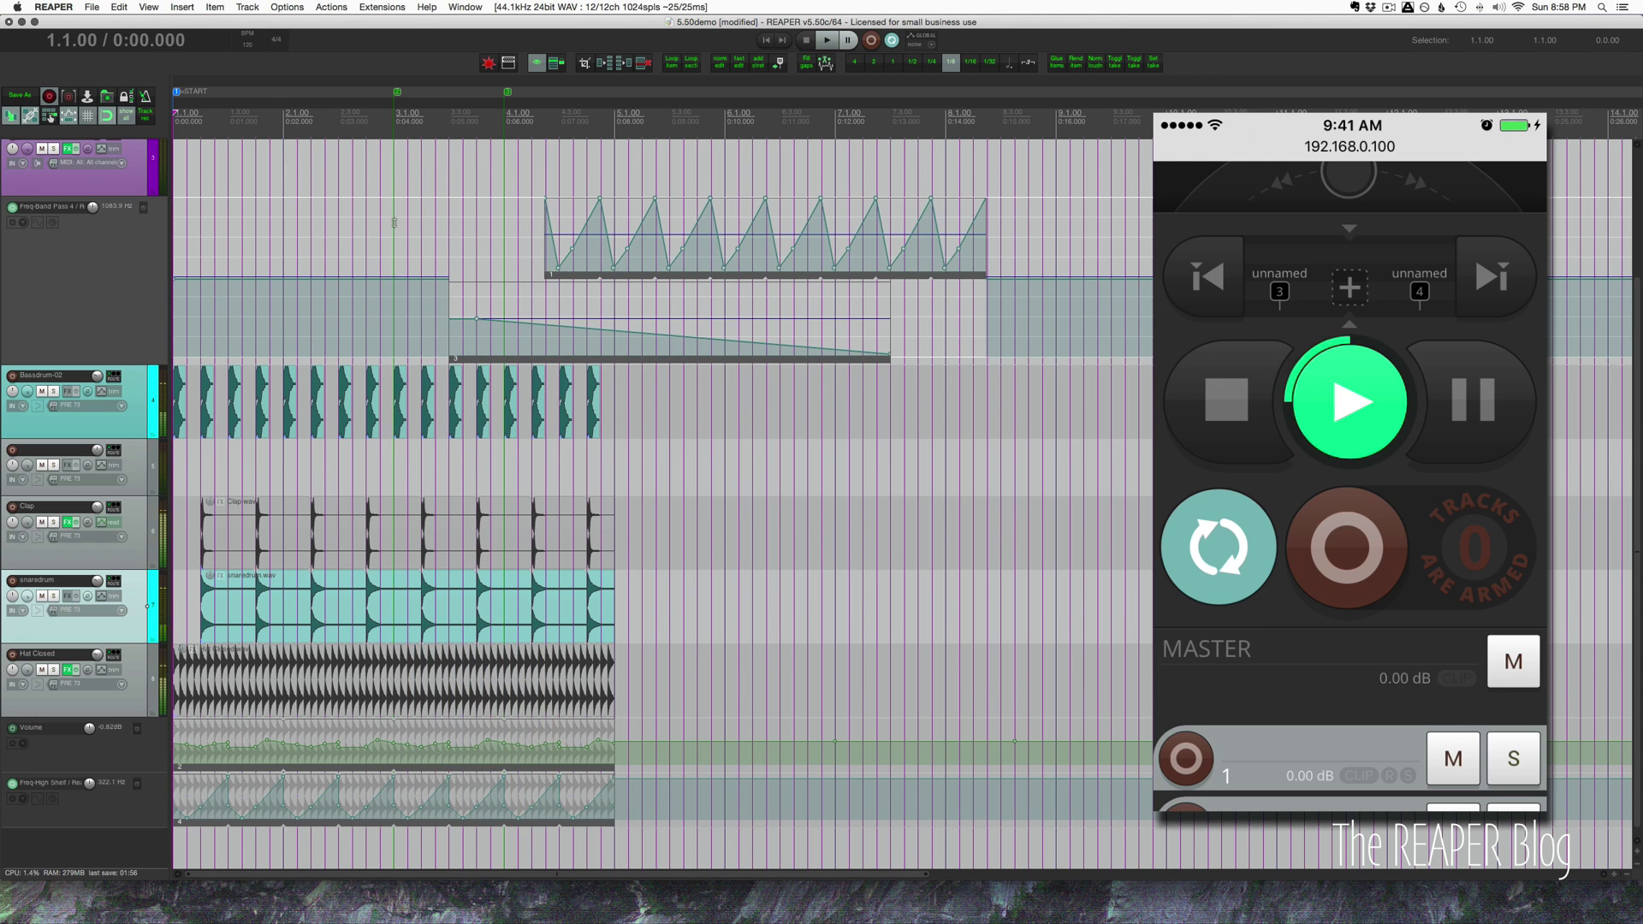
key("space")
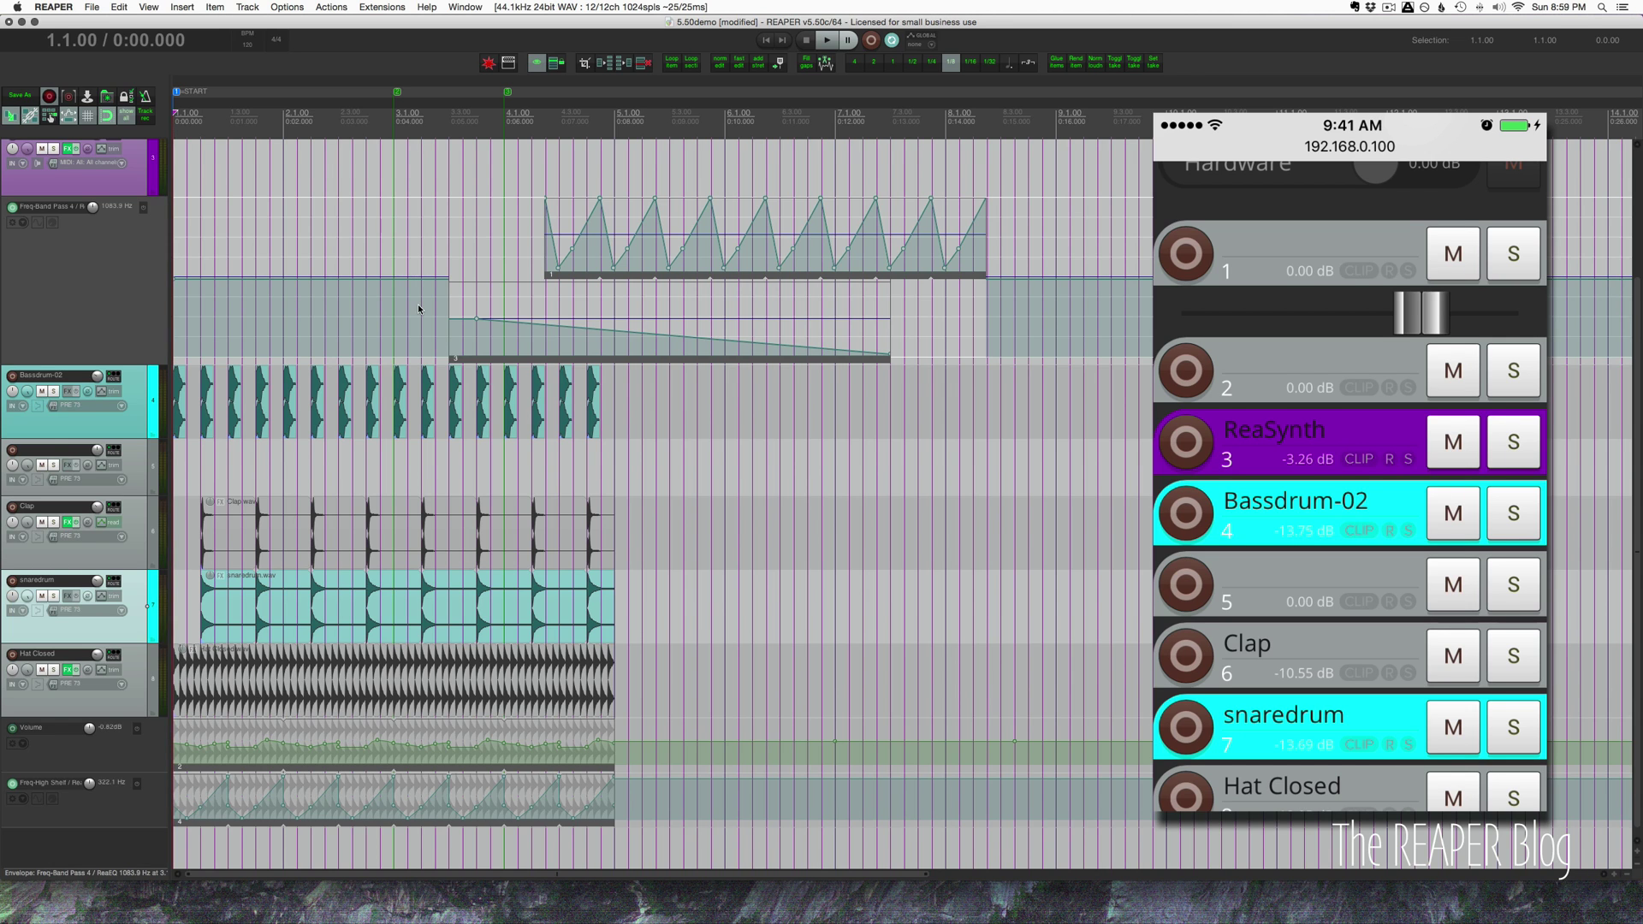
Make the ReaSynth track much taller and show the mixer docked below the tracks
scroll(418, 309, "up", 3)
left_click(133, 310)
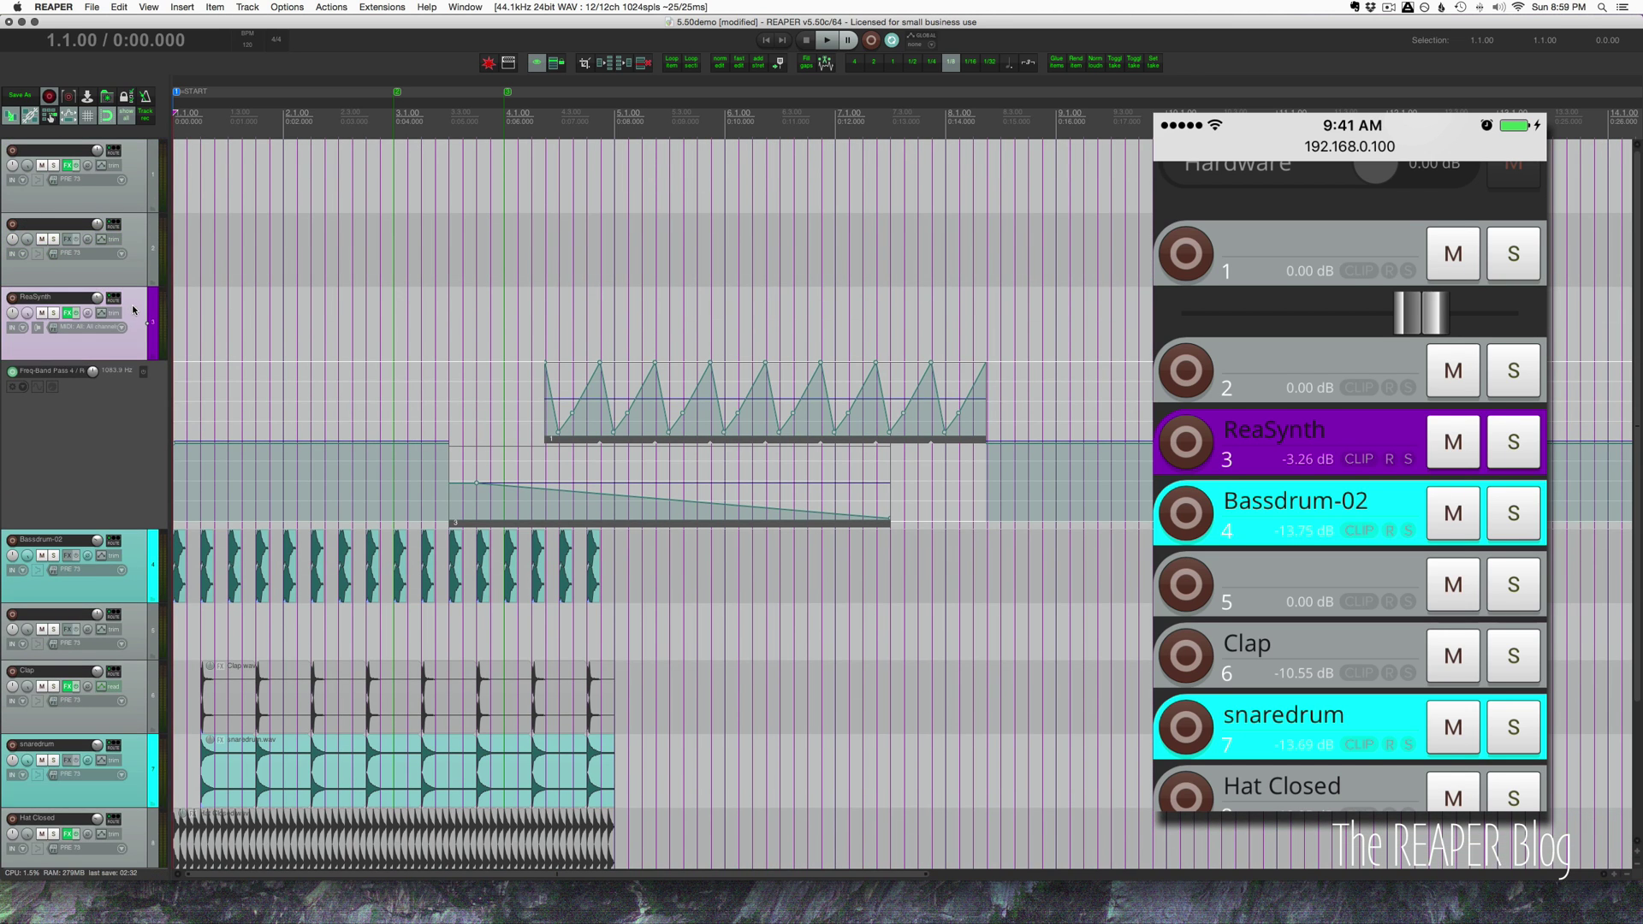
left_click_drag(147, 359, 147, 428)
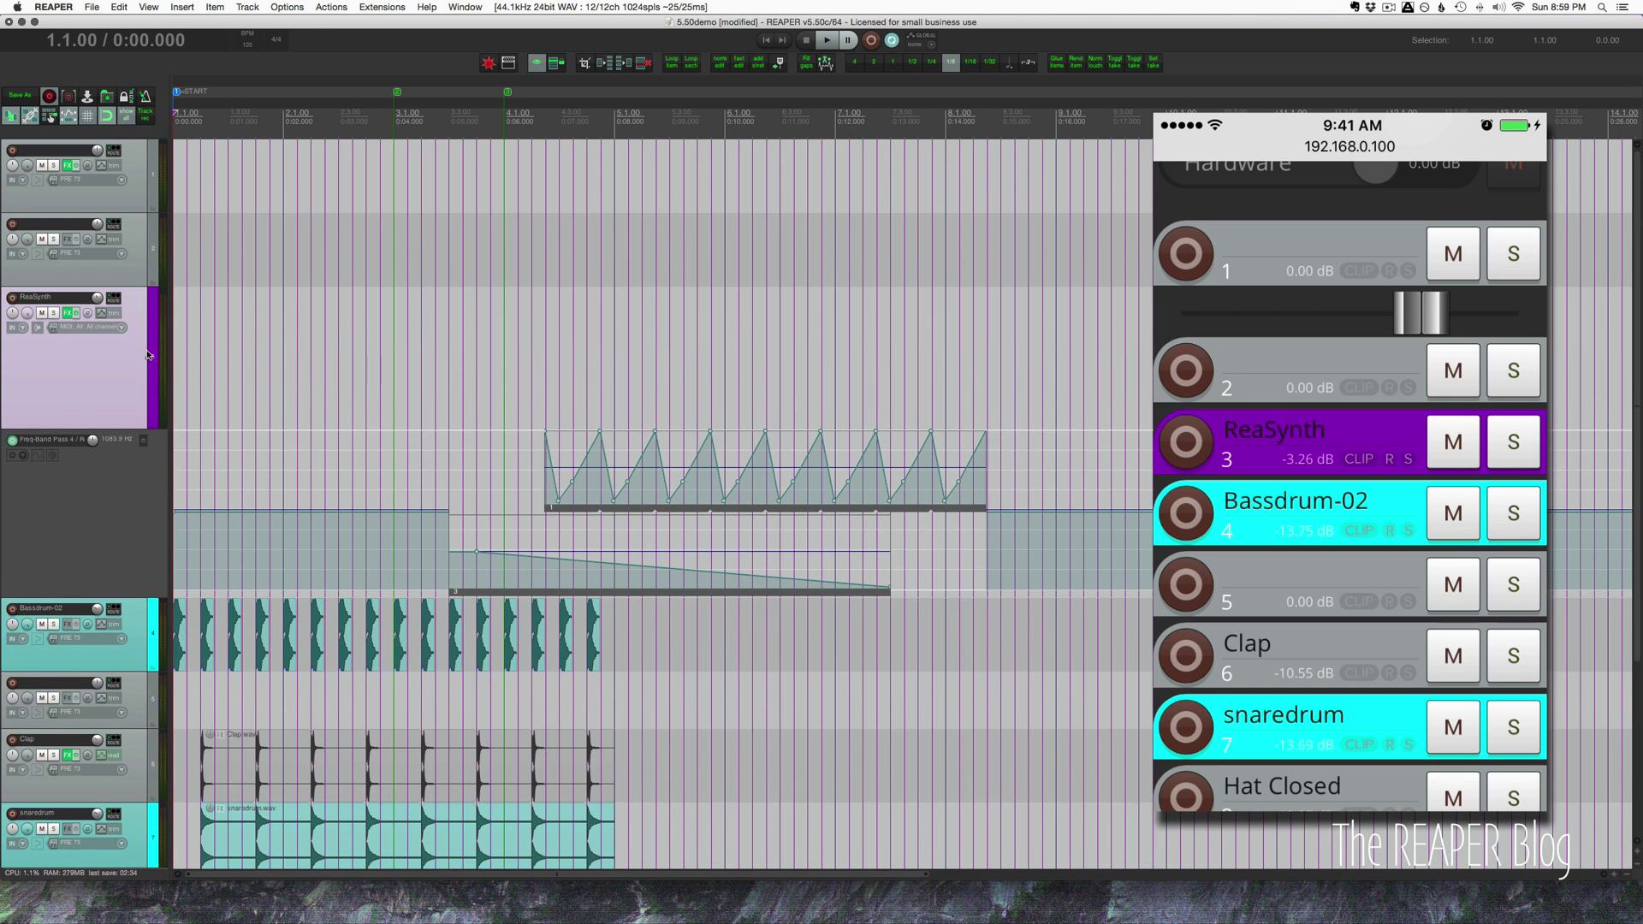
left_click_drag(147, 355, 147, 405)
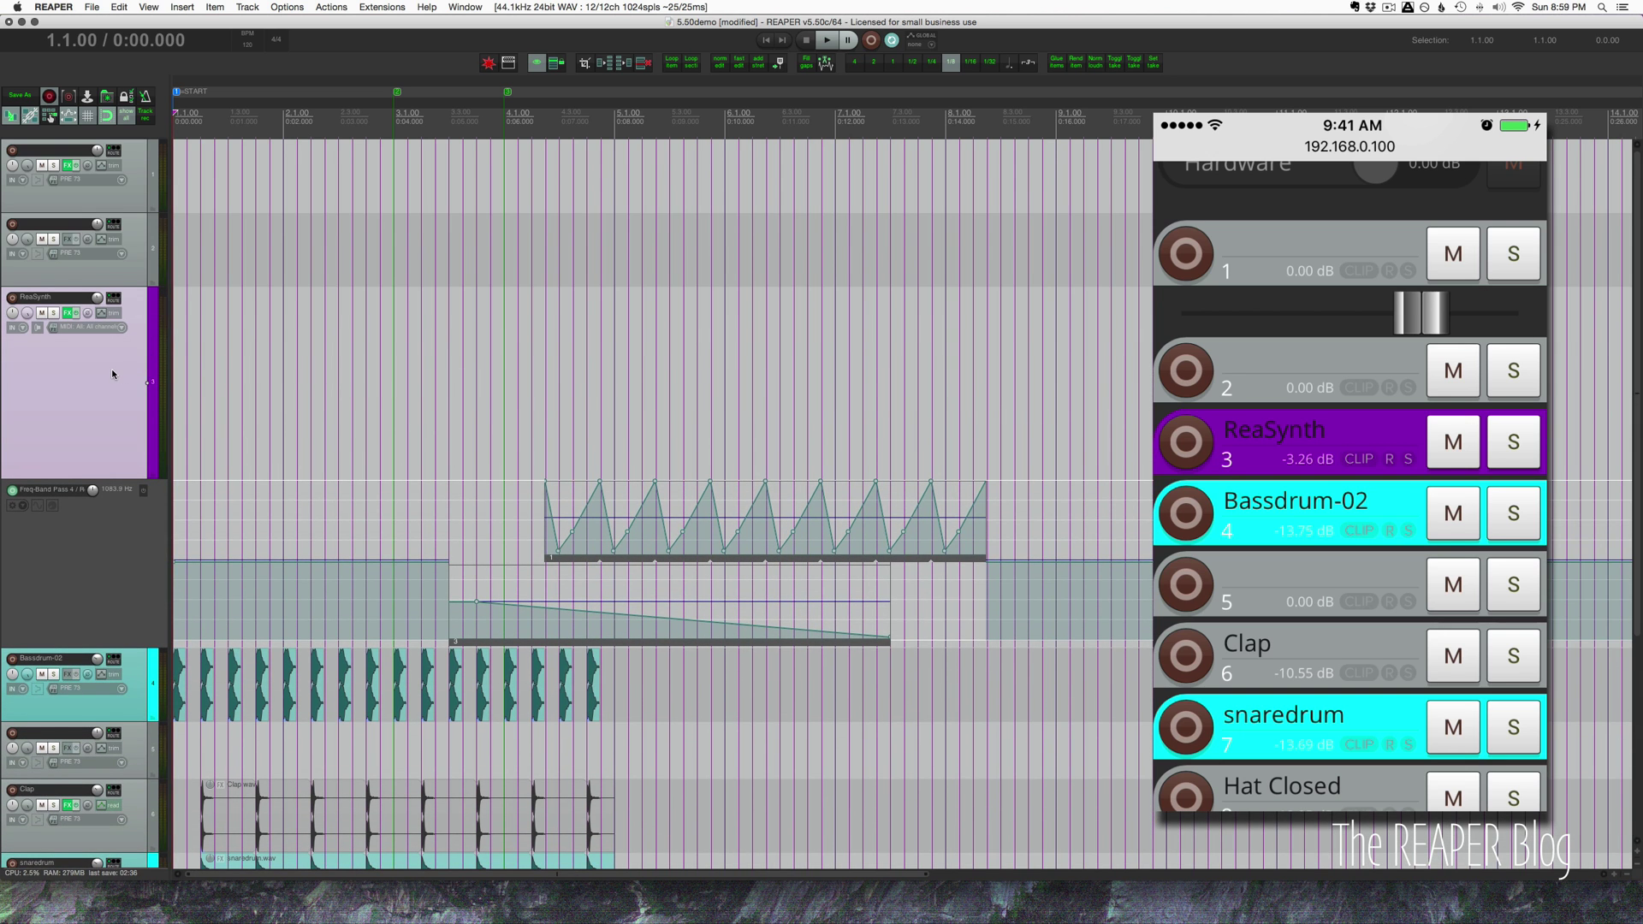
key("super+m")
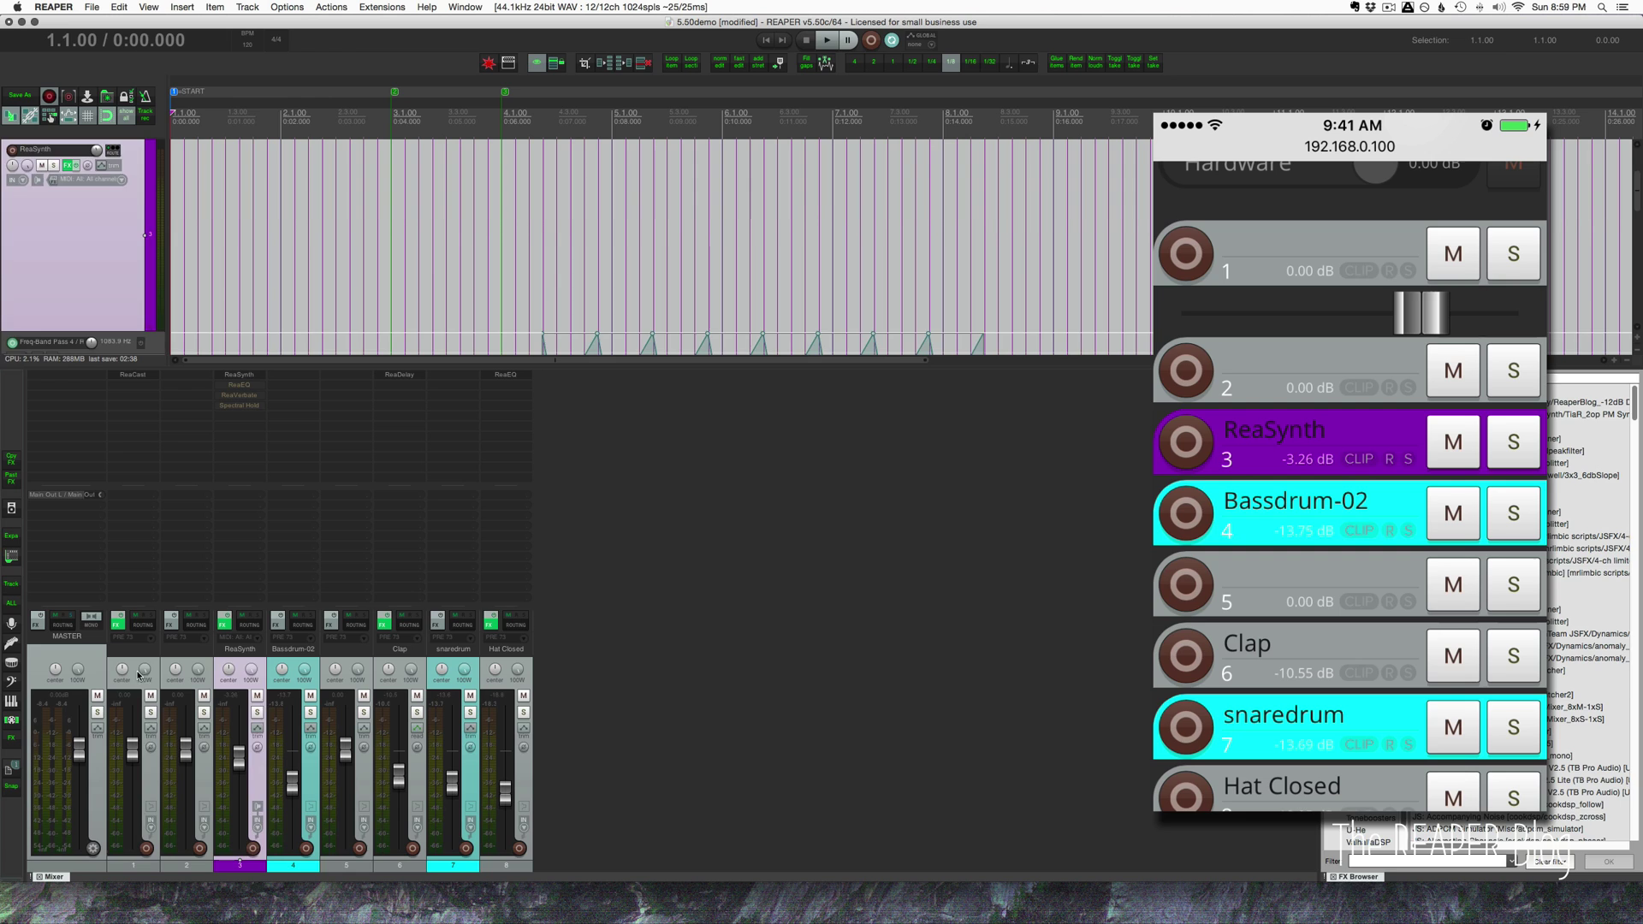
Select track 1 in the mixer
left_click(138, 675)
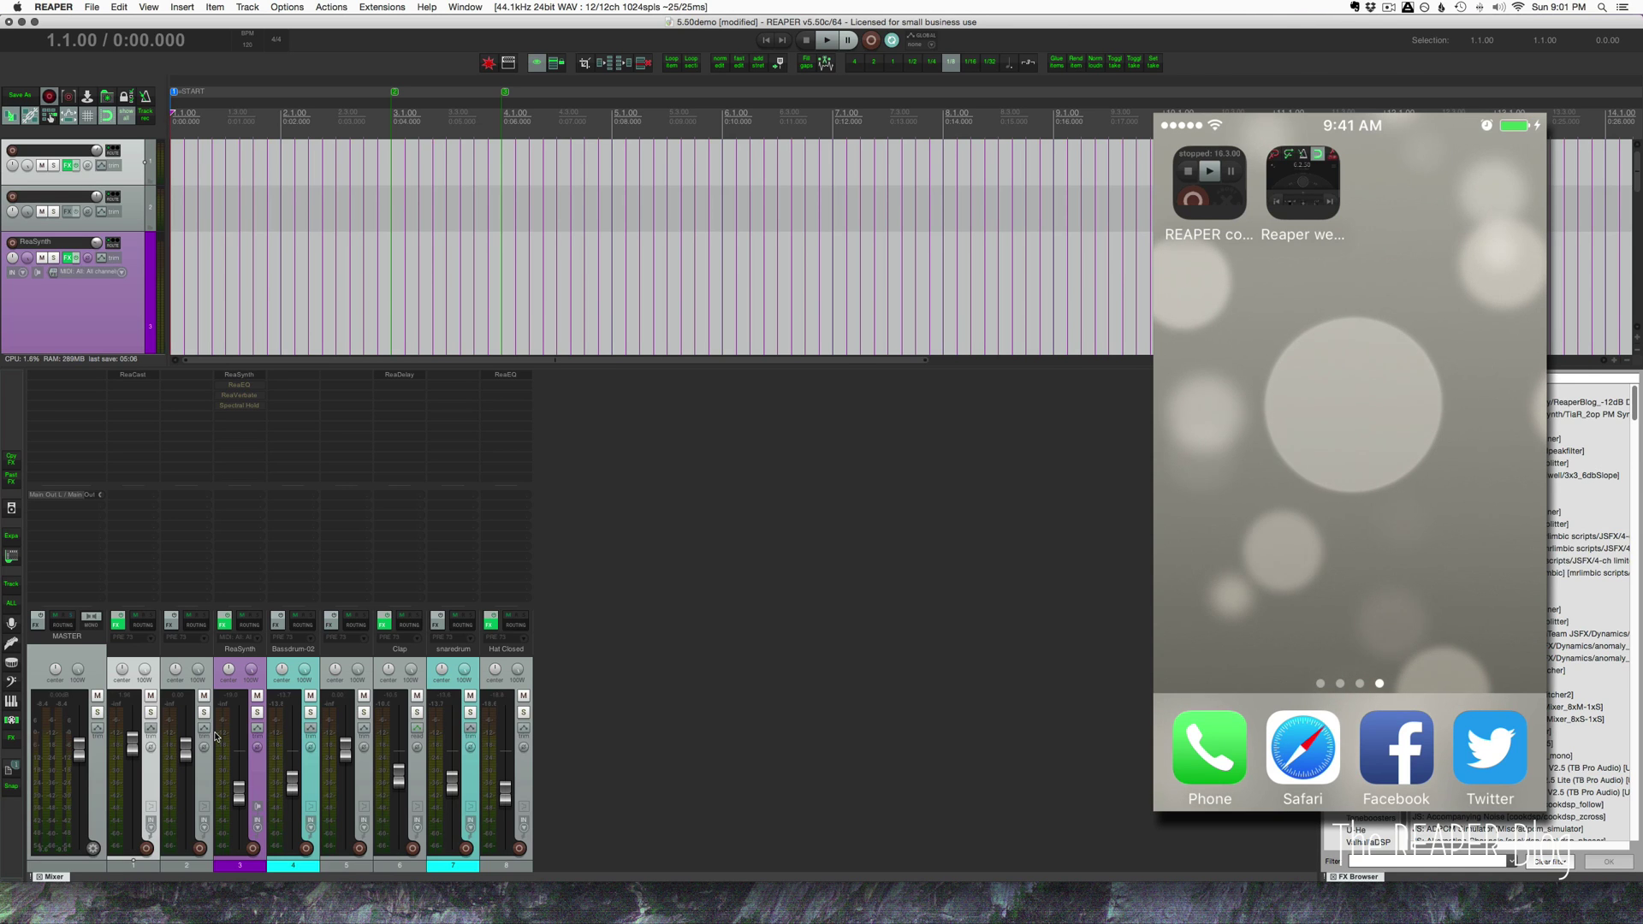
Deselect track 1 and start adding a Web browser interface surface under Preferences > Control/OSC/web
left_click(612, 540)
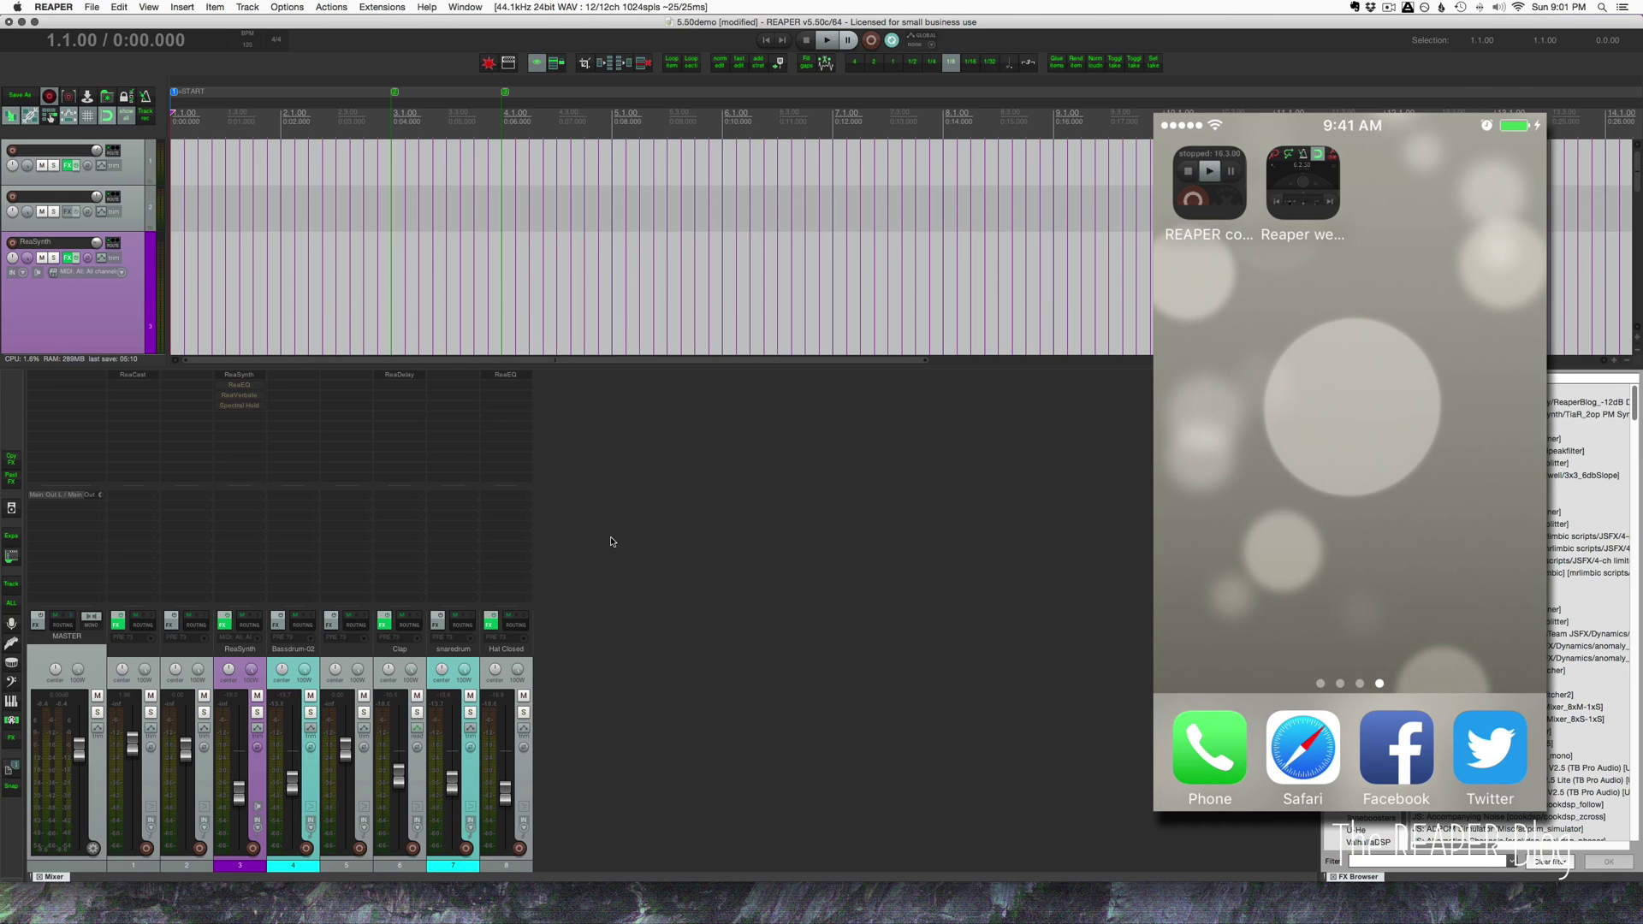
key("super+comma")
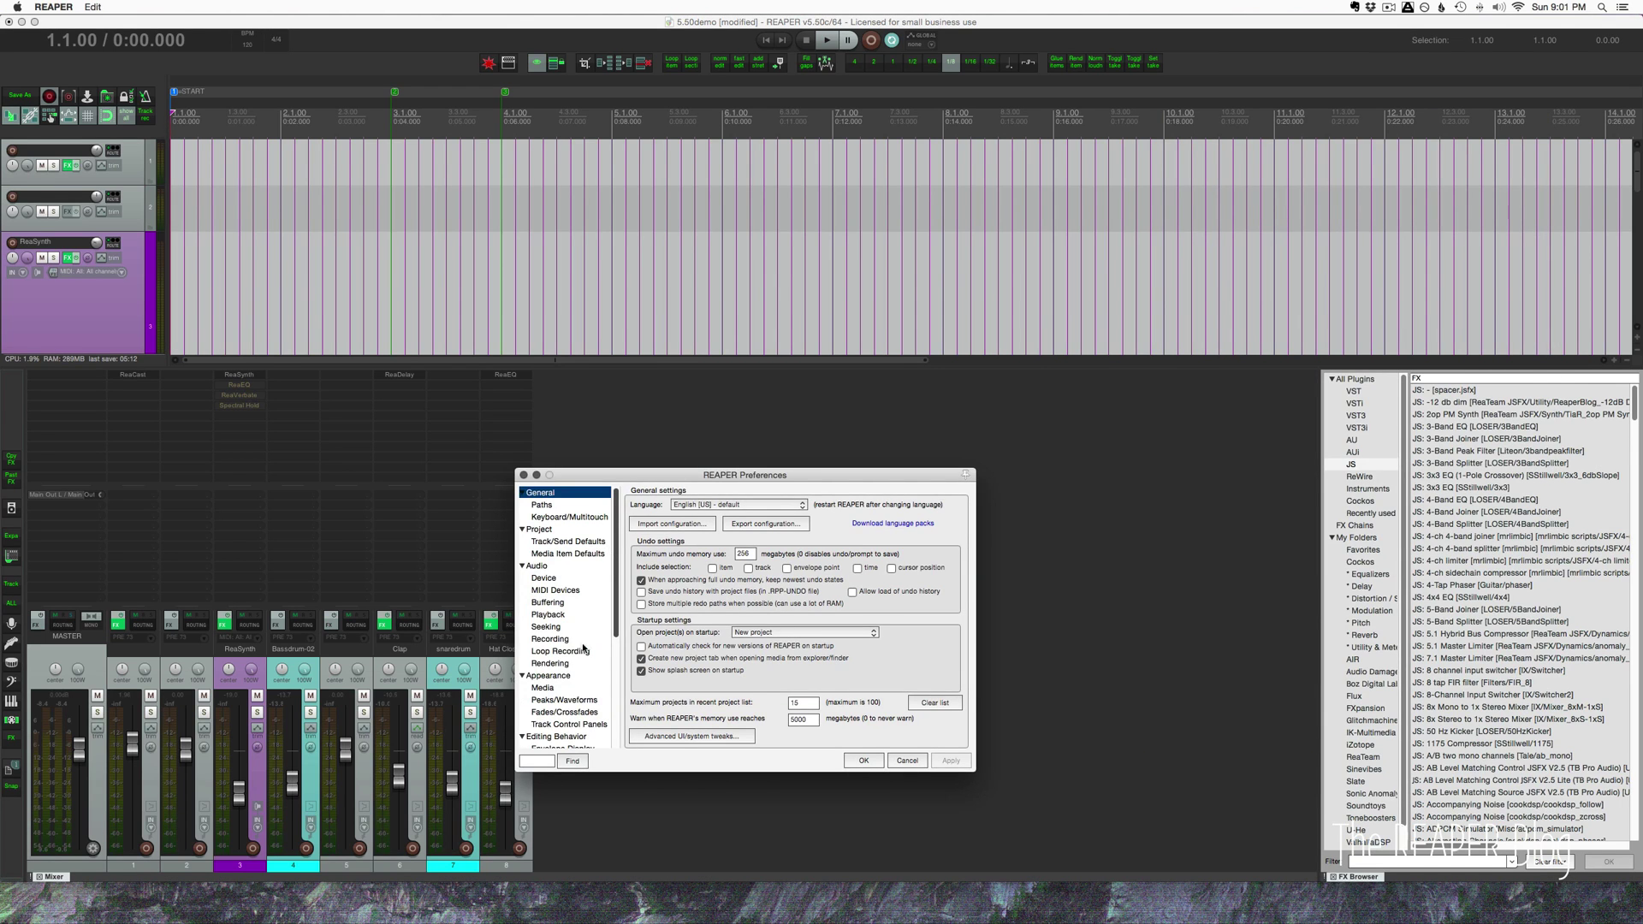
scroll(583, 649, "down", 5)
left_click(549, 733)
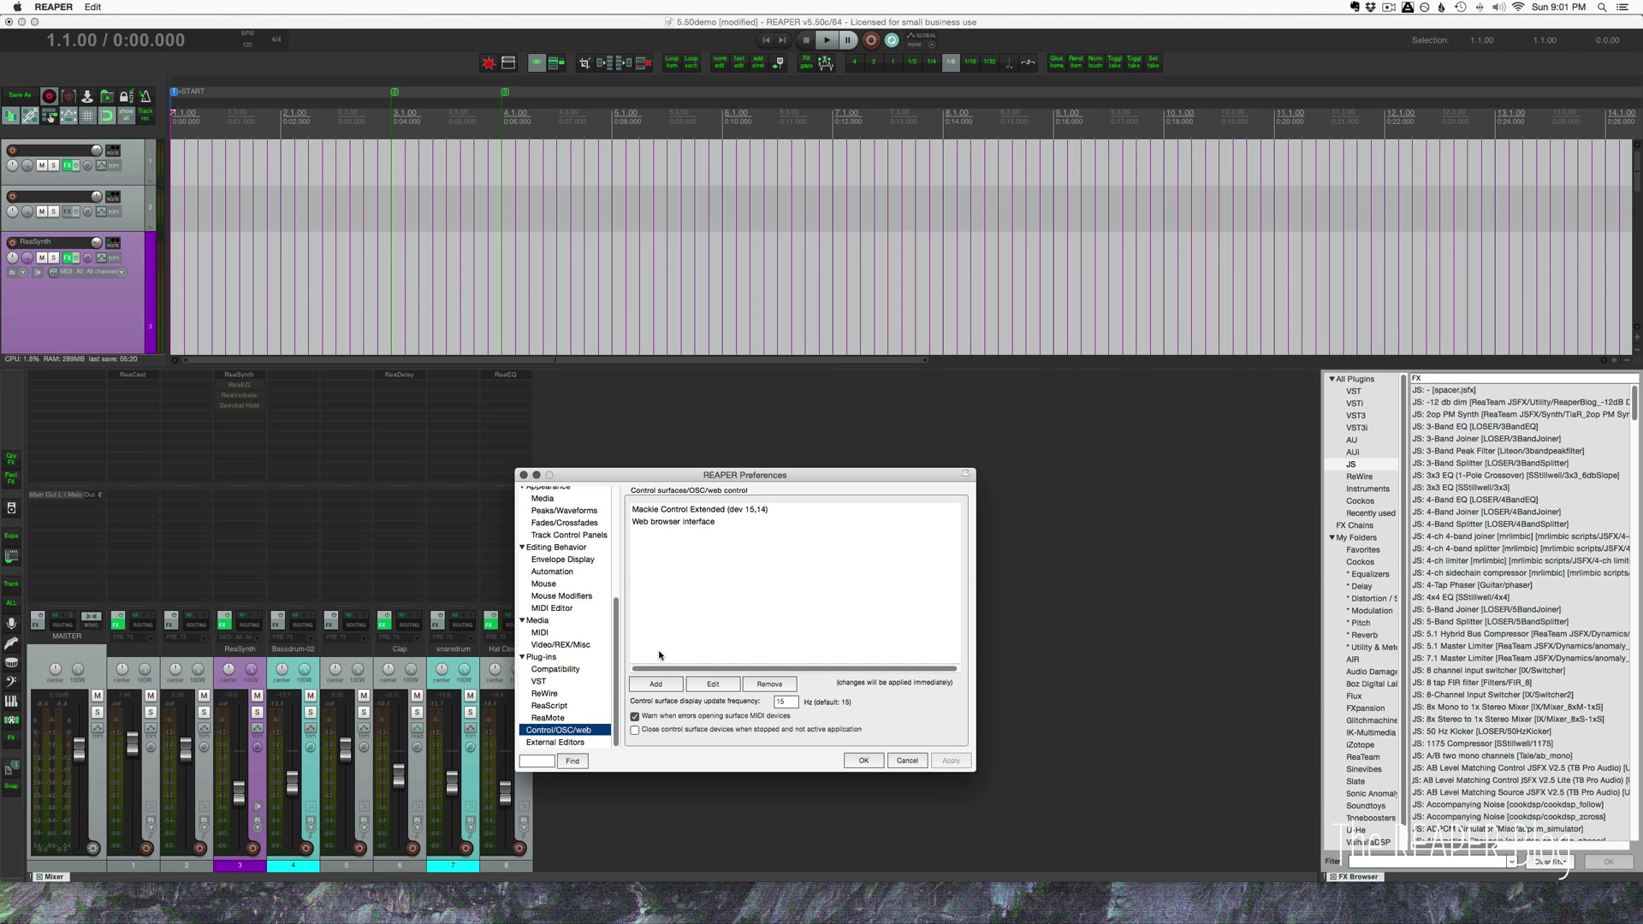
left_click(657, 680)
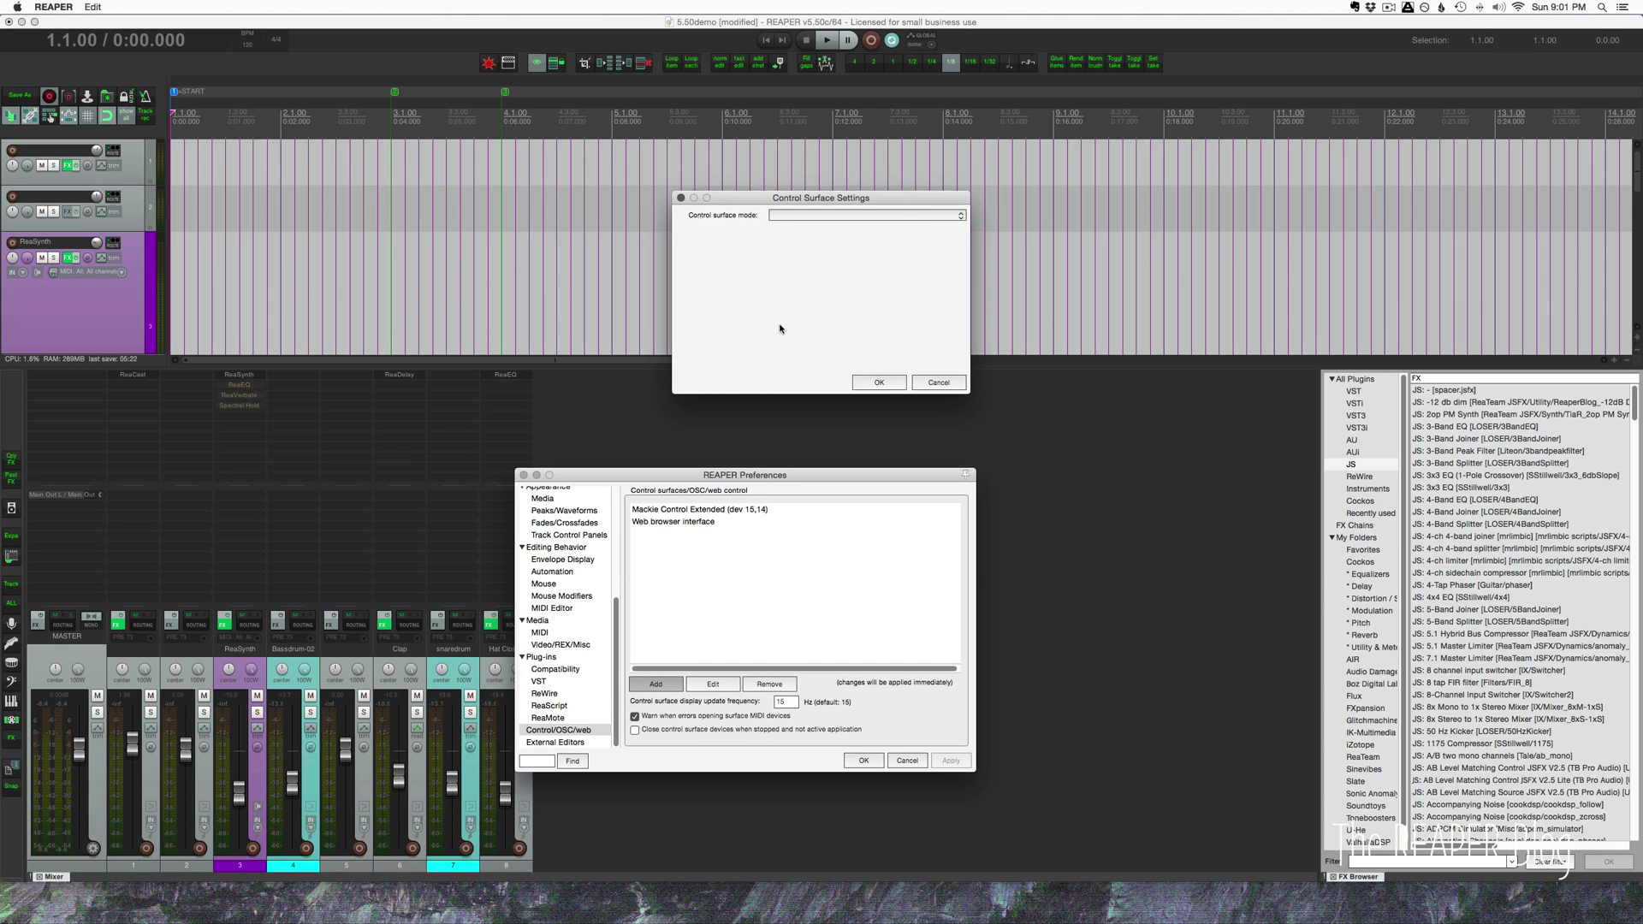
left_click(791, 217)
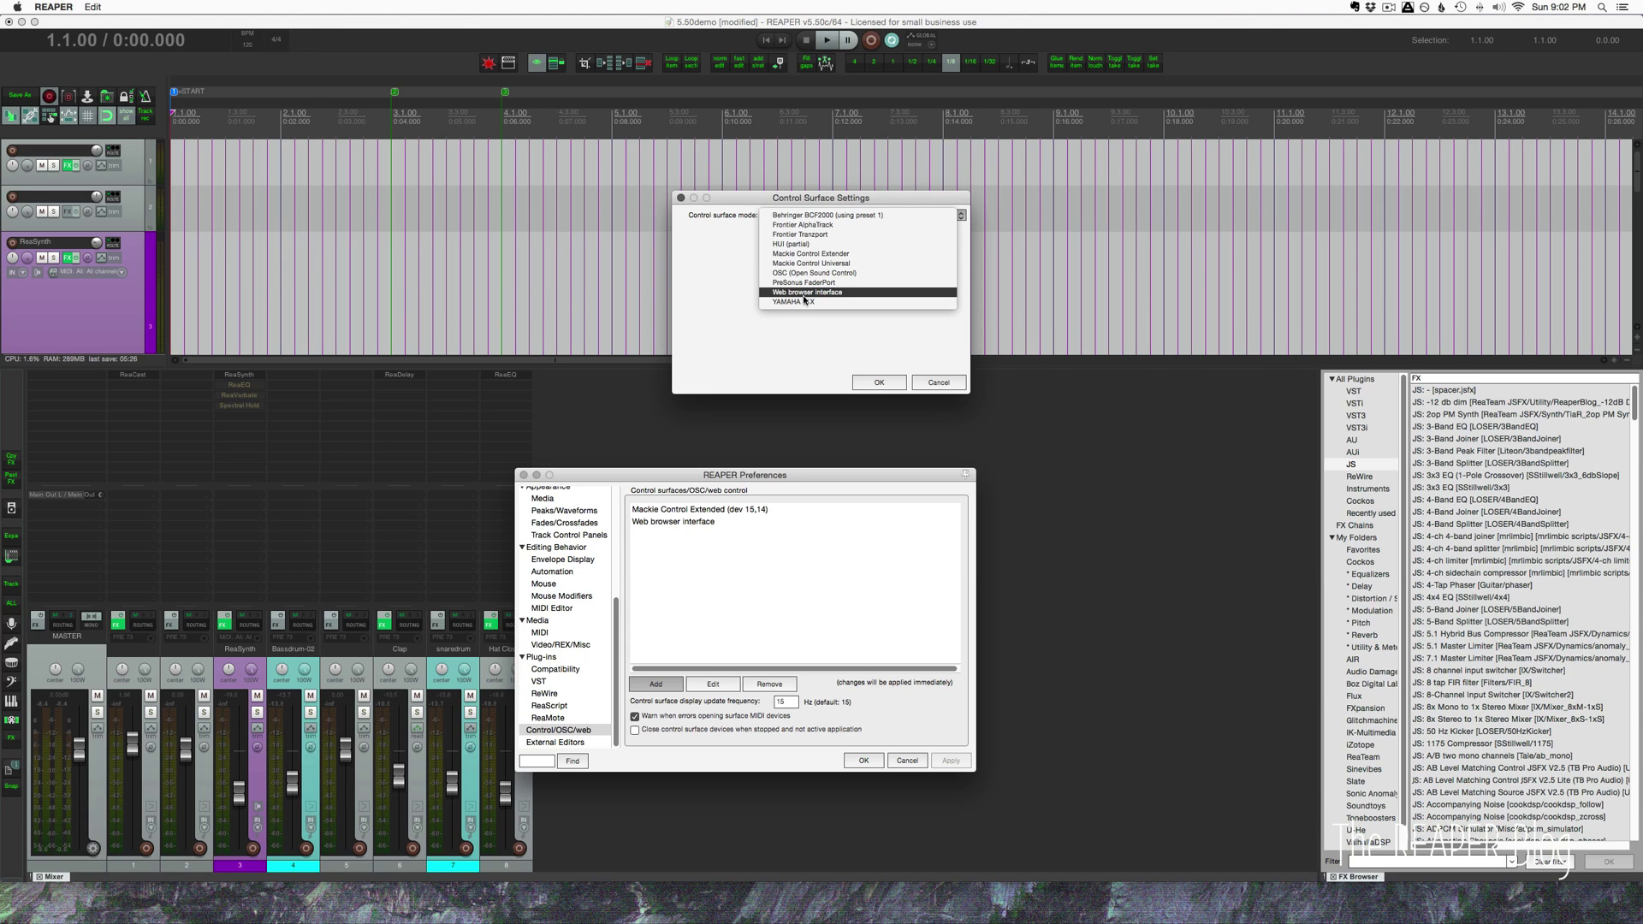
left_click(805, 293)
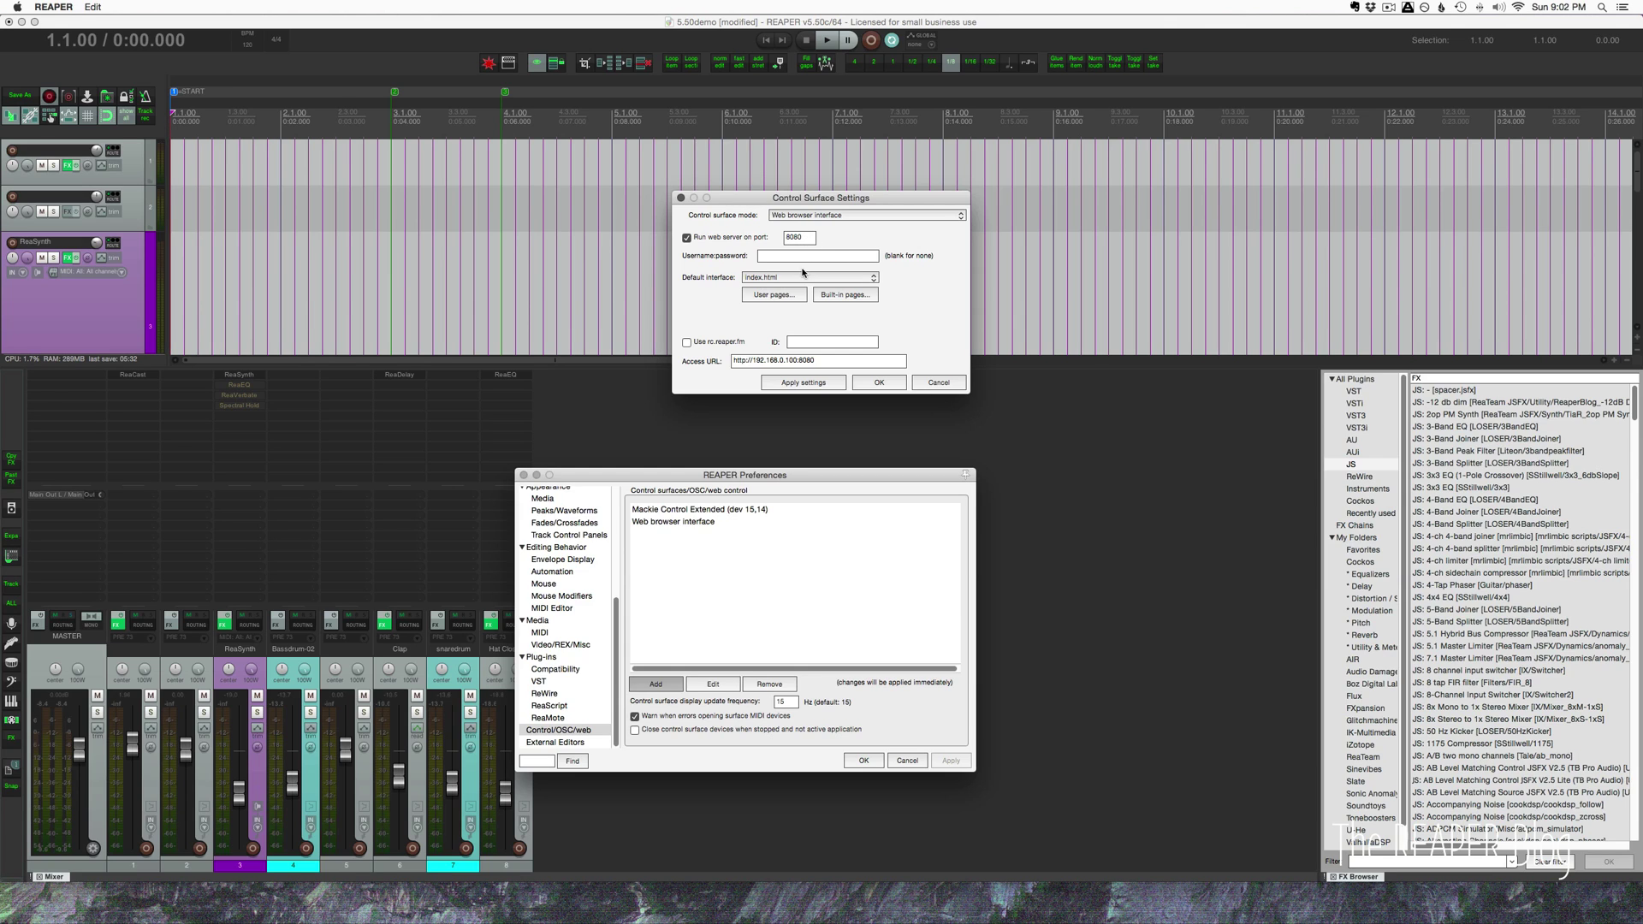
Review its default pages, cancel, and edit the existing web interface's rc.reaper.fm ID
key("Tab")
left_click(789, 279)
left_click(938, 383)
double_click(689, 522)
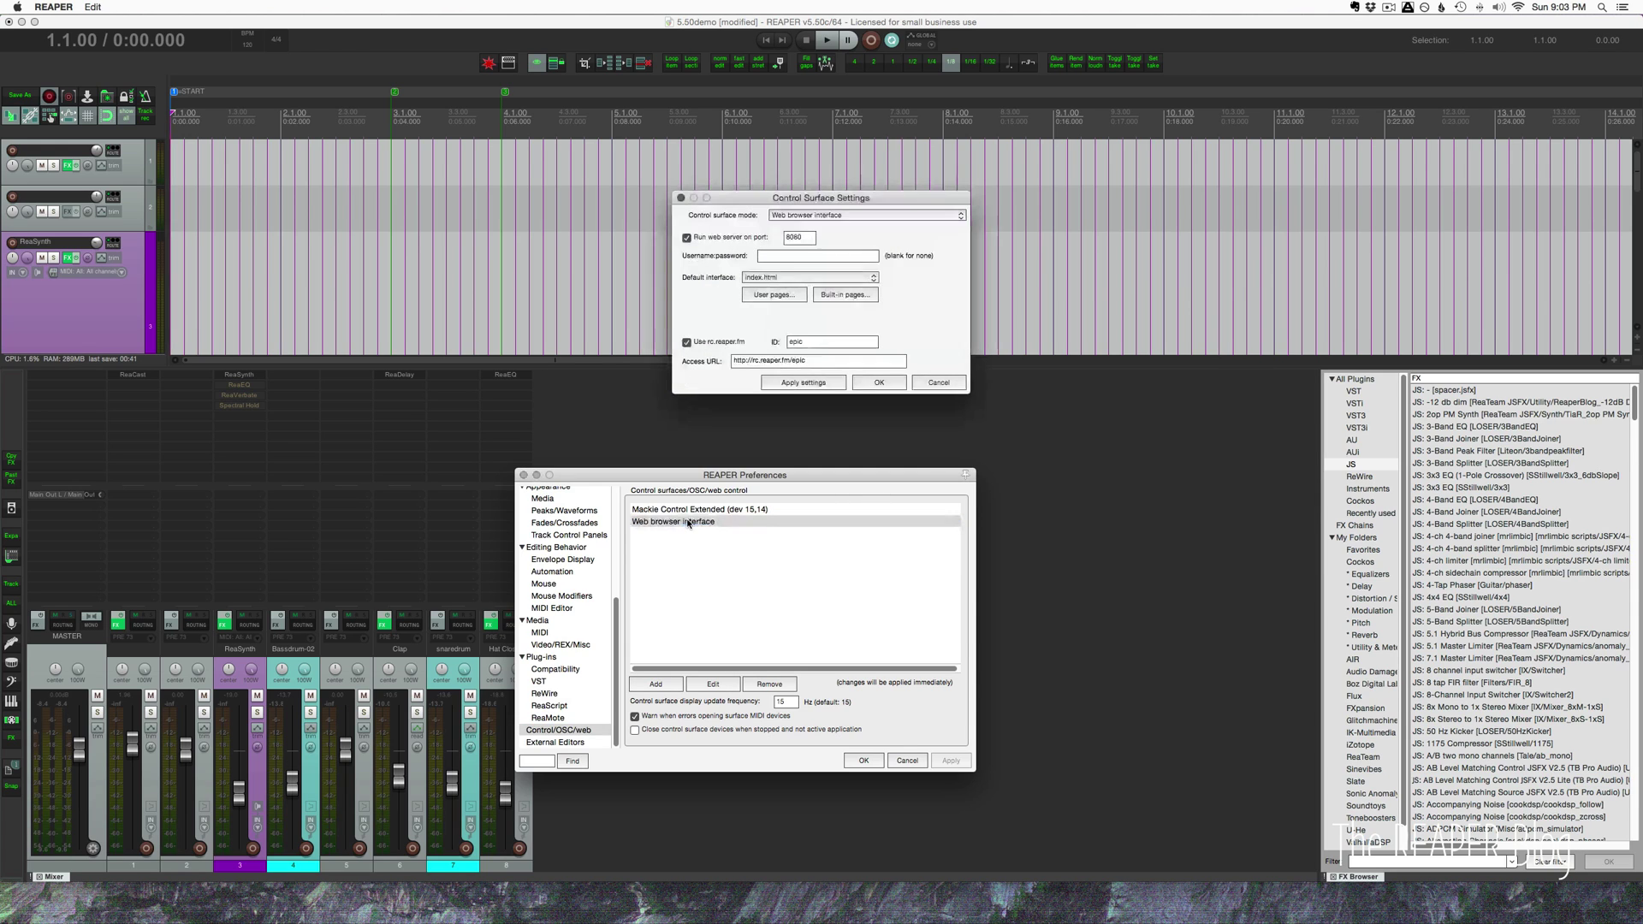
double_click(796, 342)
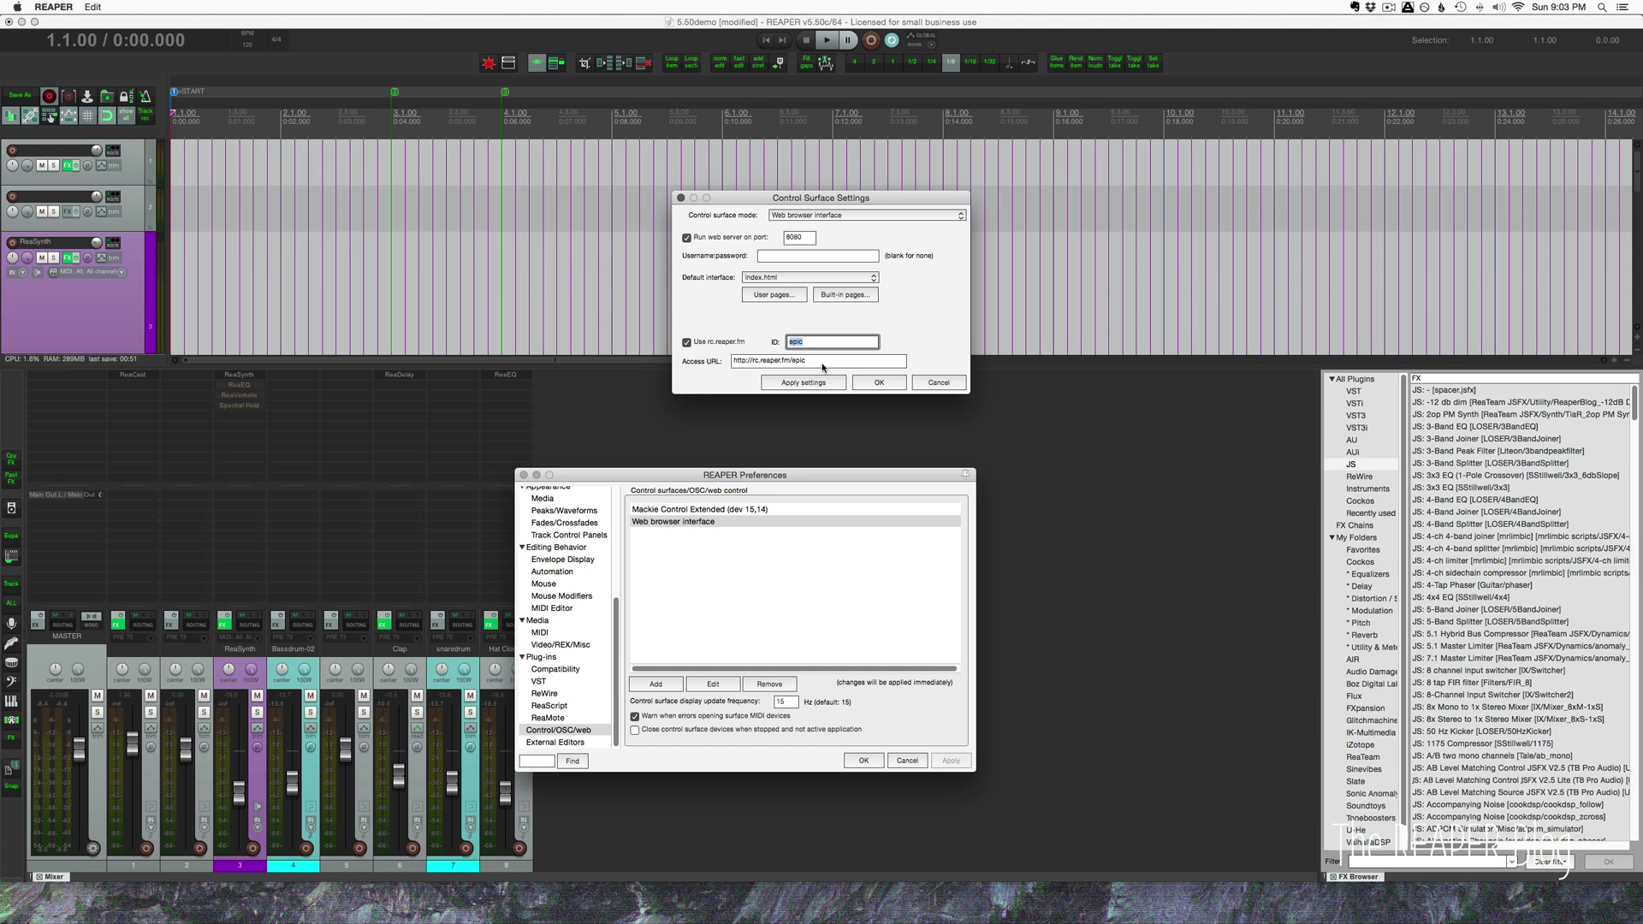
Confirm the web interface settings and open the ReaSynth and Spectral Hold plugin windows
left_click(893, 391)
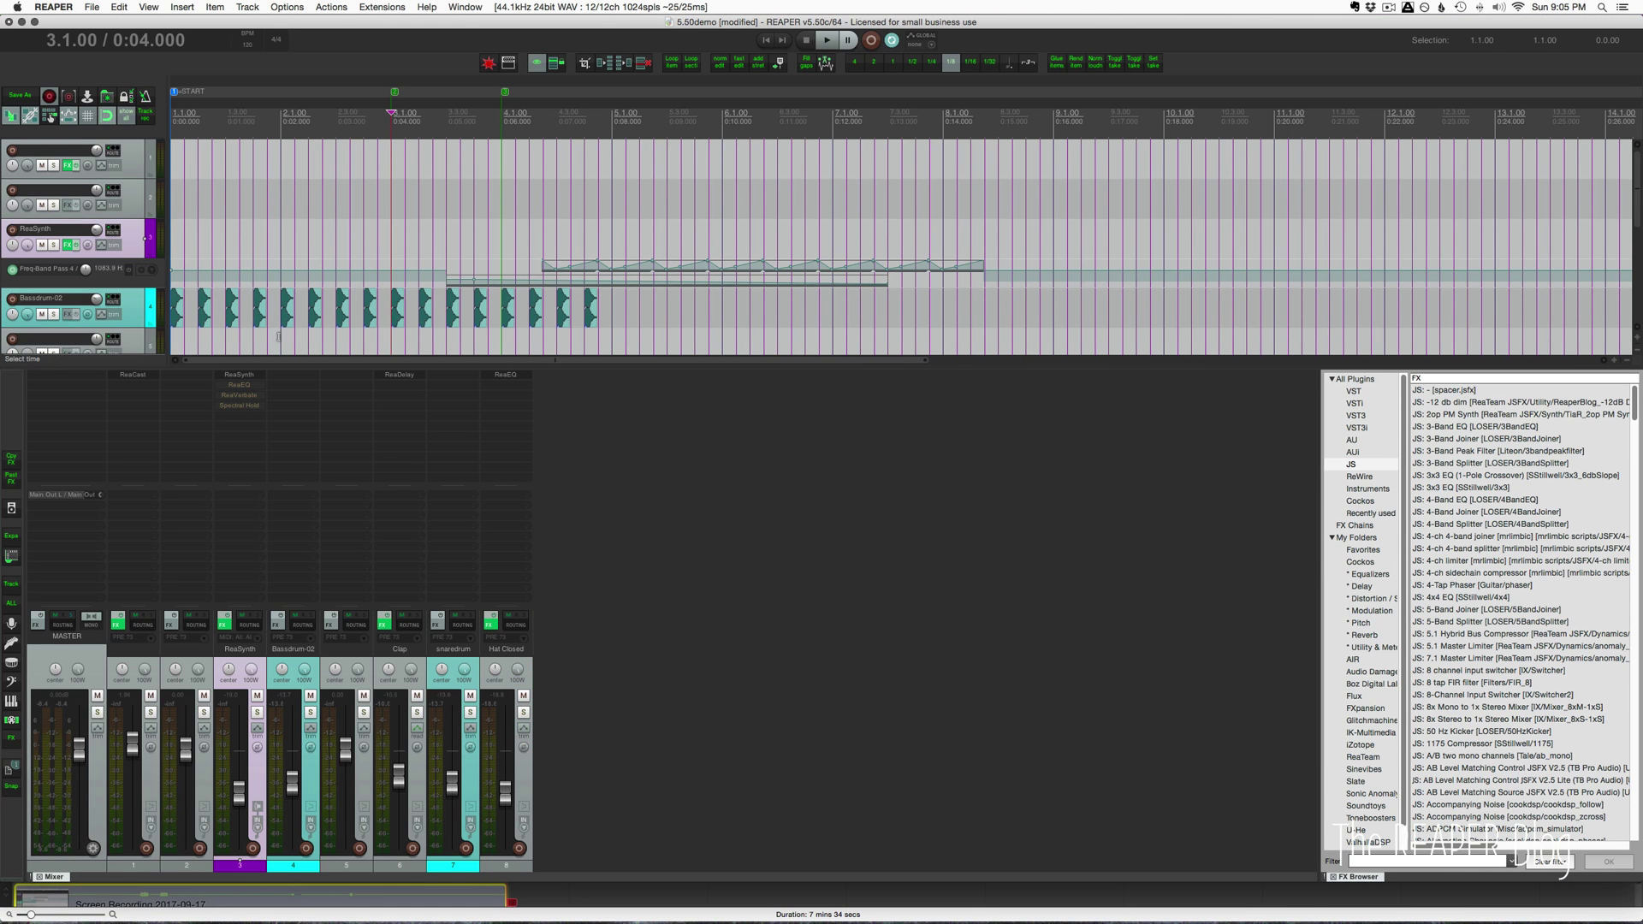
left_click(250, 377)
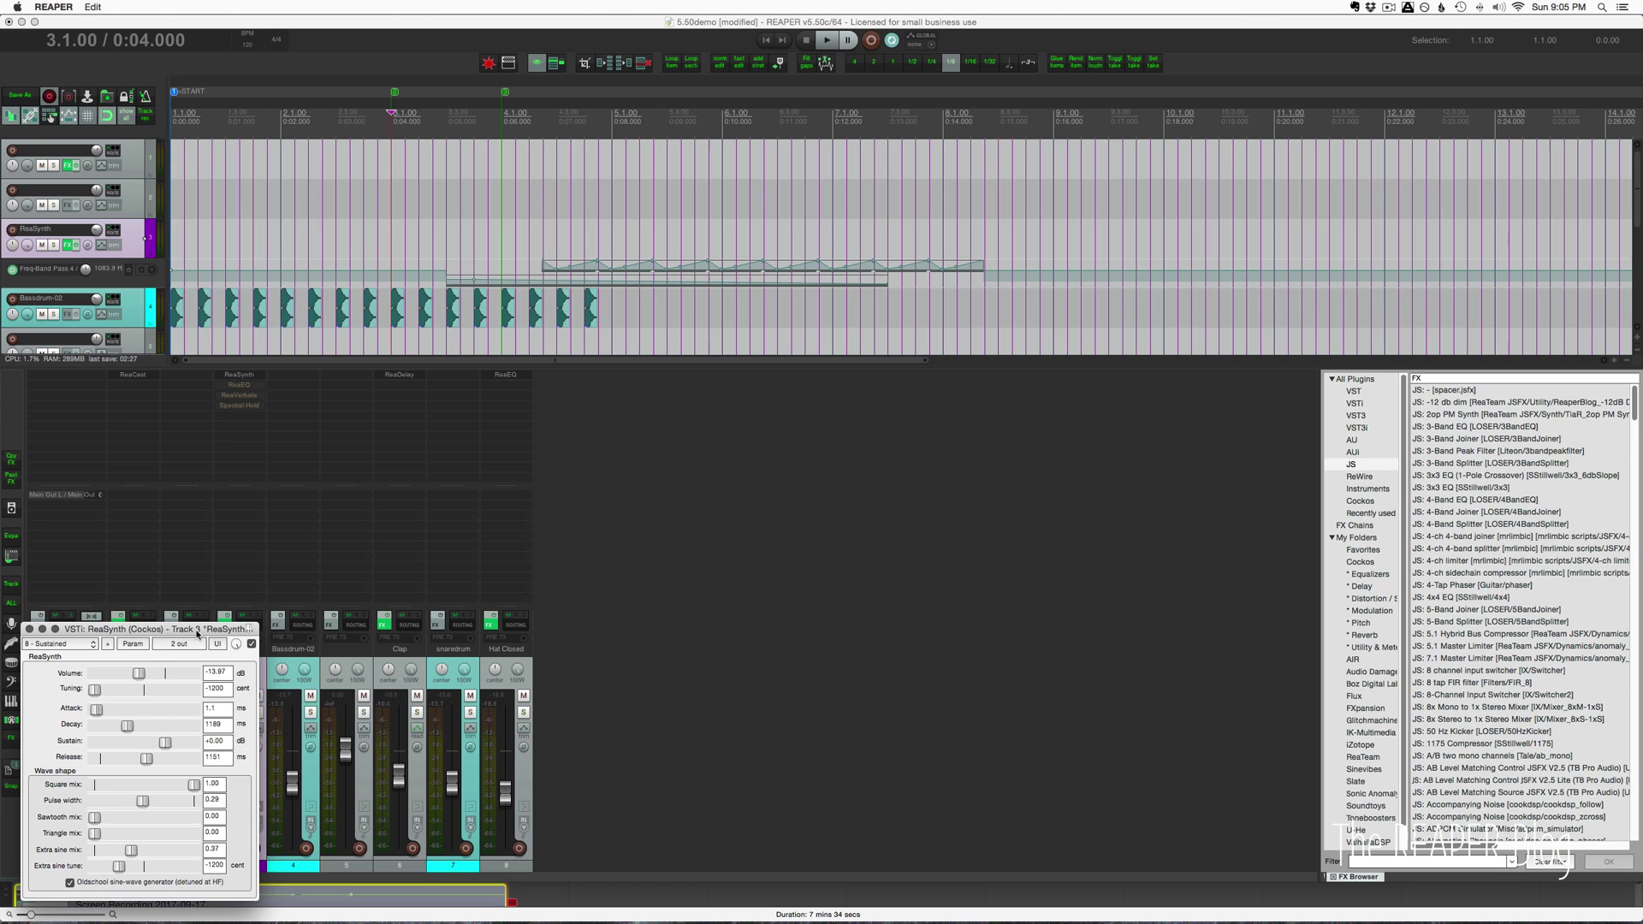
left_click(240, 405)
left_click_drag(670, 251, 682, 395)
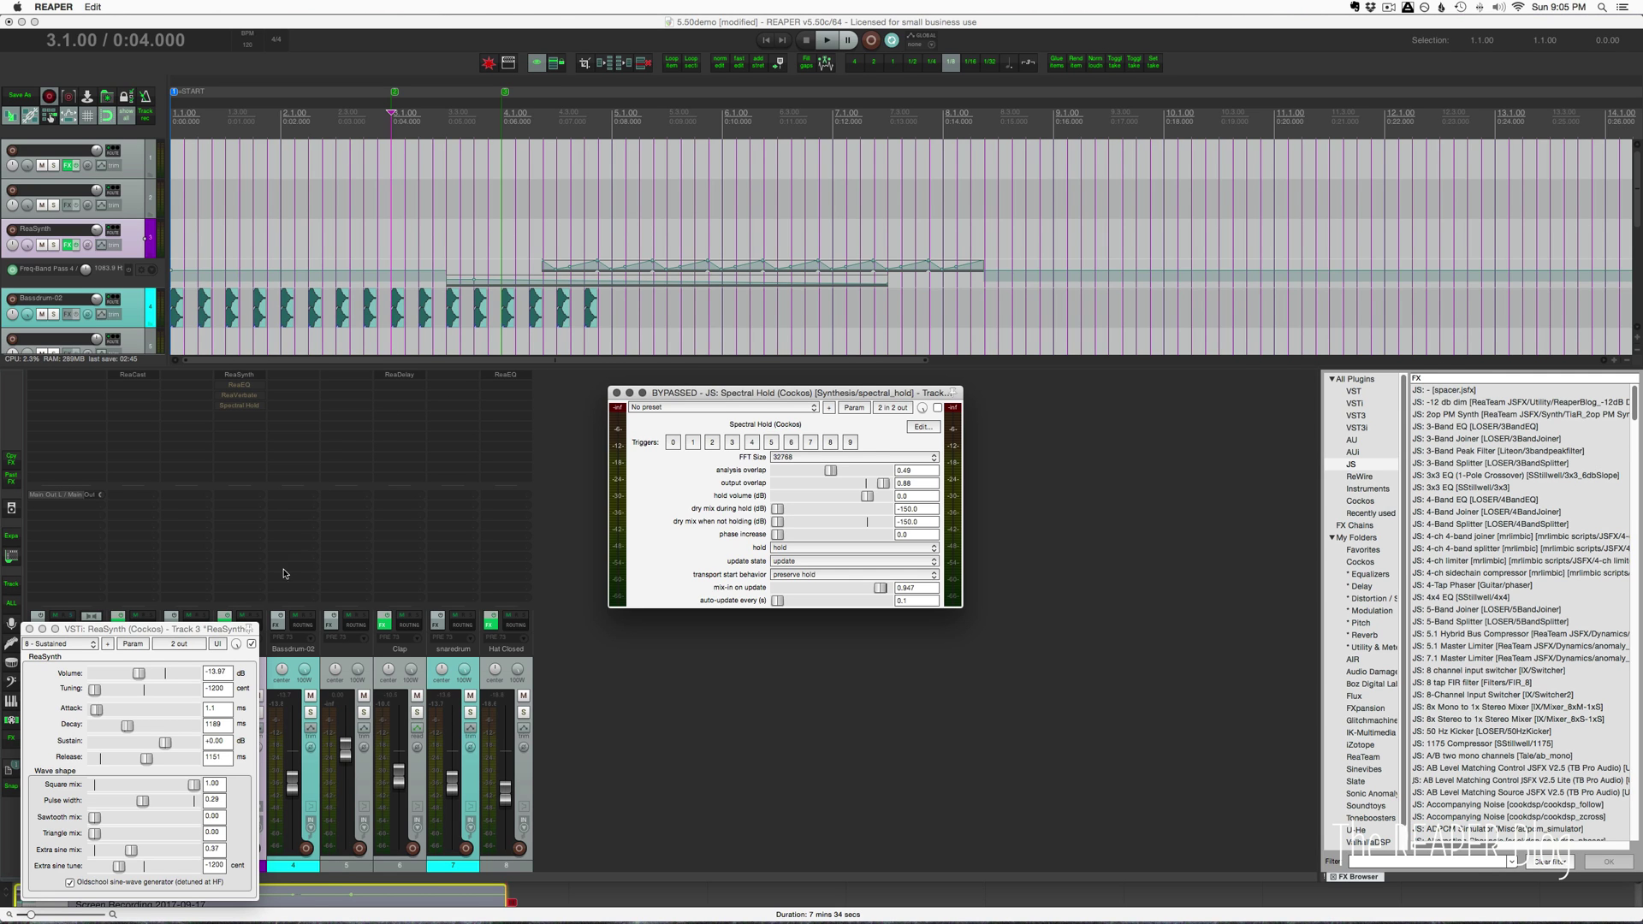
Arm ReaSynth for MIDI recording, then move ReaSynth aside and nudge Spectral Hold right
left_click_drag(211, 631, 931, 220)
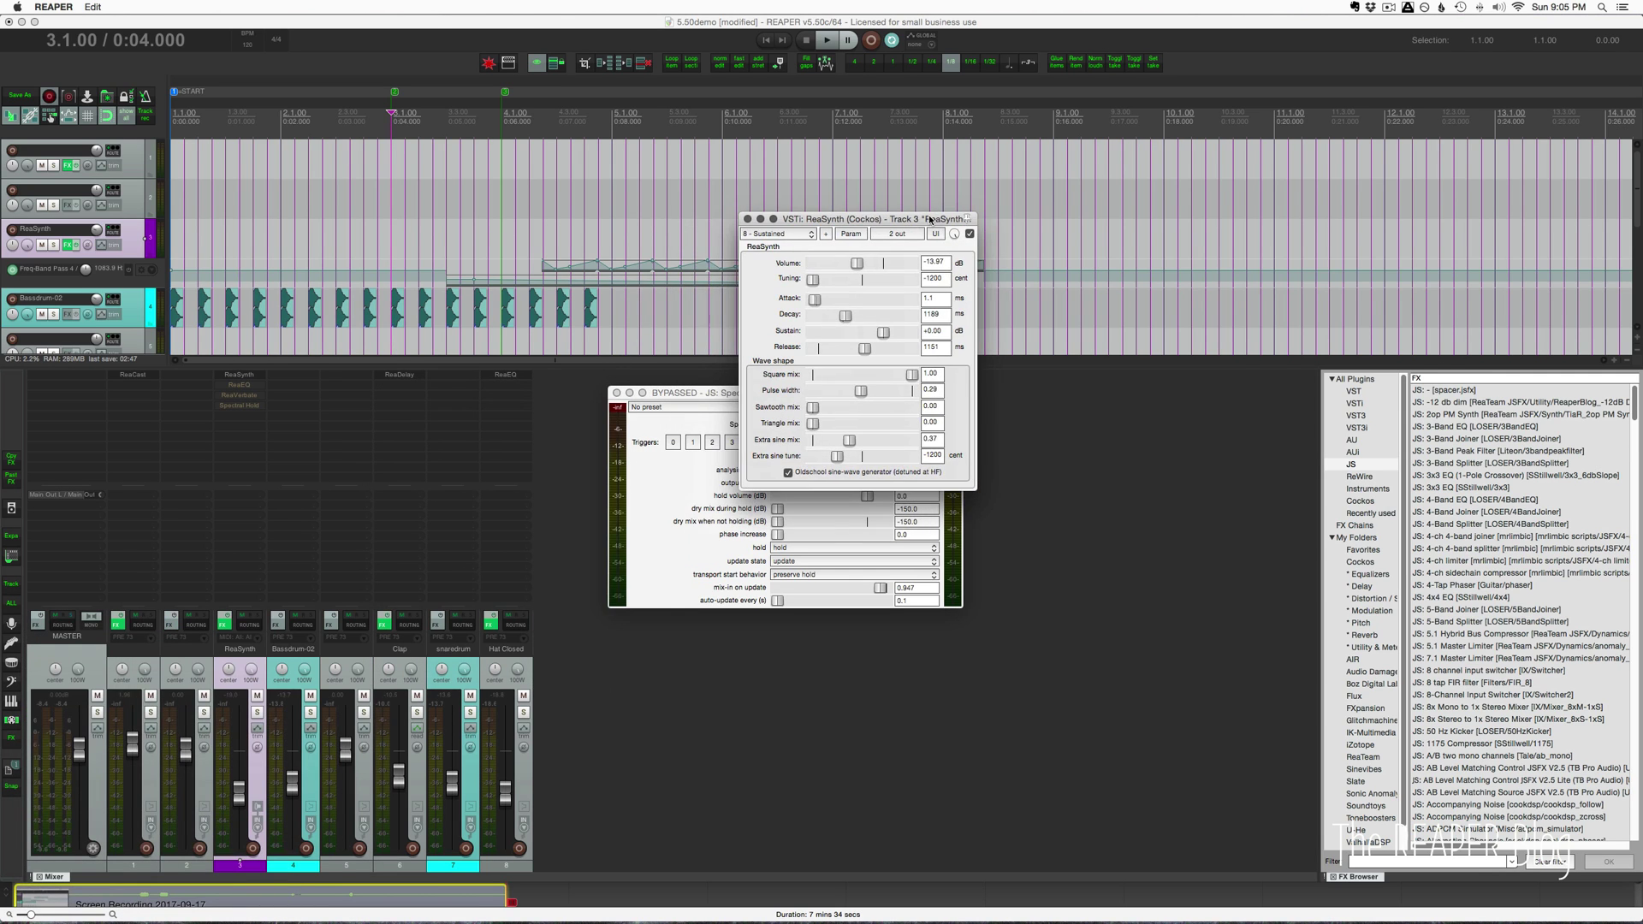
left_click(254, 779)
left_click(253, 848)
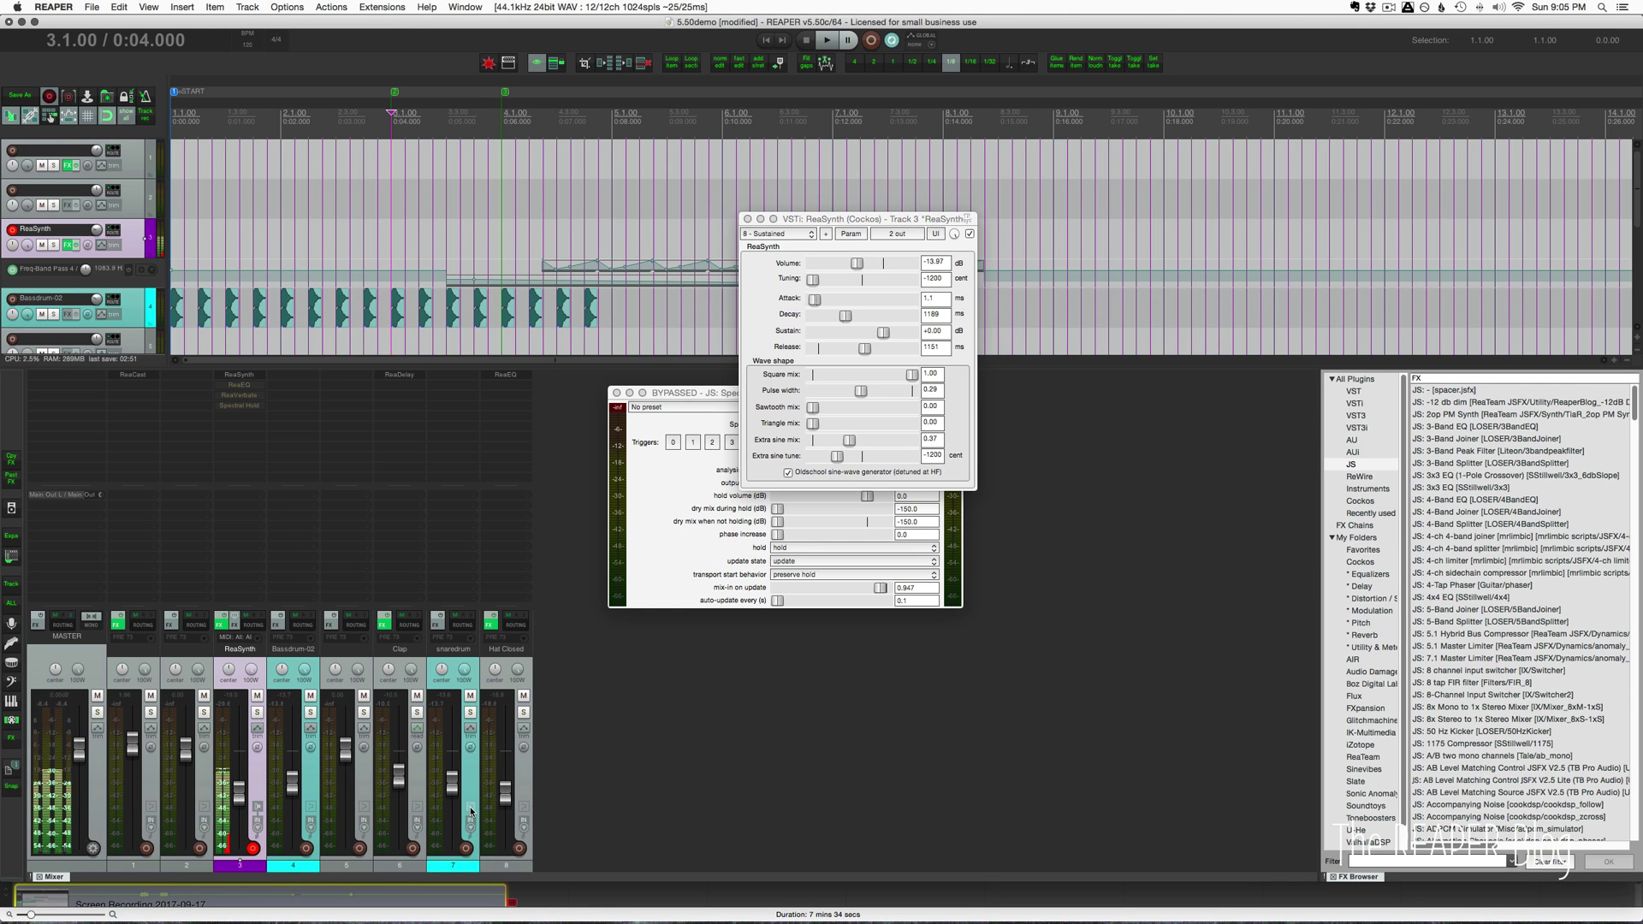
left_click_drag(837, 220, 1132, 286)
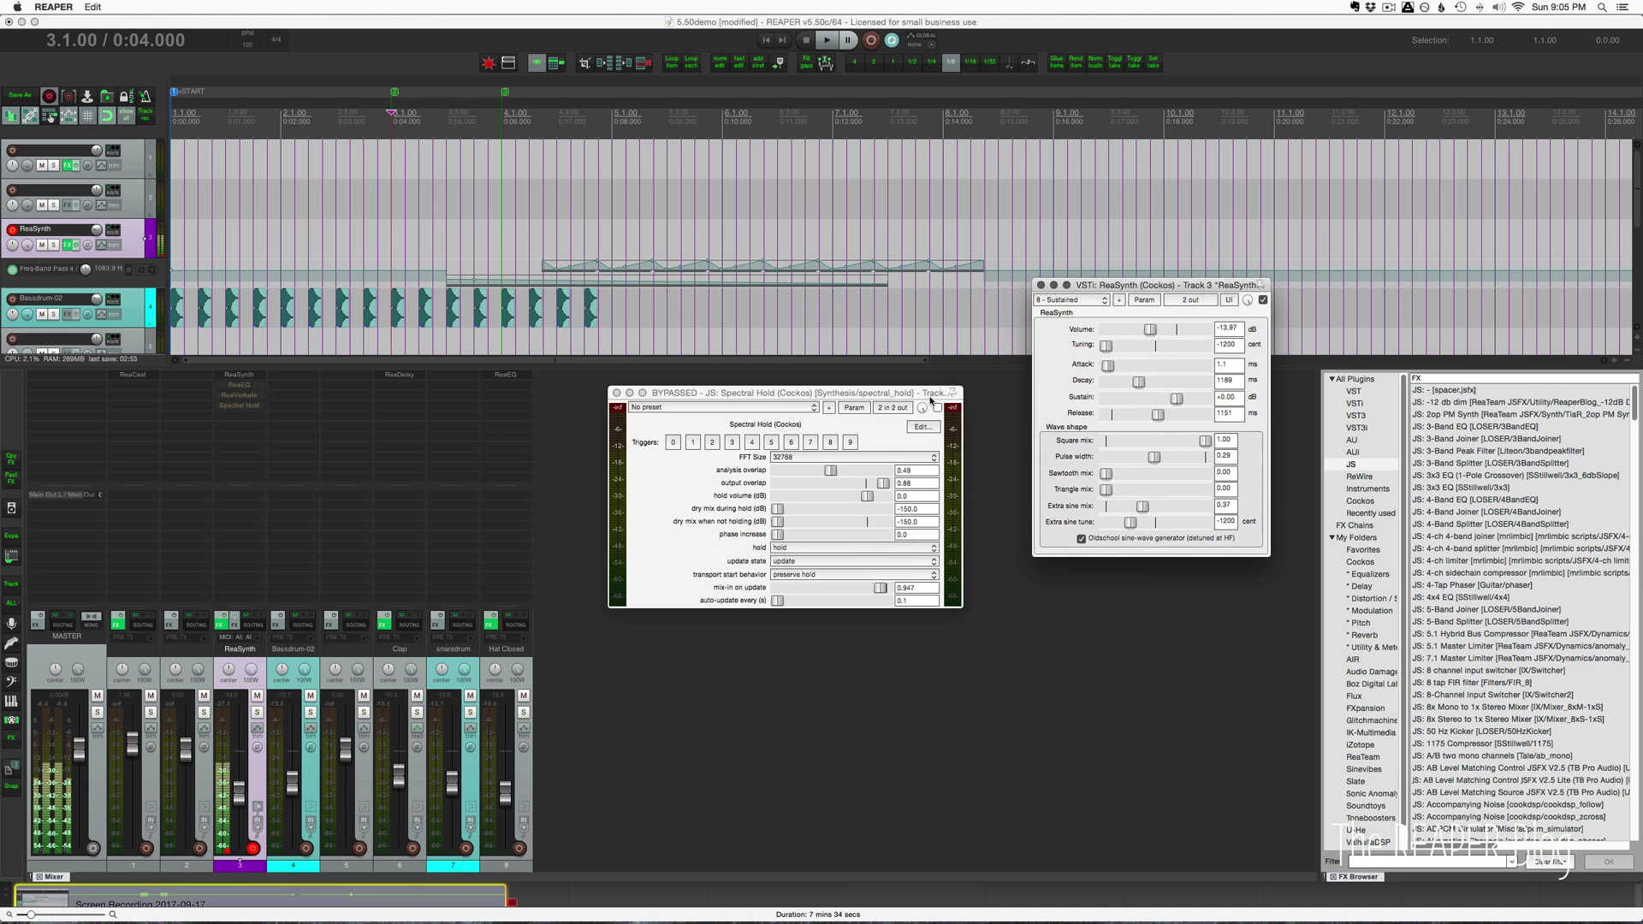
left_click_drag(930, 398, 946, 396)
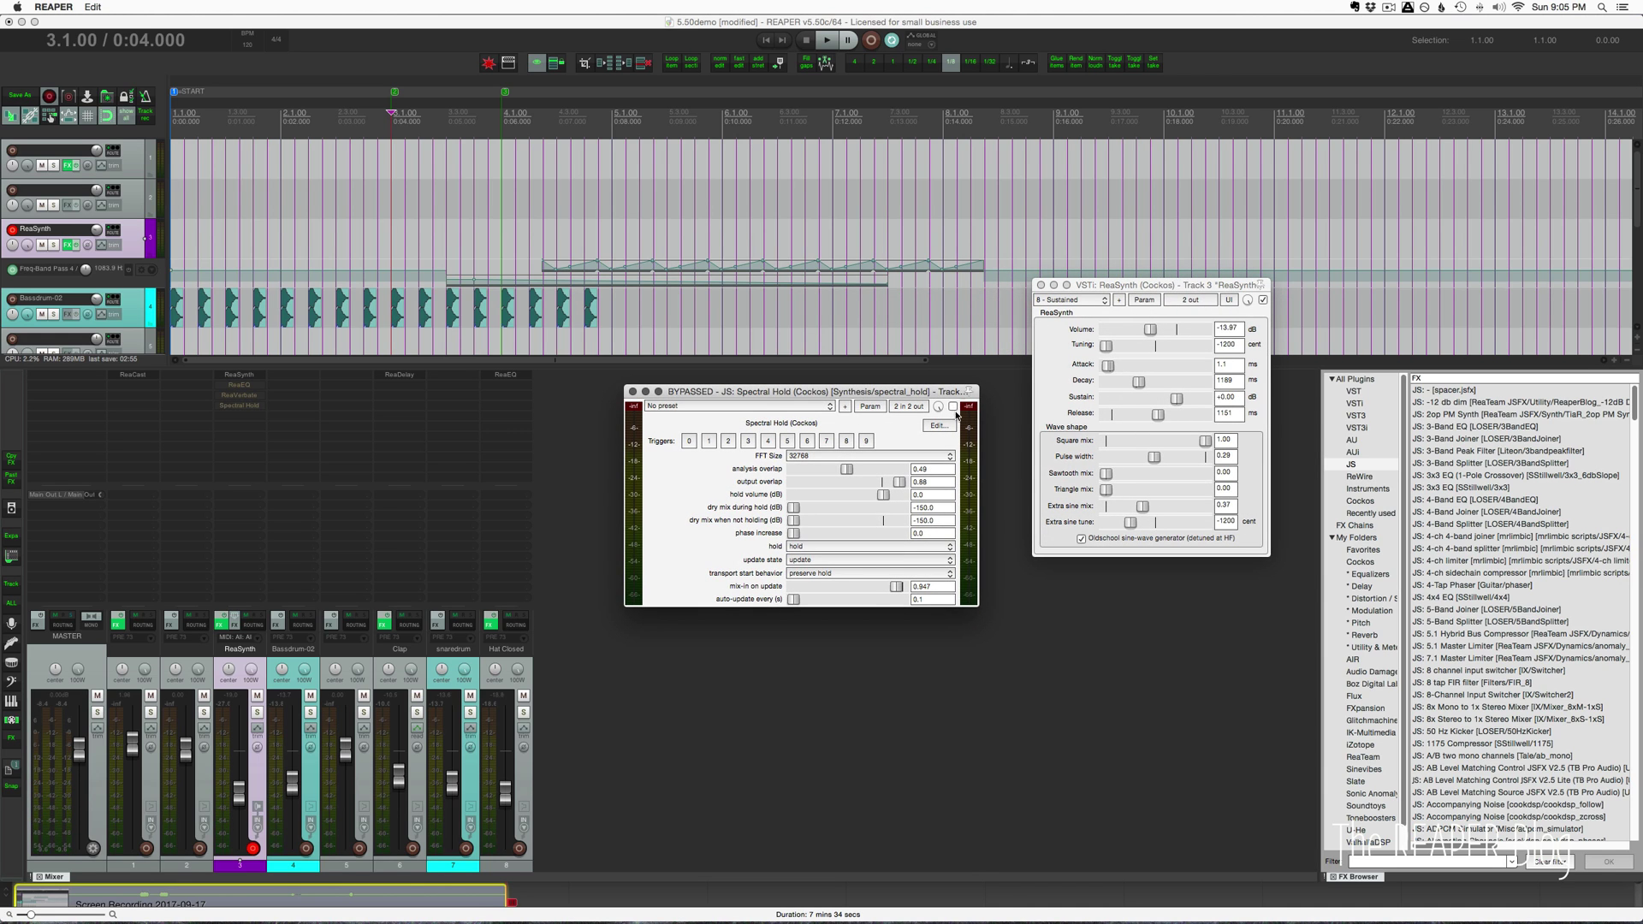
Enable Spectral Hold, raise ReaSynth to -11.9 dB, and lower analysis overlap to 0.02
left_click(954, 407)
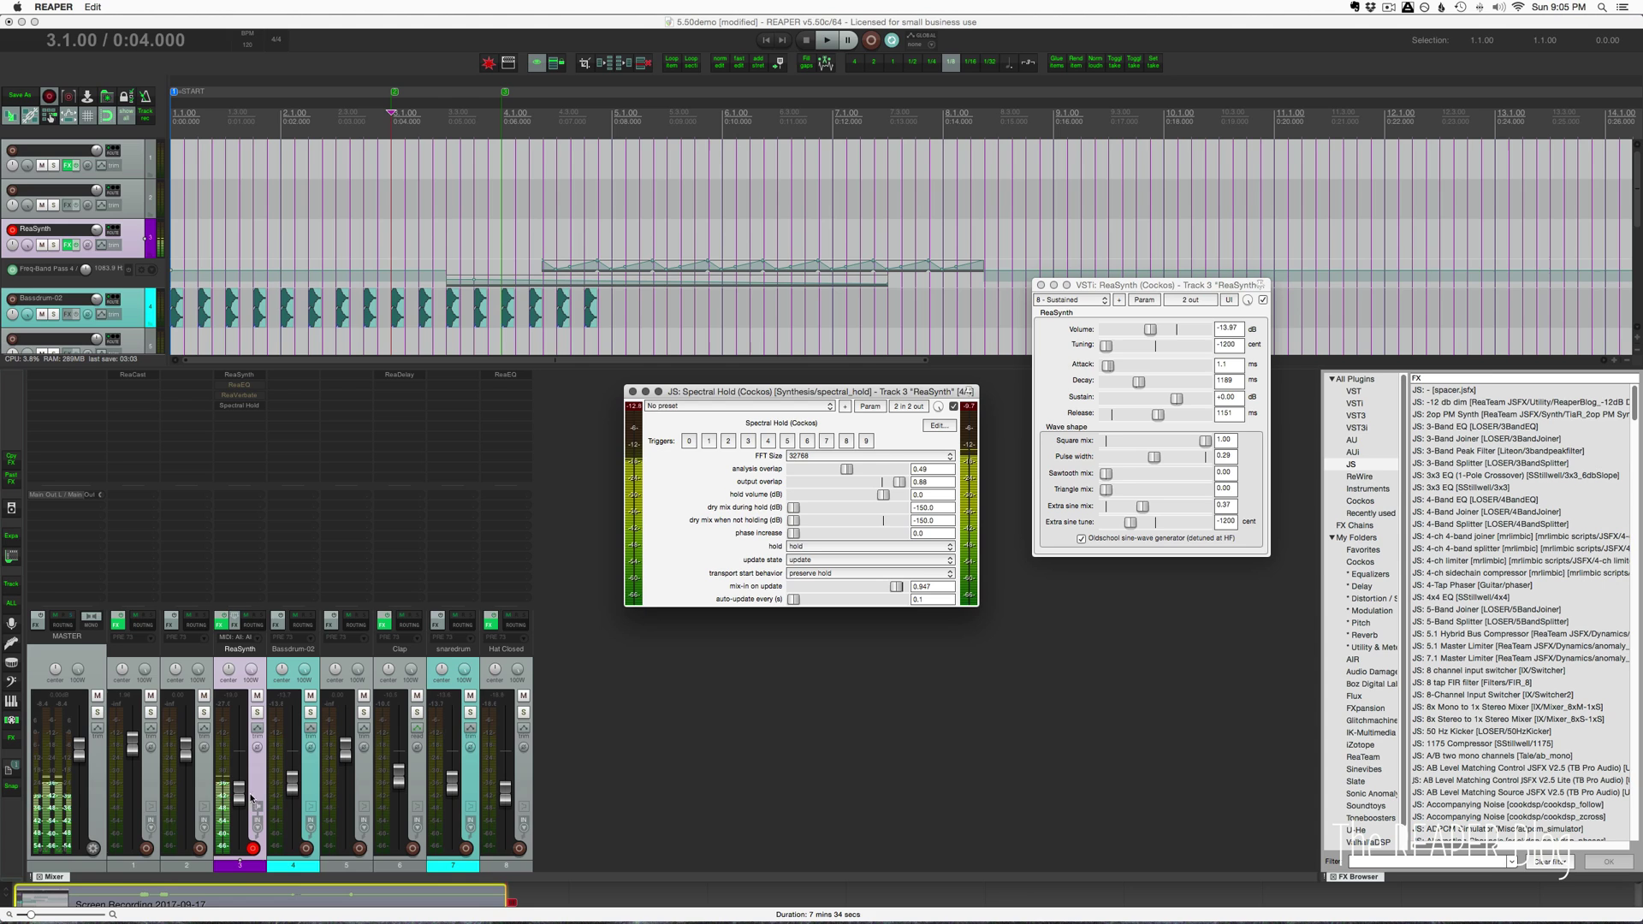
left_click_drag(241, 792, 244, 776)
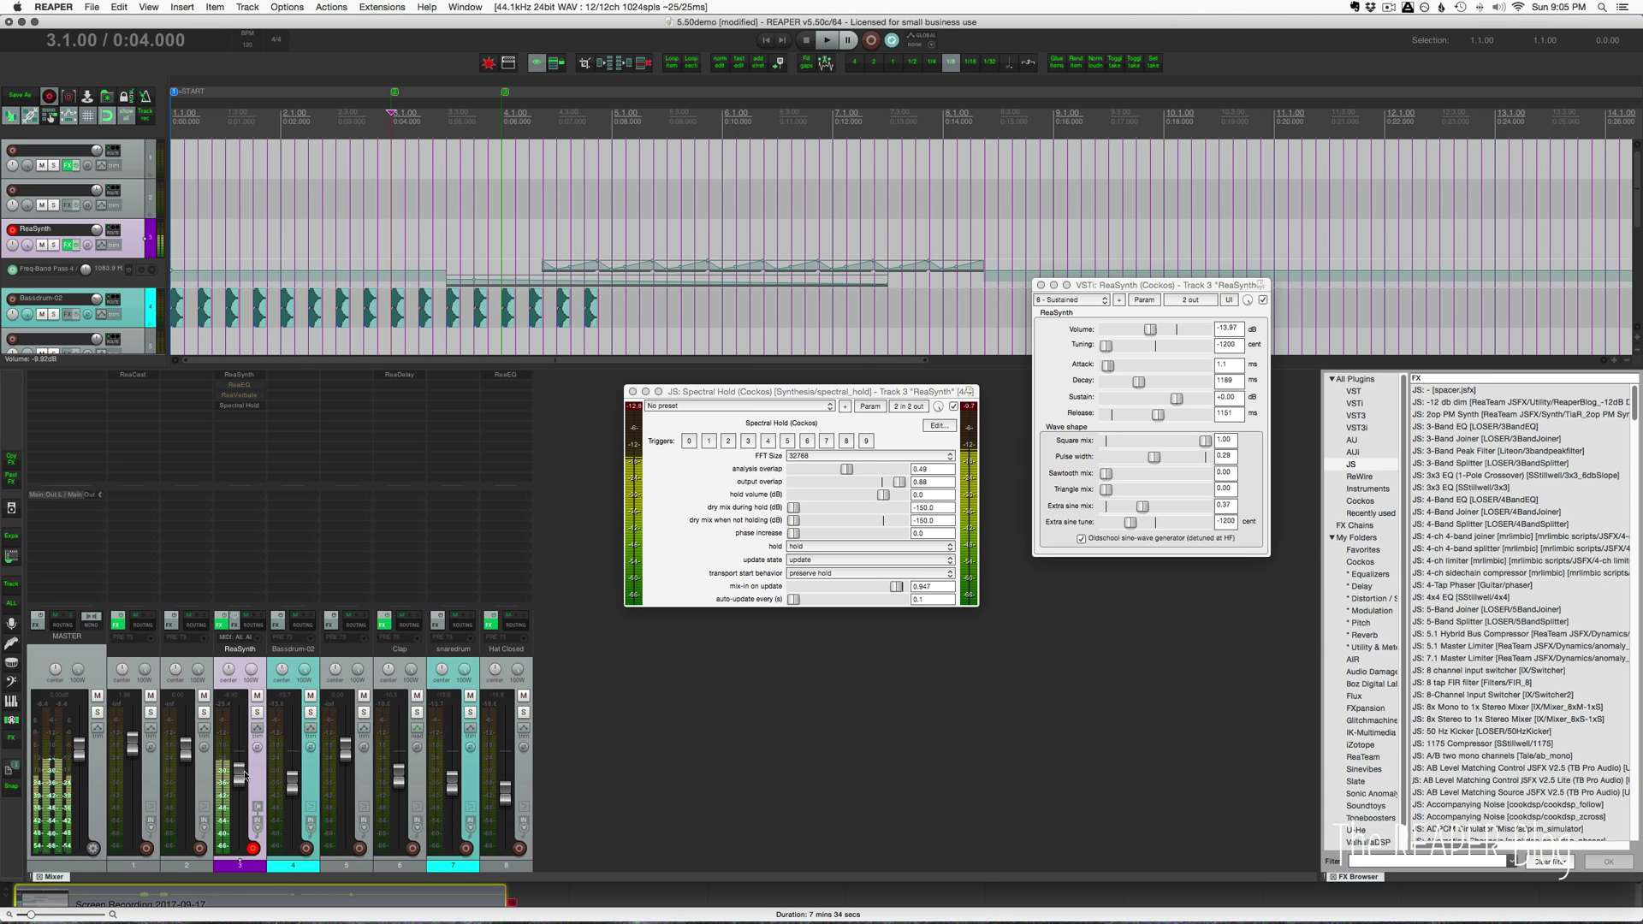
left_click(243, 396)
left_click(244, 398)
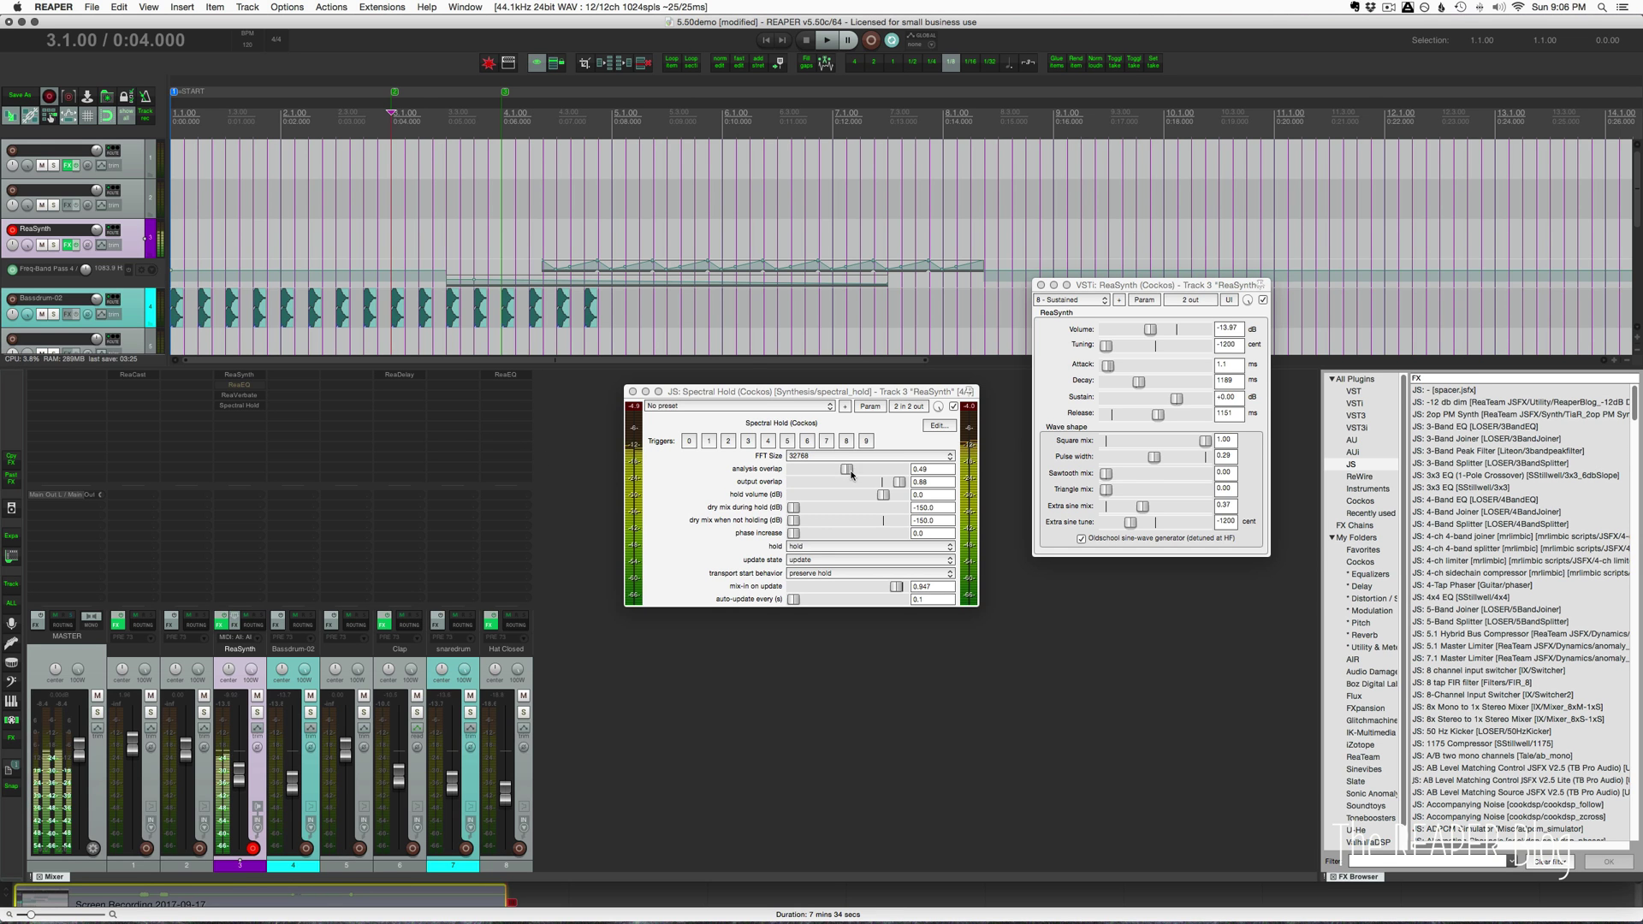
left_click_drag(851, 473, 938, 507)
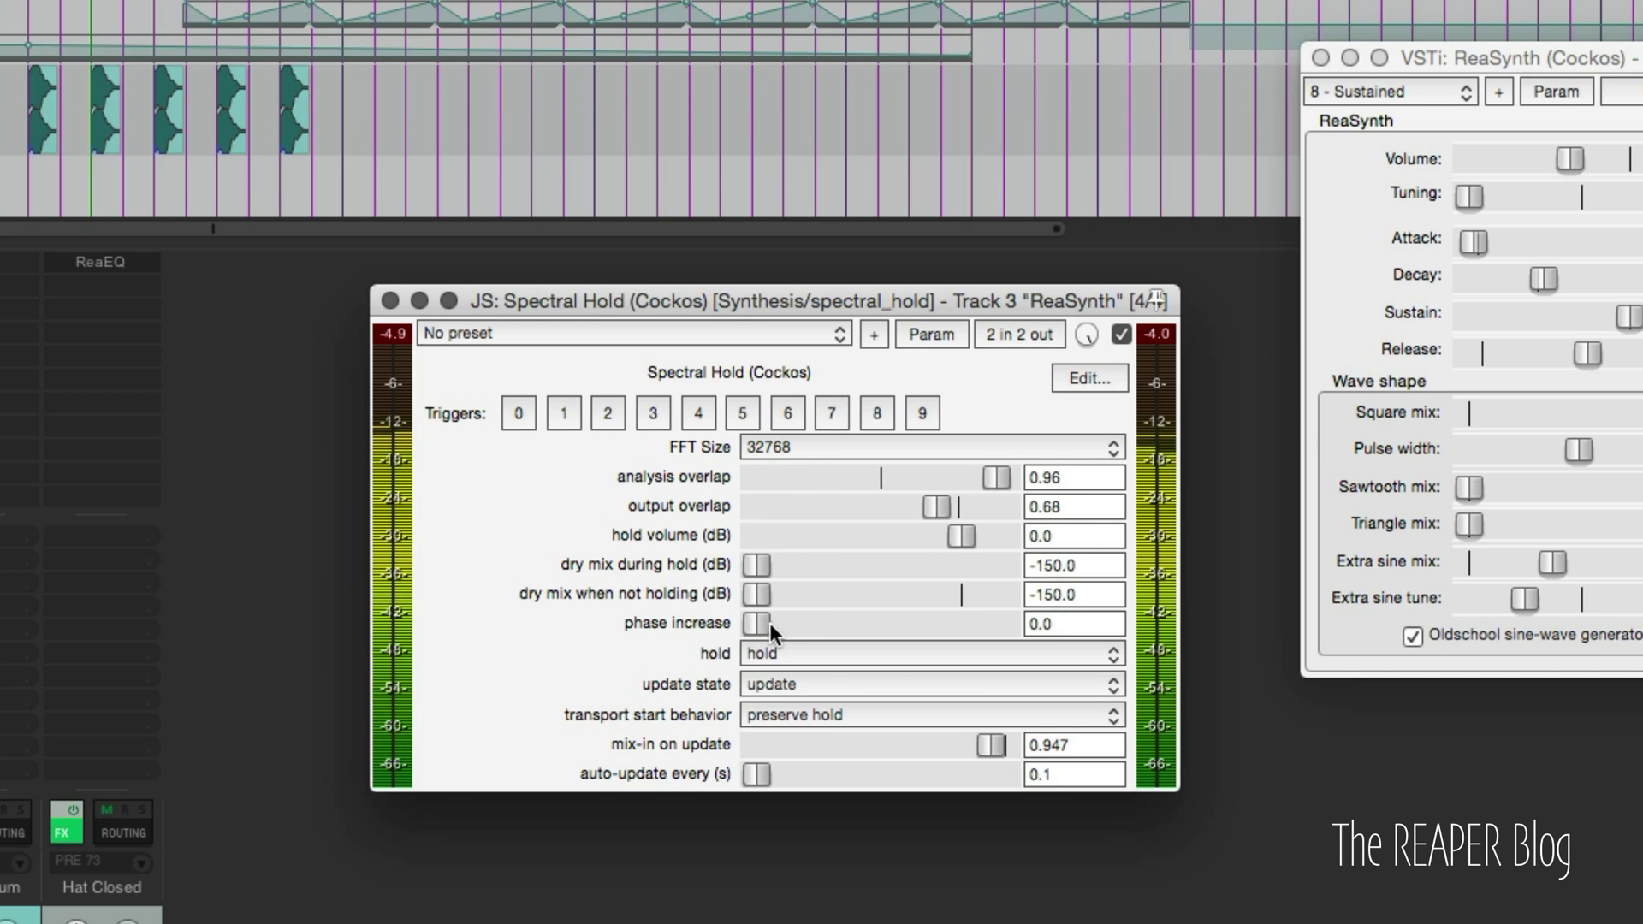
Raise Spectral Hold's phase increase to 9.0 and set the auto-update interval to 0.001 s
left_click_drag(768, 623, 943, 623)
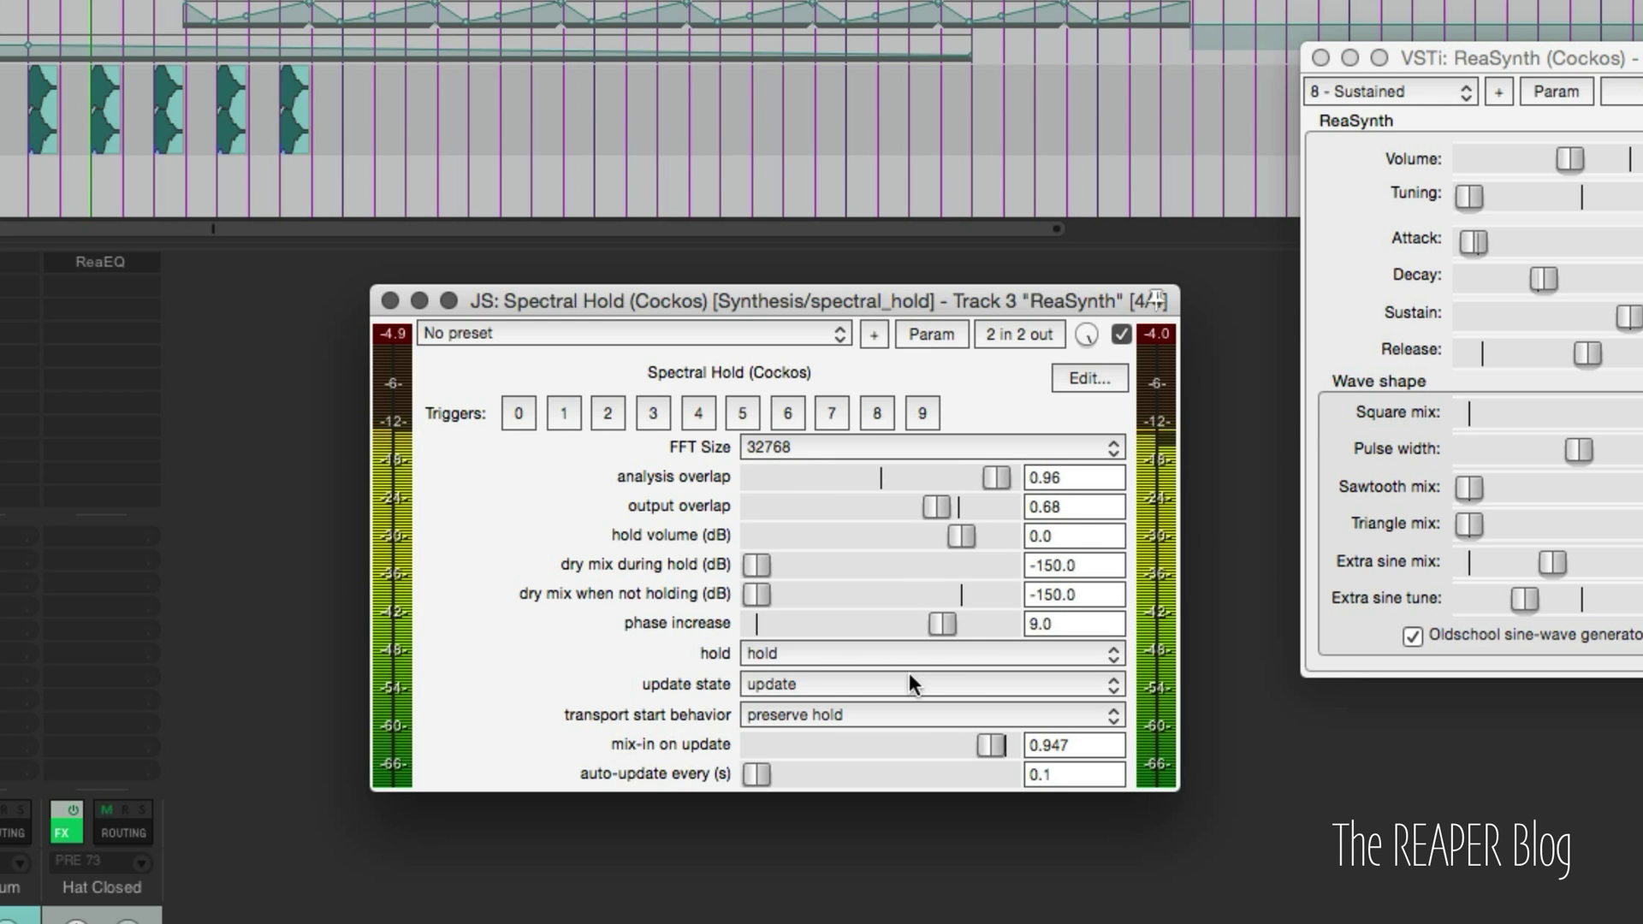
mouse_move(993, 471)
left_mouse_down()
mouse_move(939, 469)
mouse_move(970, 475)
left_mouse_up()
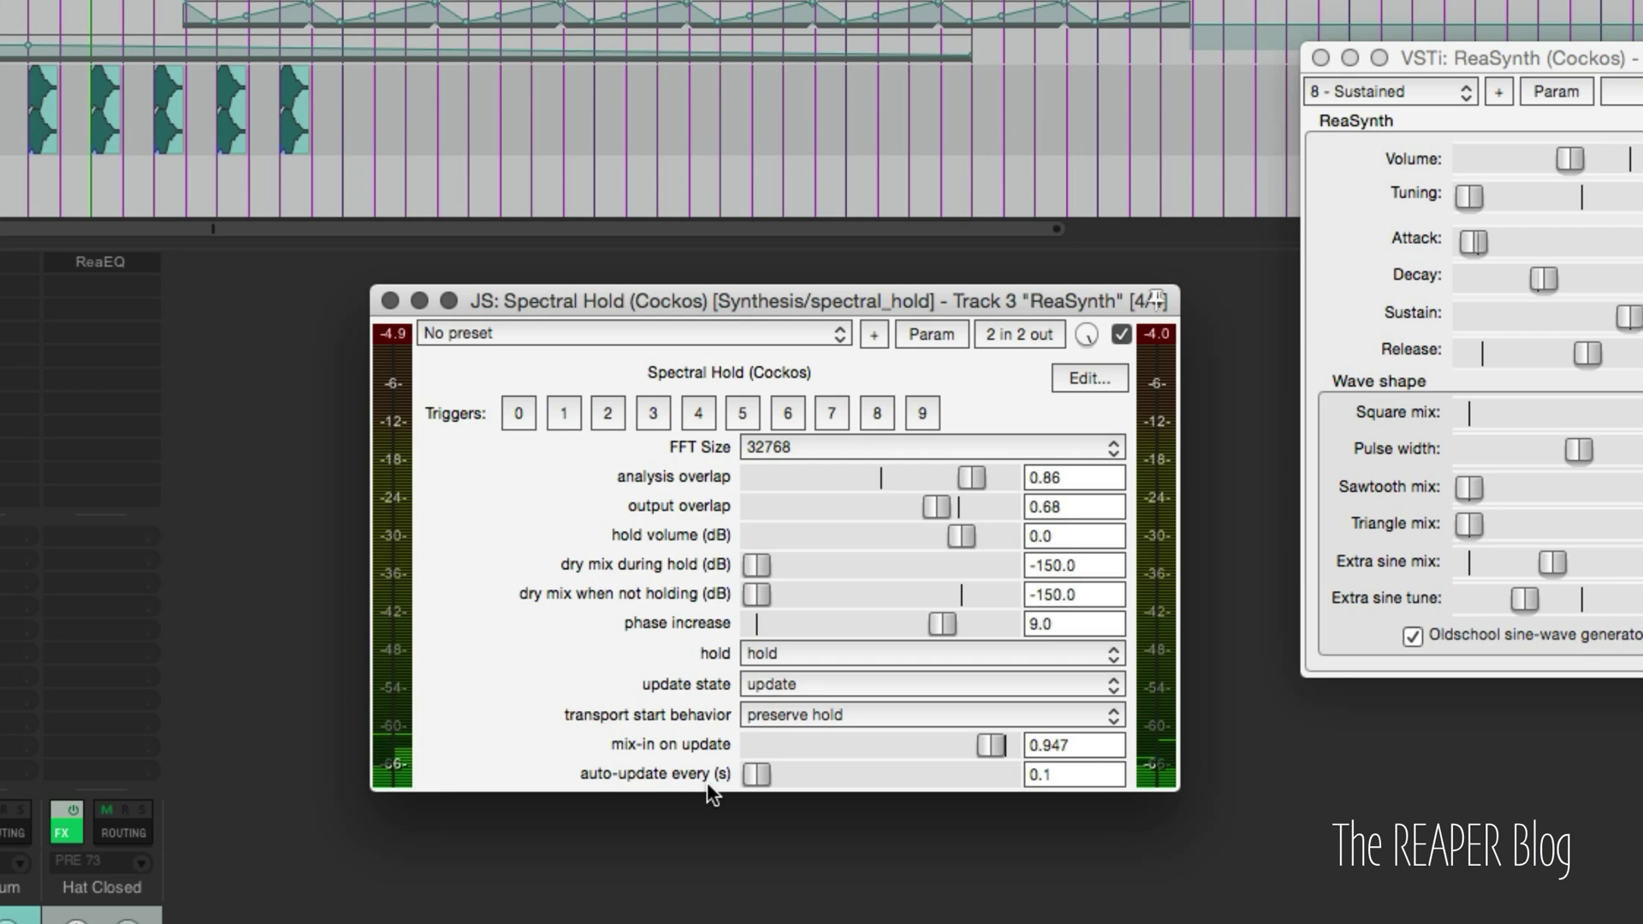
double_click(1070, 774)
type("00")
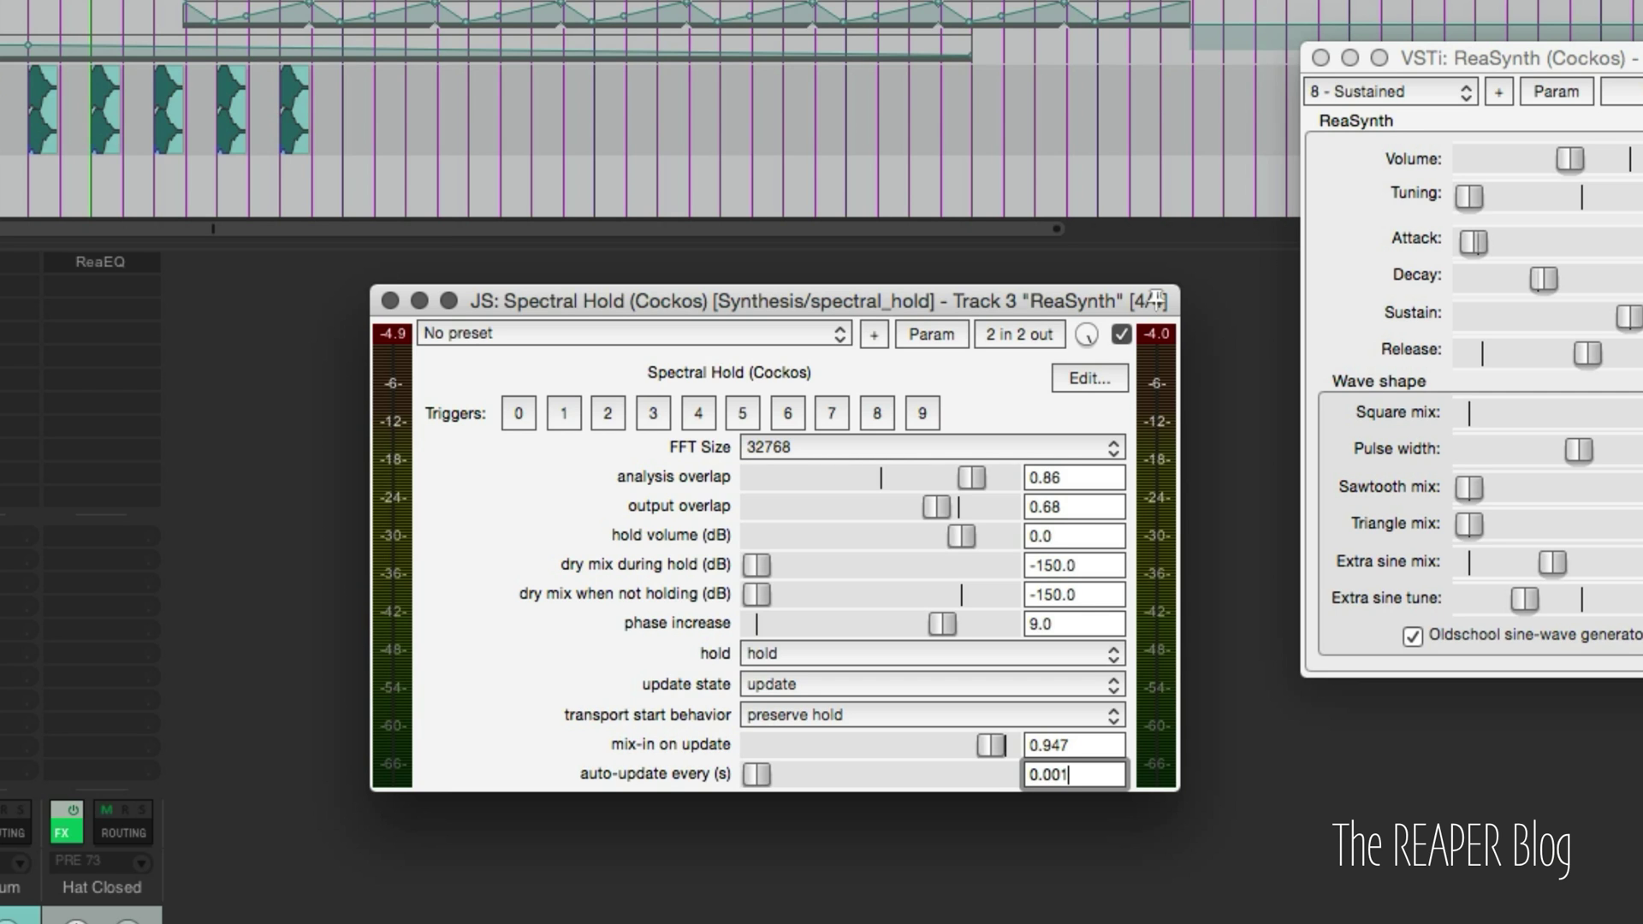
left_click(946, 872)
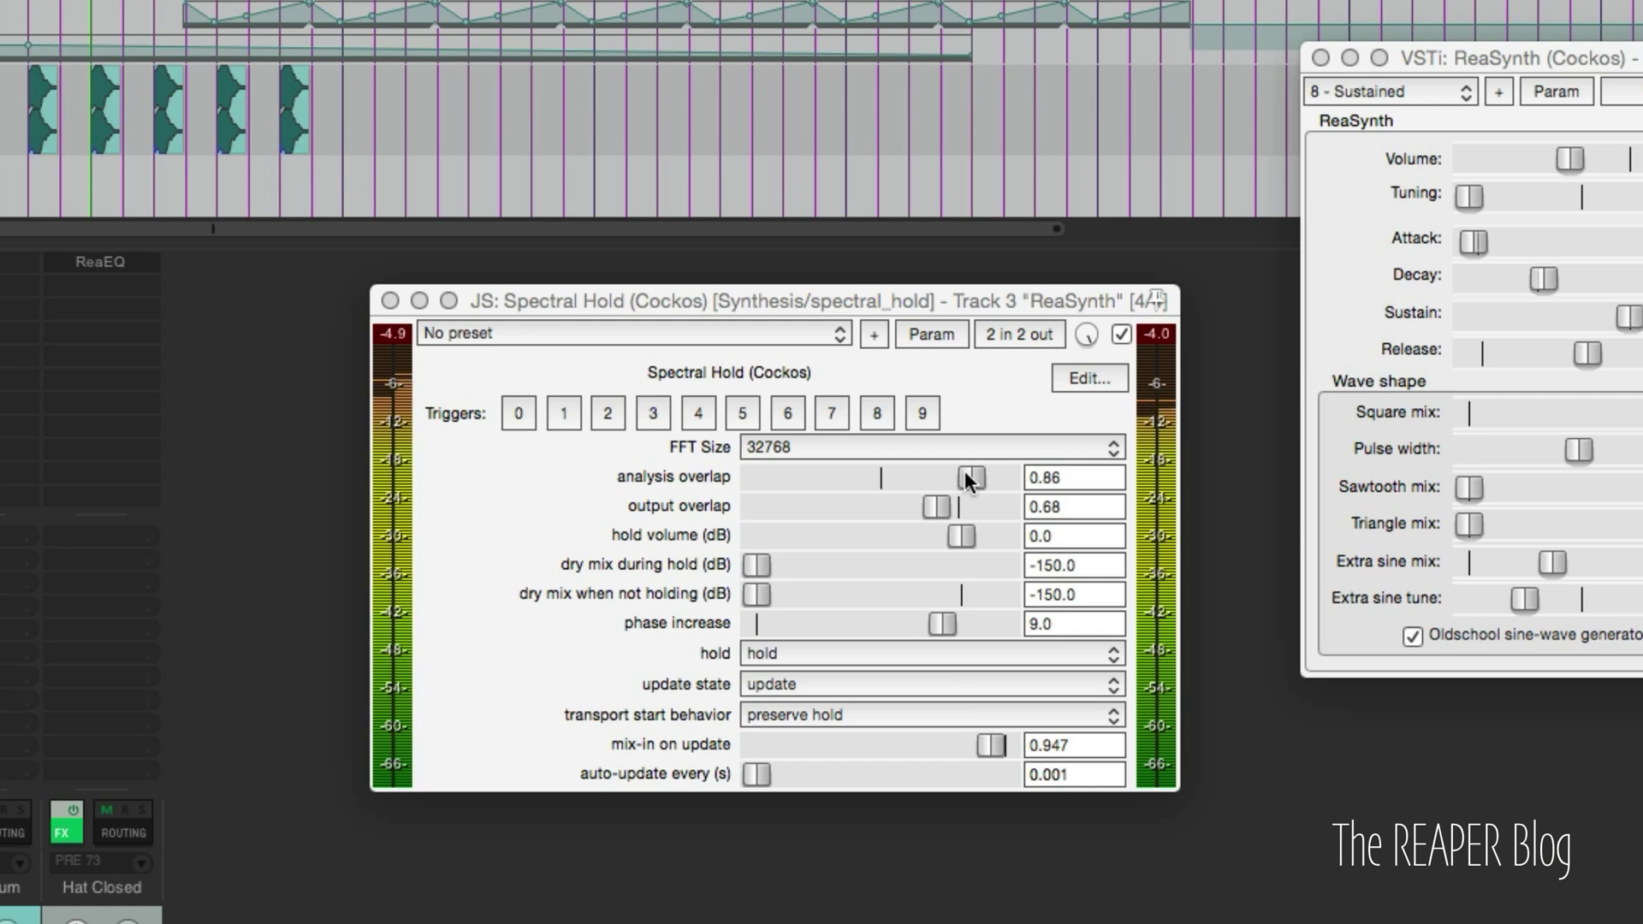
Set mix-in on update to 0.864, output overlap to 0.17, and analysis overlap to 0.94
left_click_drag(964, 472, 903, 473)
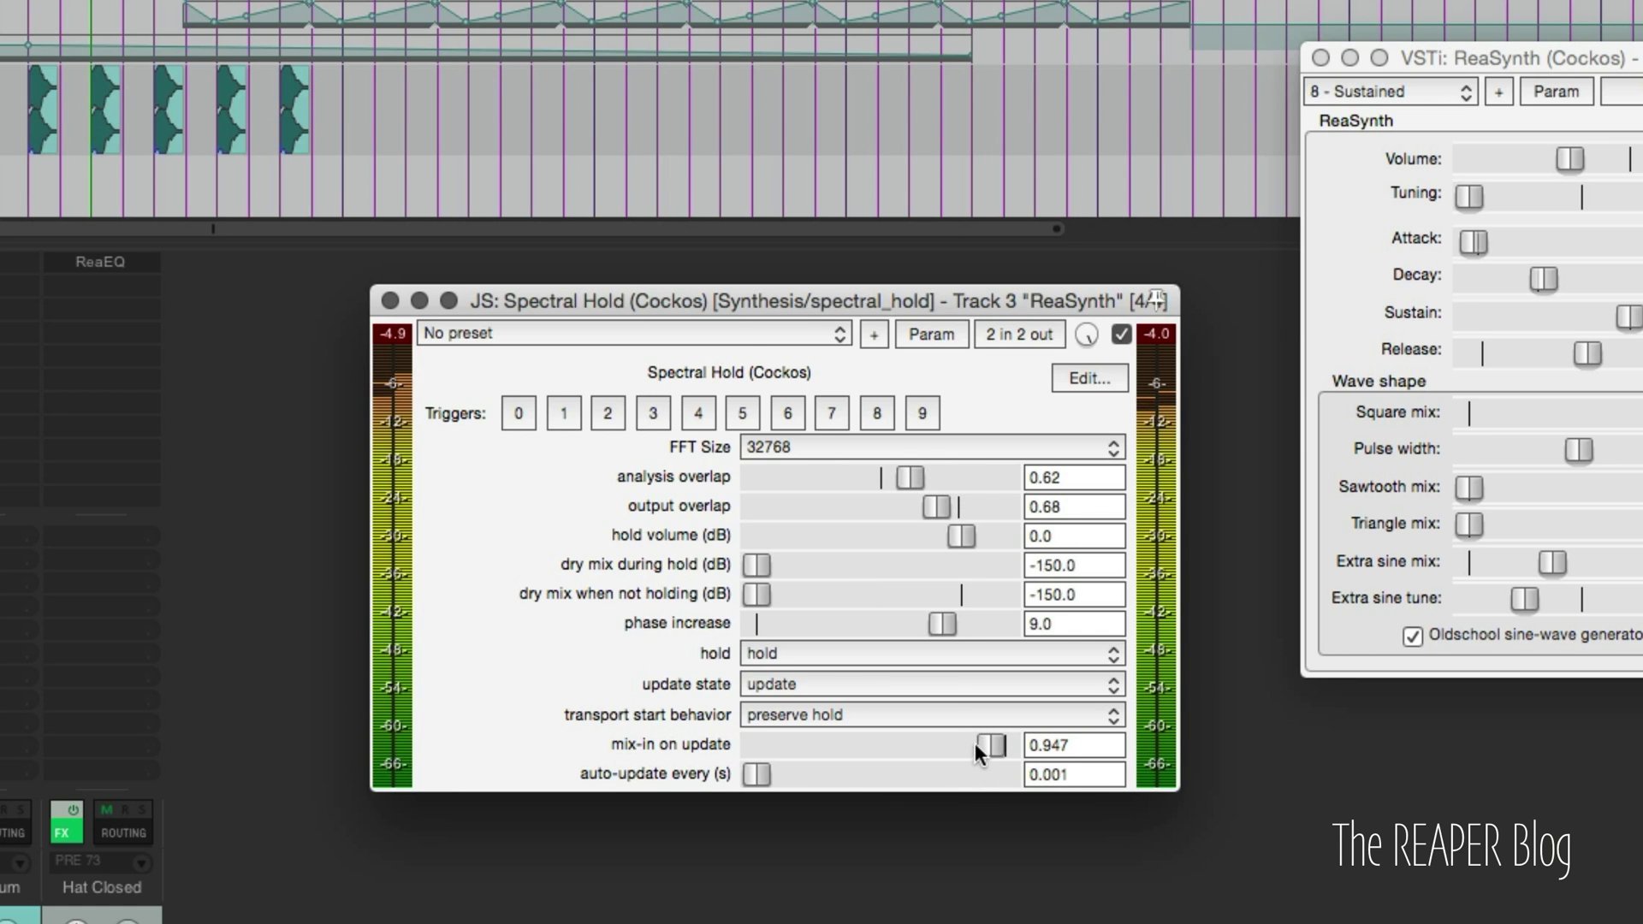
mouse_move(976, 742)
left_mouse_down()
mouse_move(1003, 740)
mouse_move(974, 743)
left_mouse_up()
left_click_drag(934, 506, 878, 507)
left_click_drag(779, 501, 774, 501)
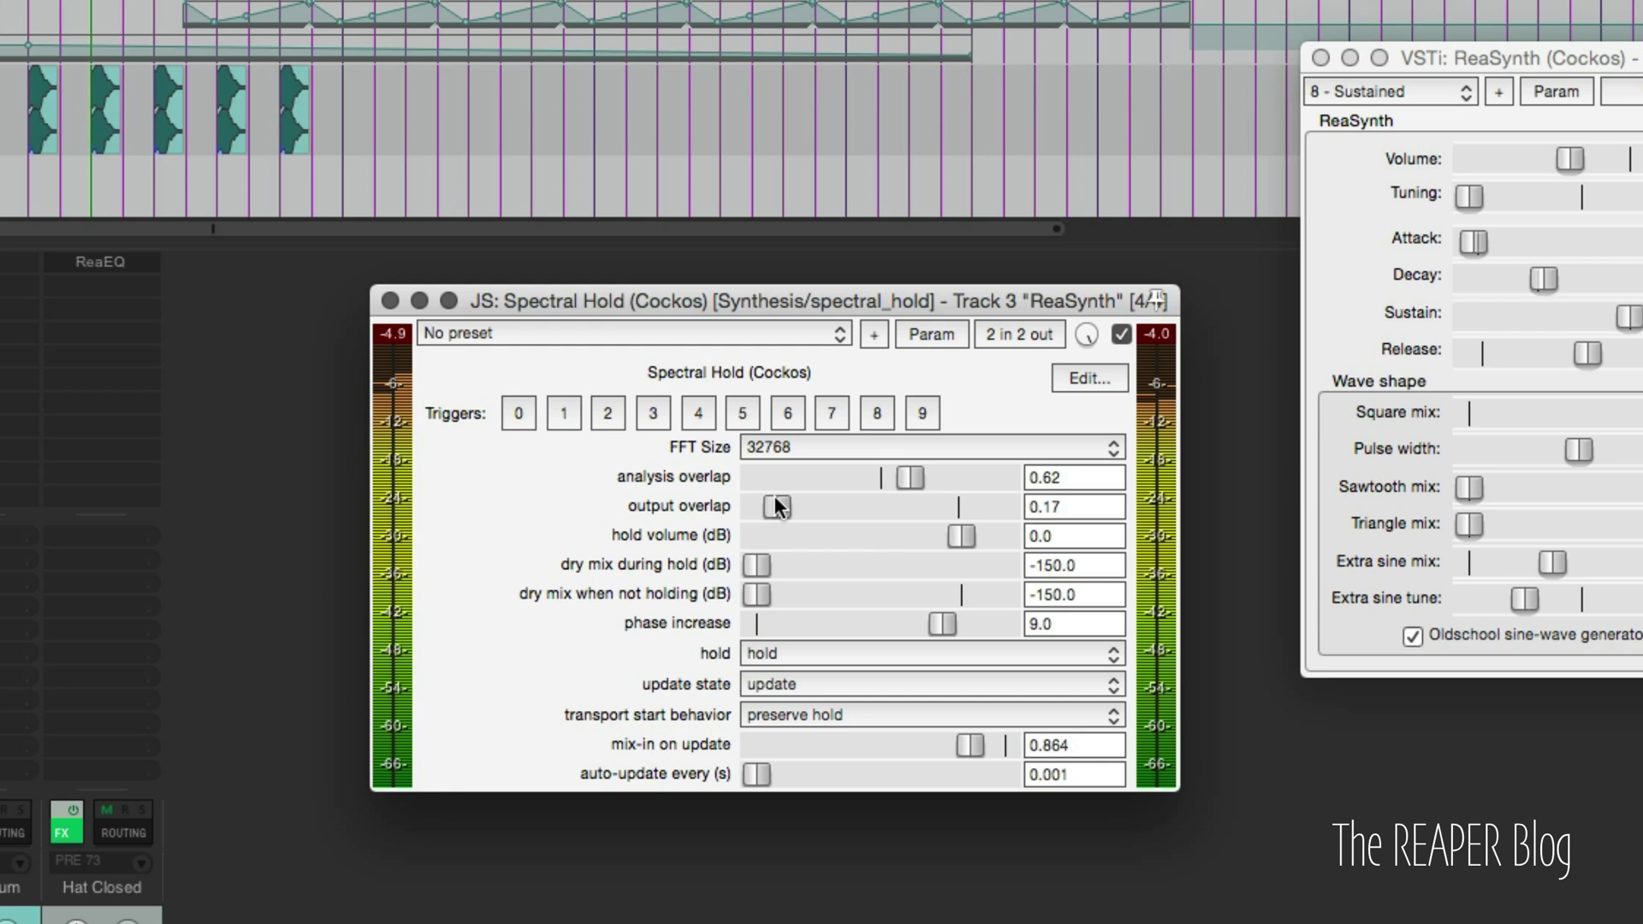
left_click_drag(932, 467, 1003, 471)
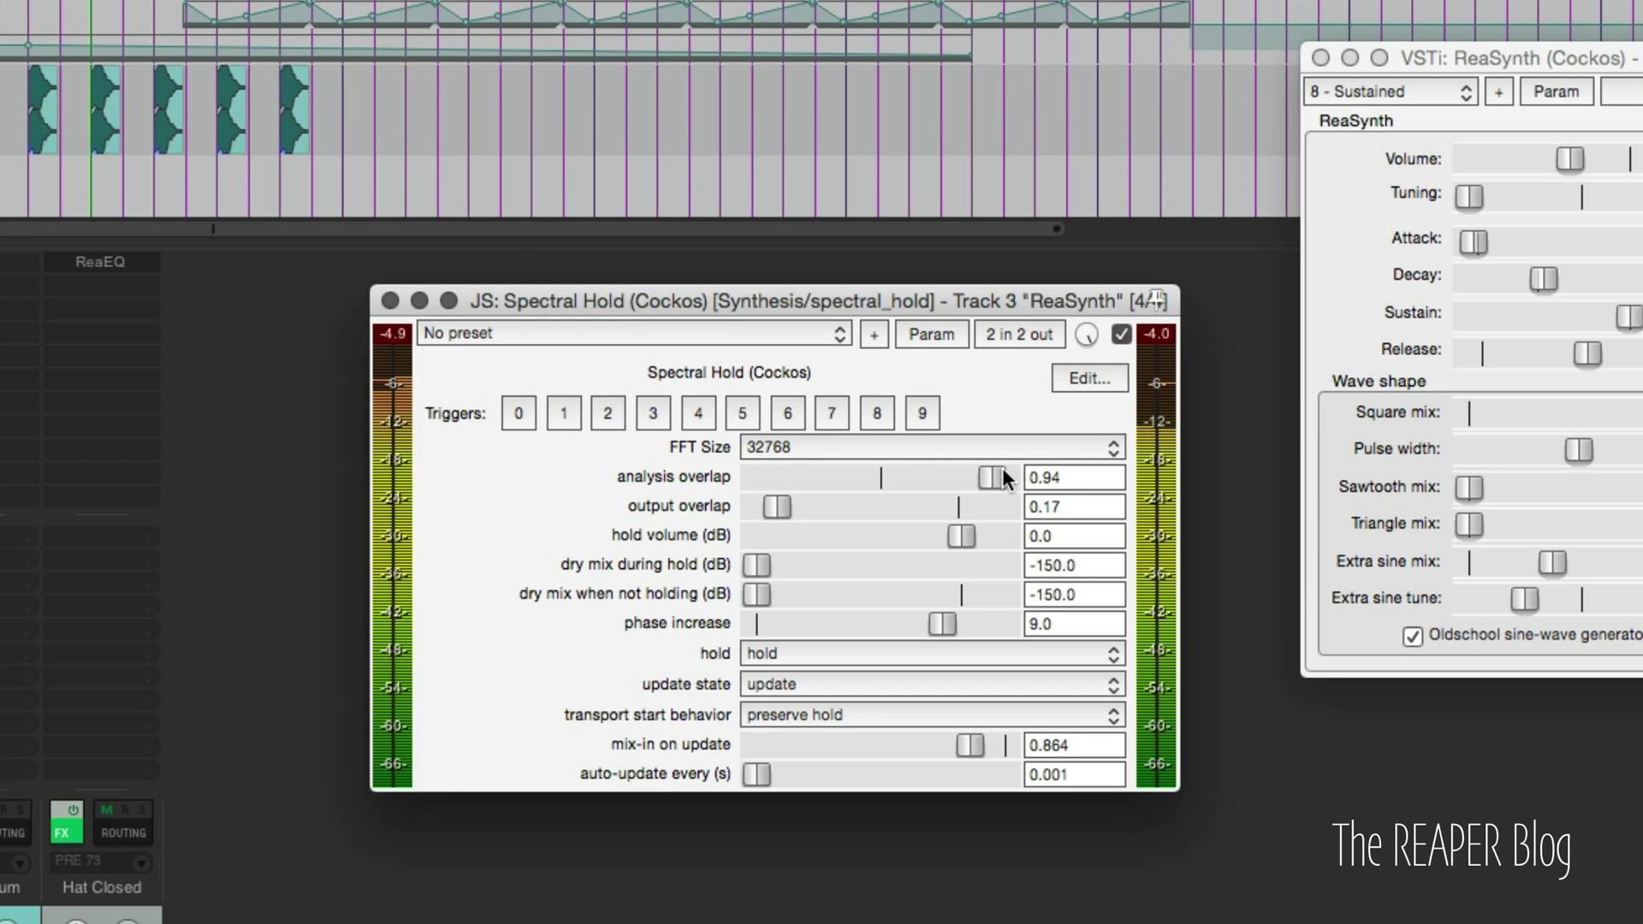
Set Spectral Hold's FFT size to 2048, output overlap to 0.82, and mix-in to 0.928
left_click(871, 443)
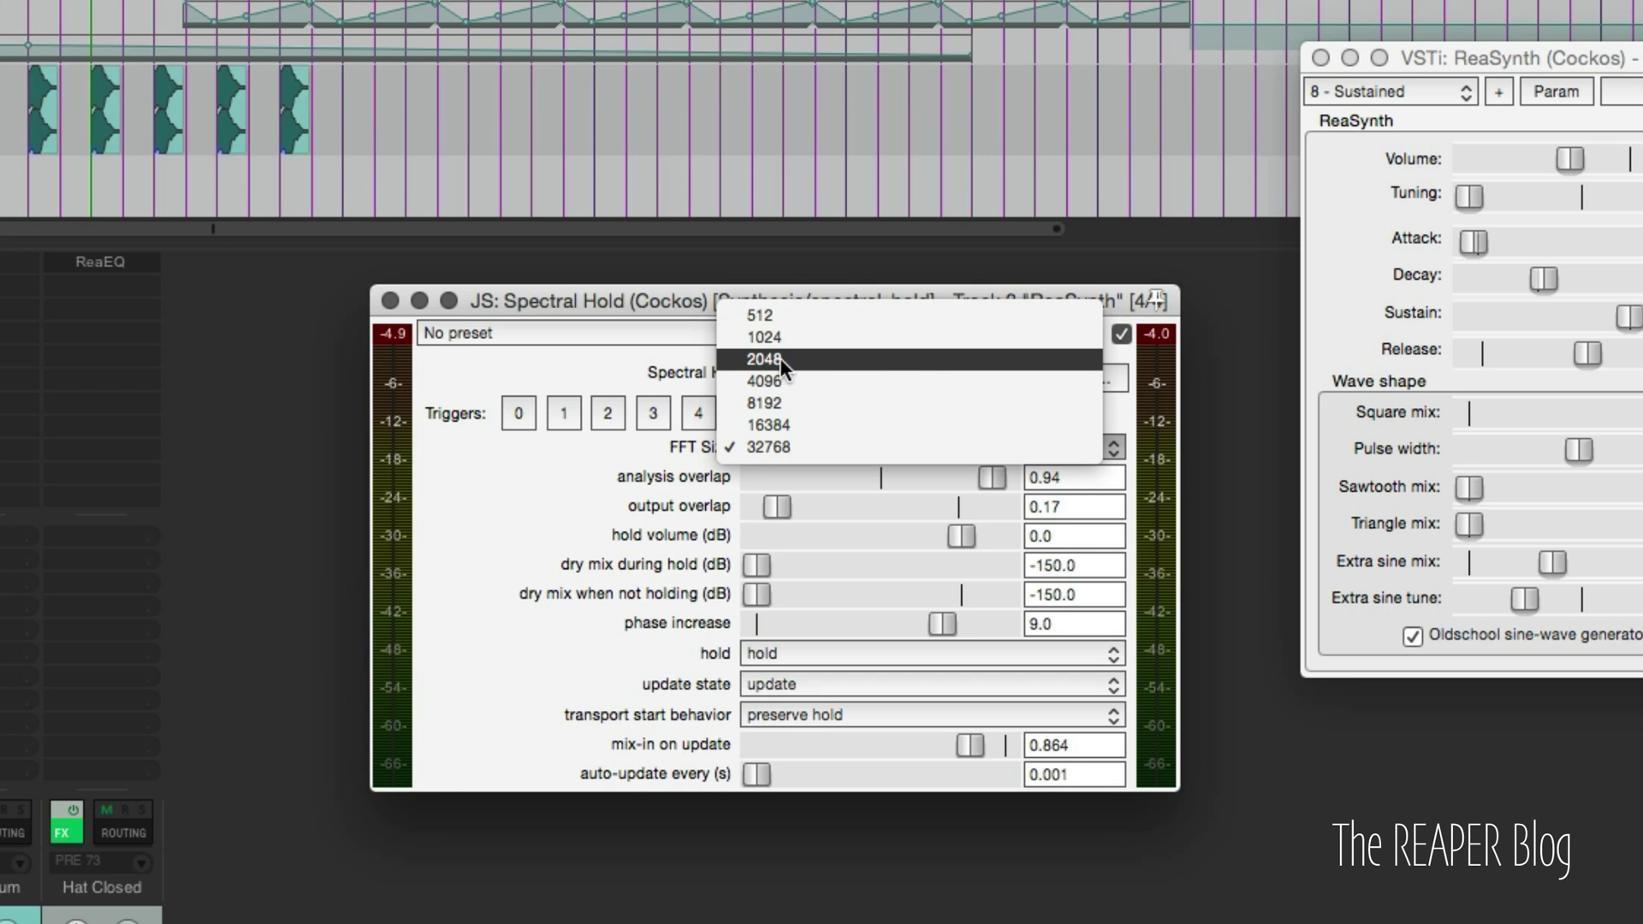
left_click(828, 360)
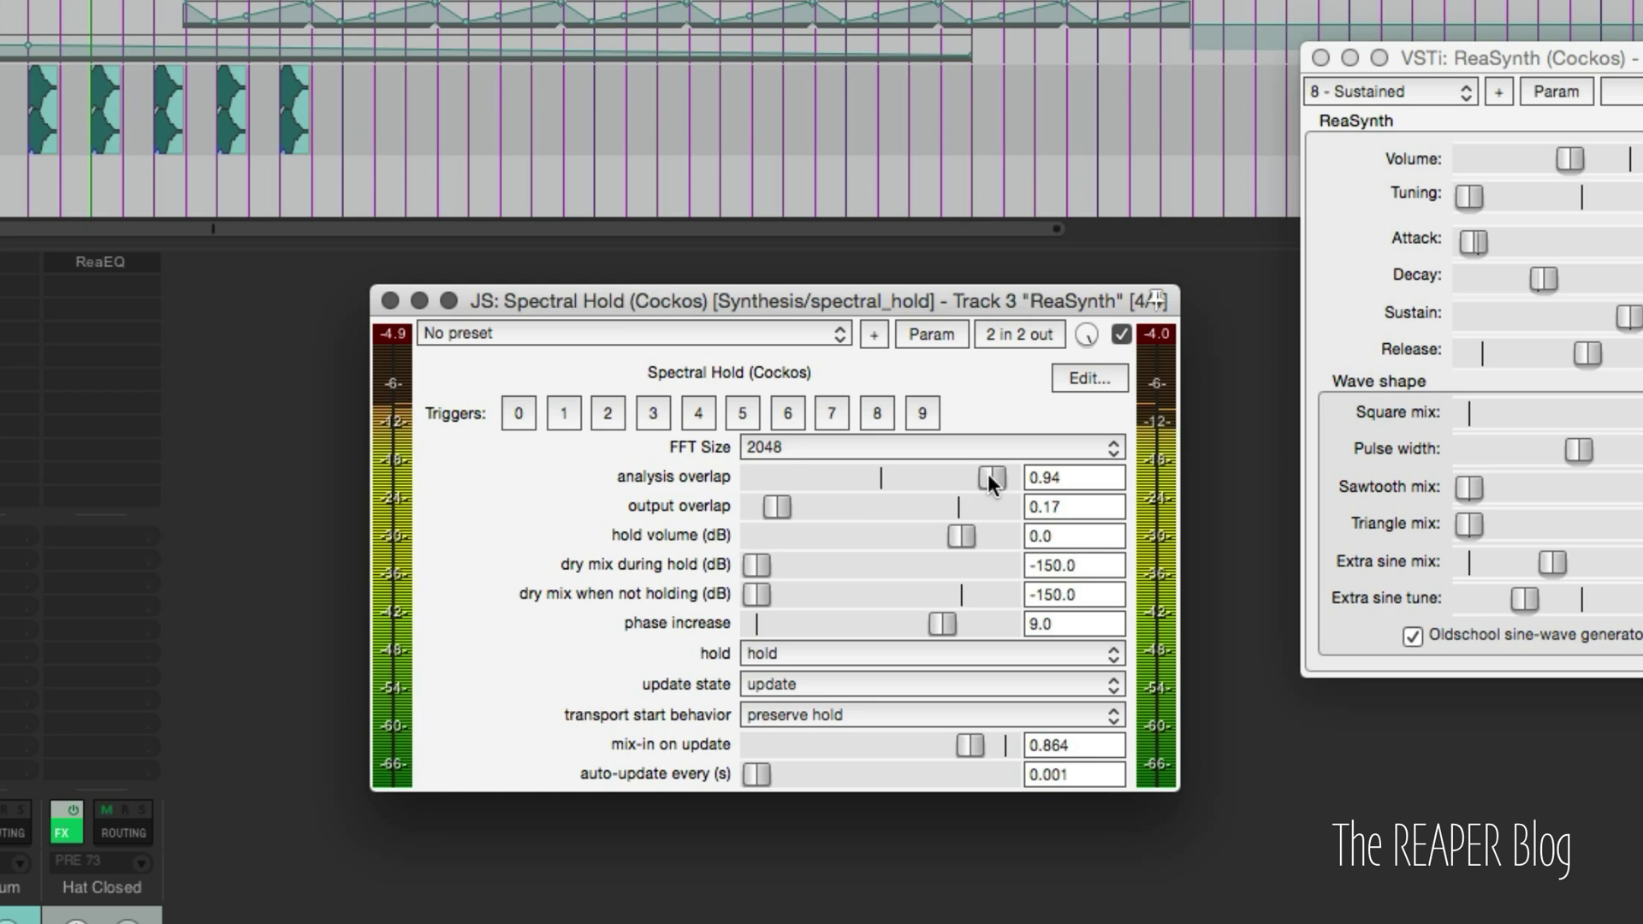
mouse_move(989, 476)
left_mouse_down()
mouse_move(785, 476)
mouse_move(990, 475)
left_mouse_up()
left_click_drag(789, 505, 990, 509)
mouse_move(977, 739)
left_mouse_down()
mouse_move(1008, 737)
mouse_move(981, 738)
left_mouse_up()
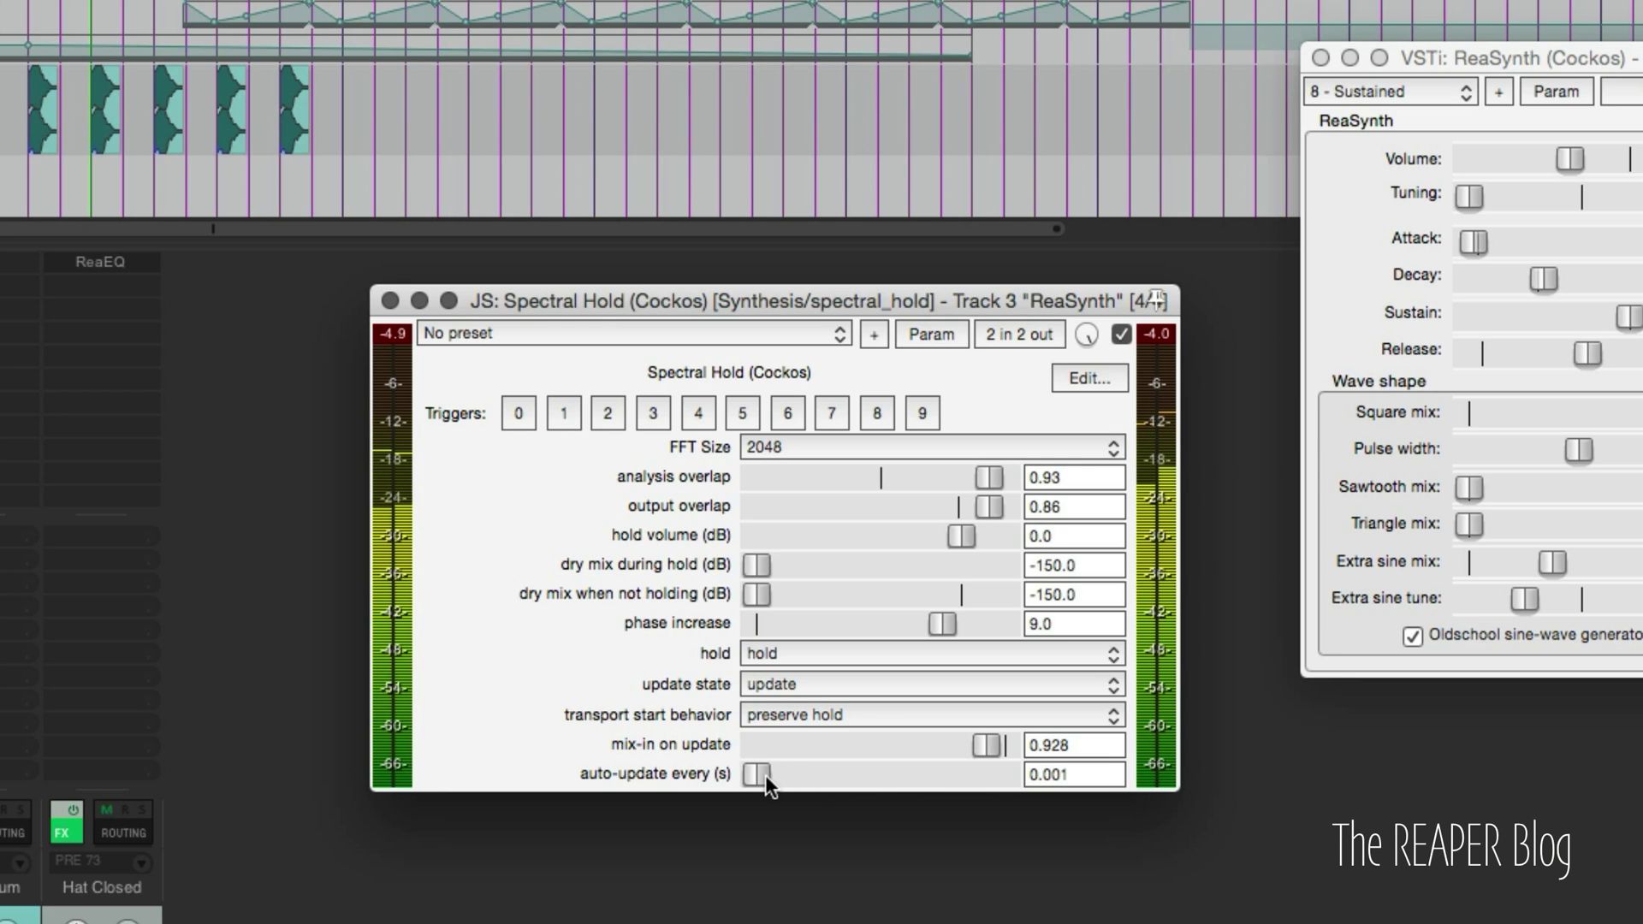
Set the auto-update interval to 0.002 s and drop output overlap back to 0.17
left_click_drag(762, 773, 783, 777)
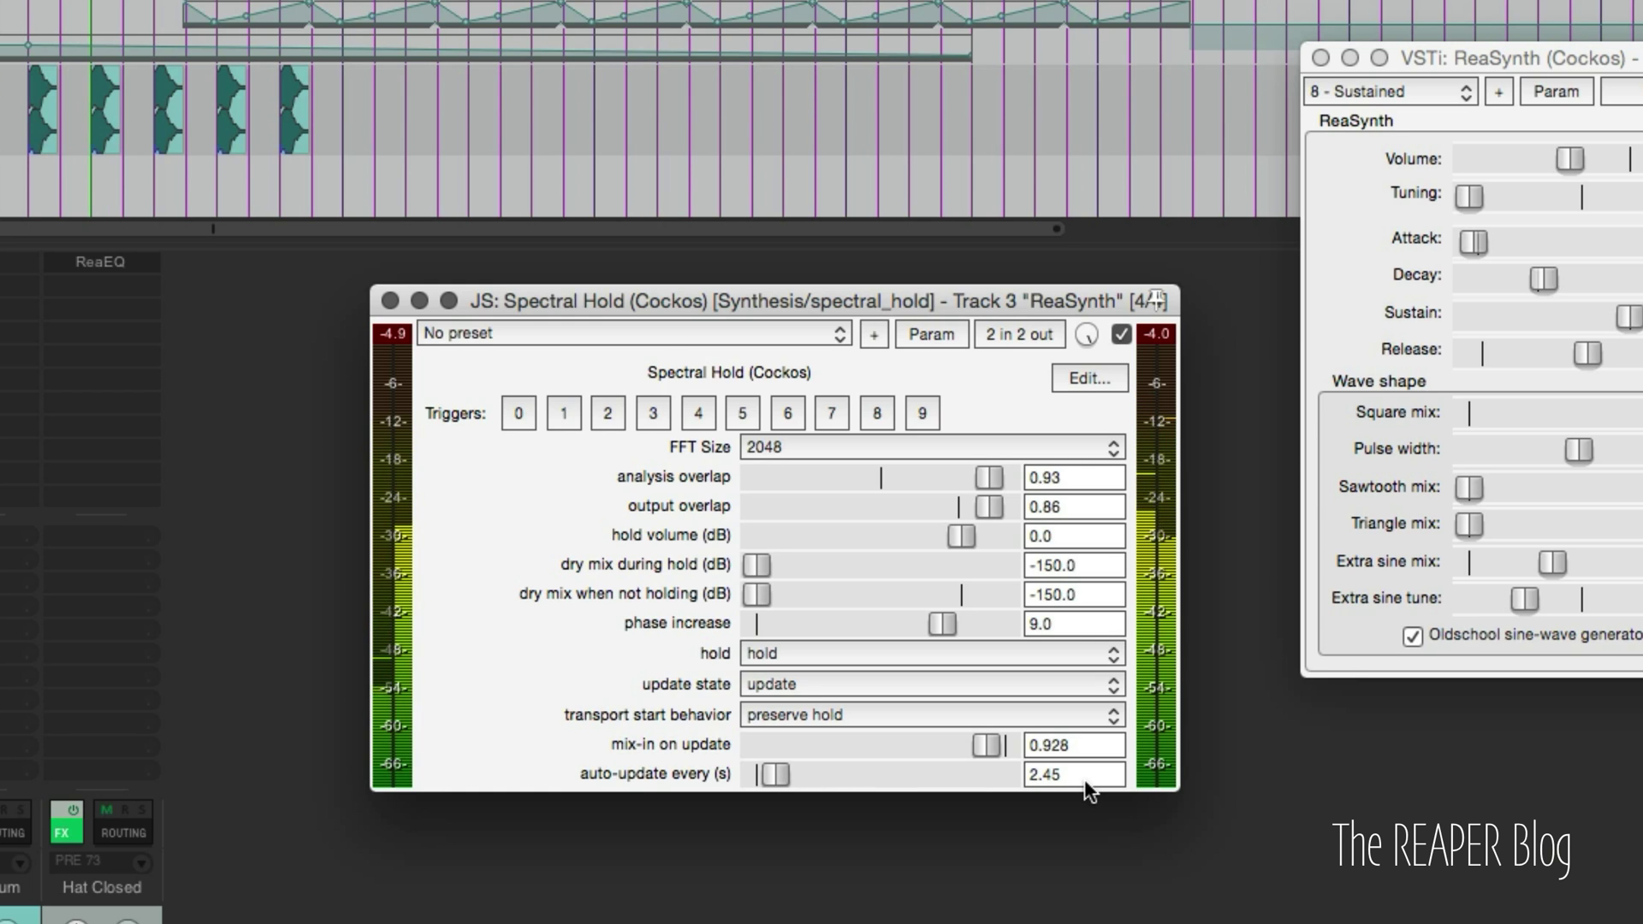
left_click_drag(778, 770, 763, 772)
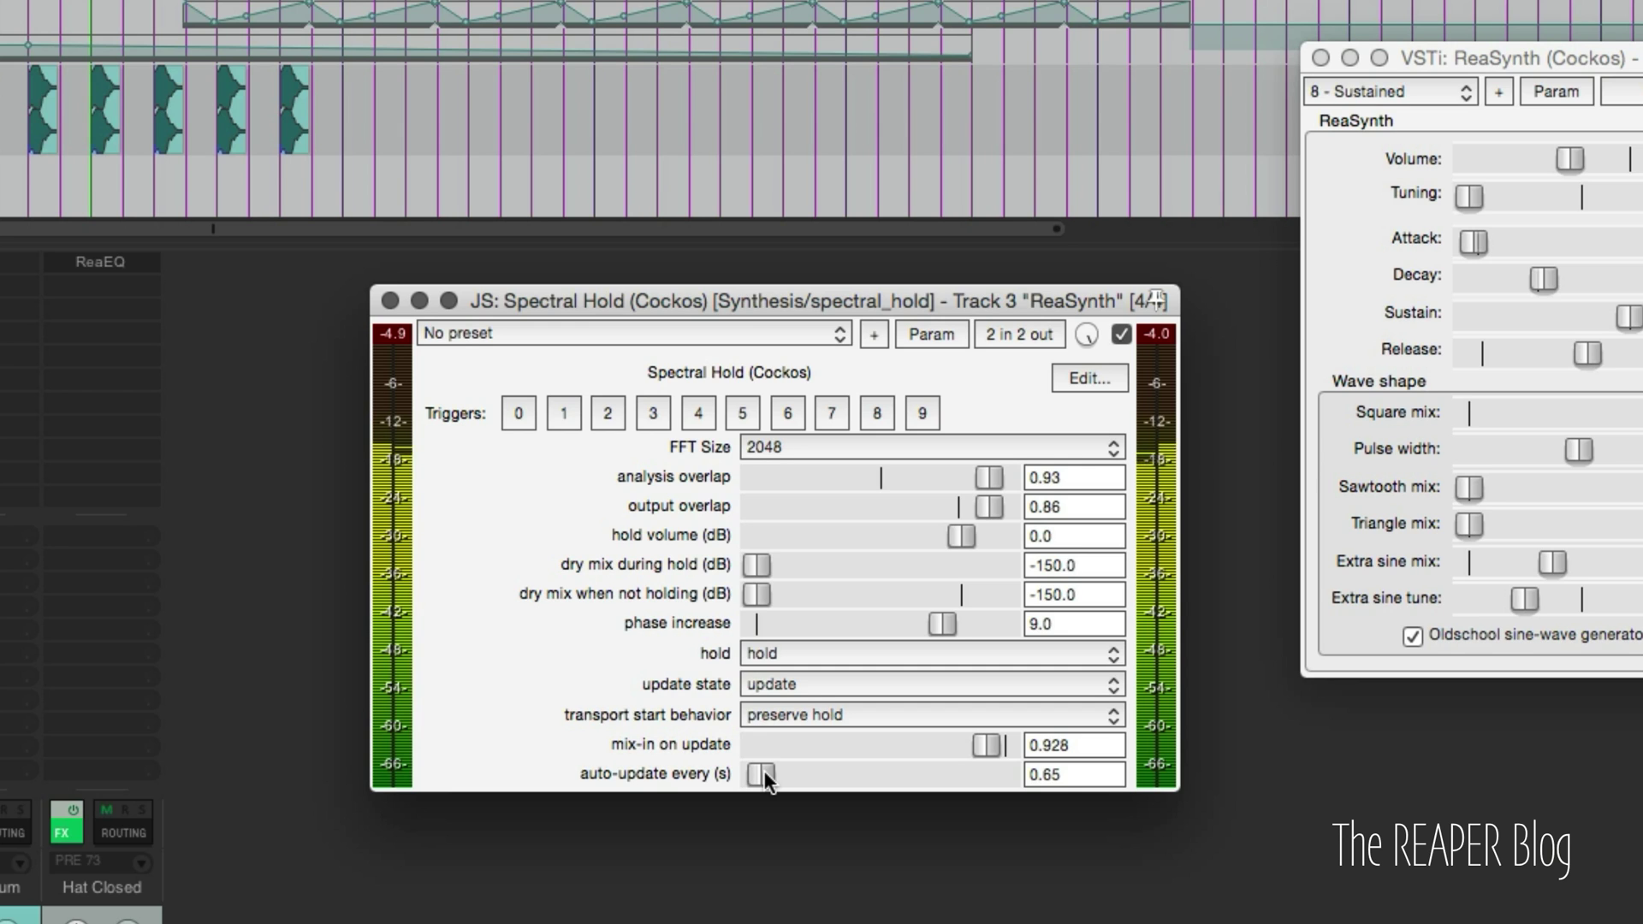
left_click_drag(764, 772, 762, 773)
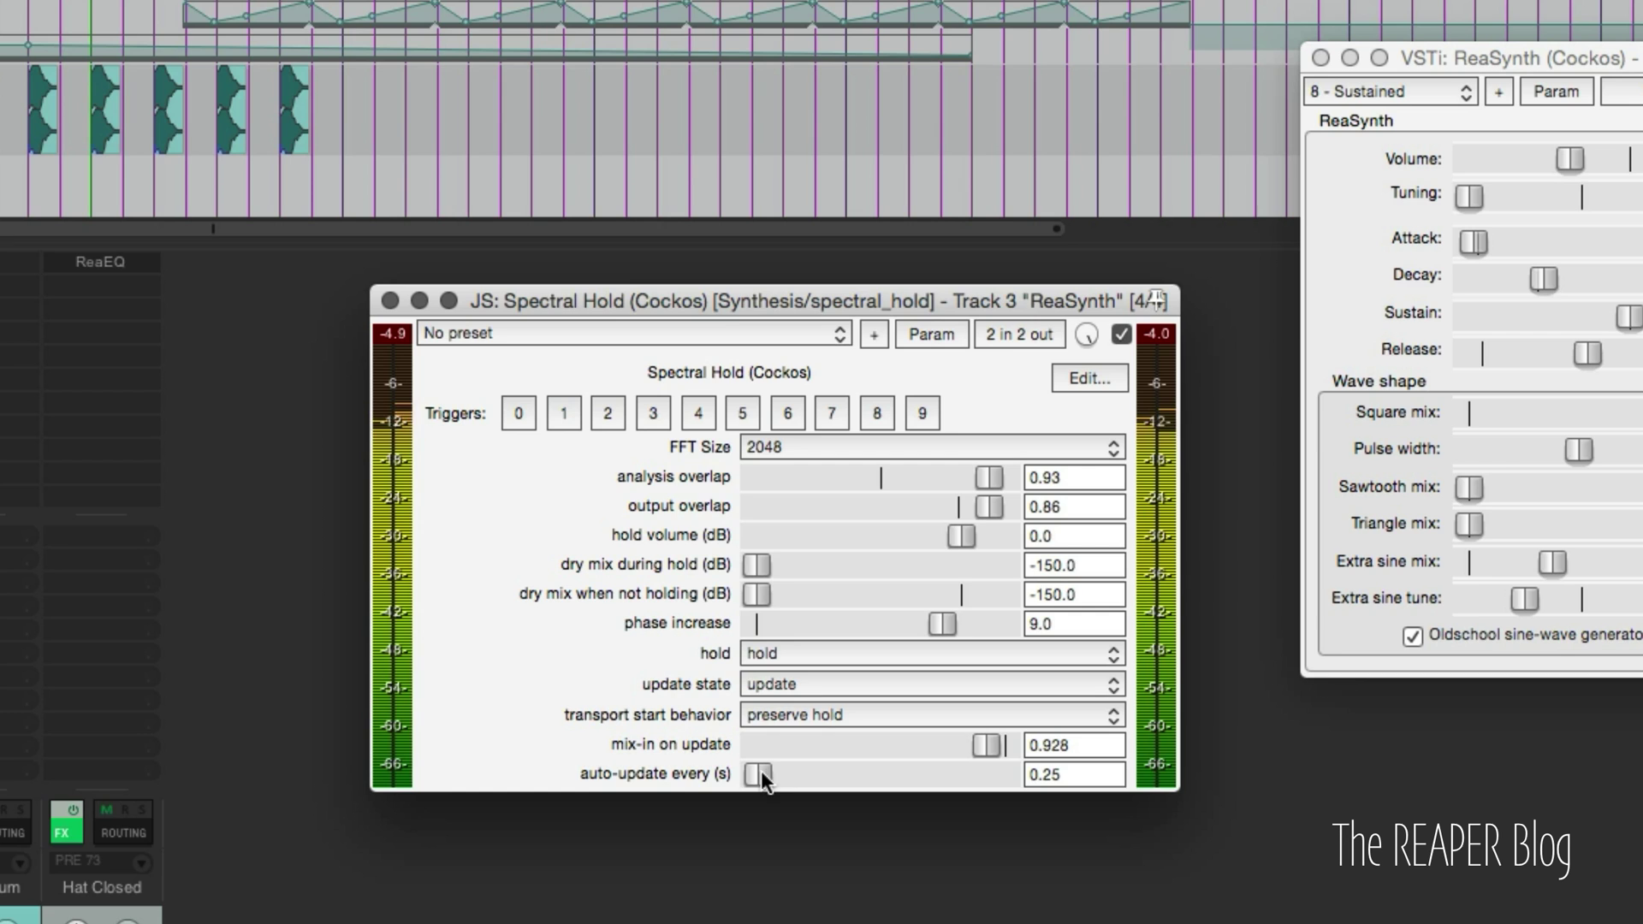
left_click(1062, 776)
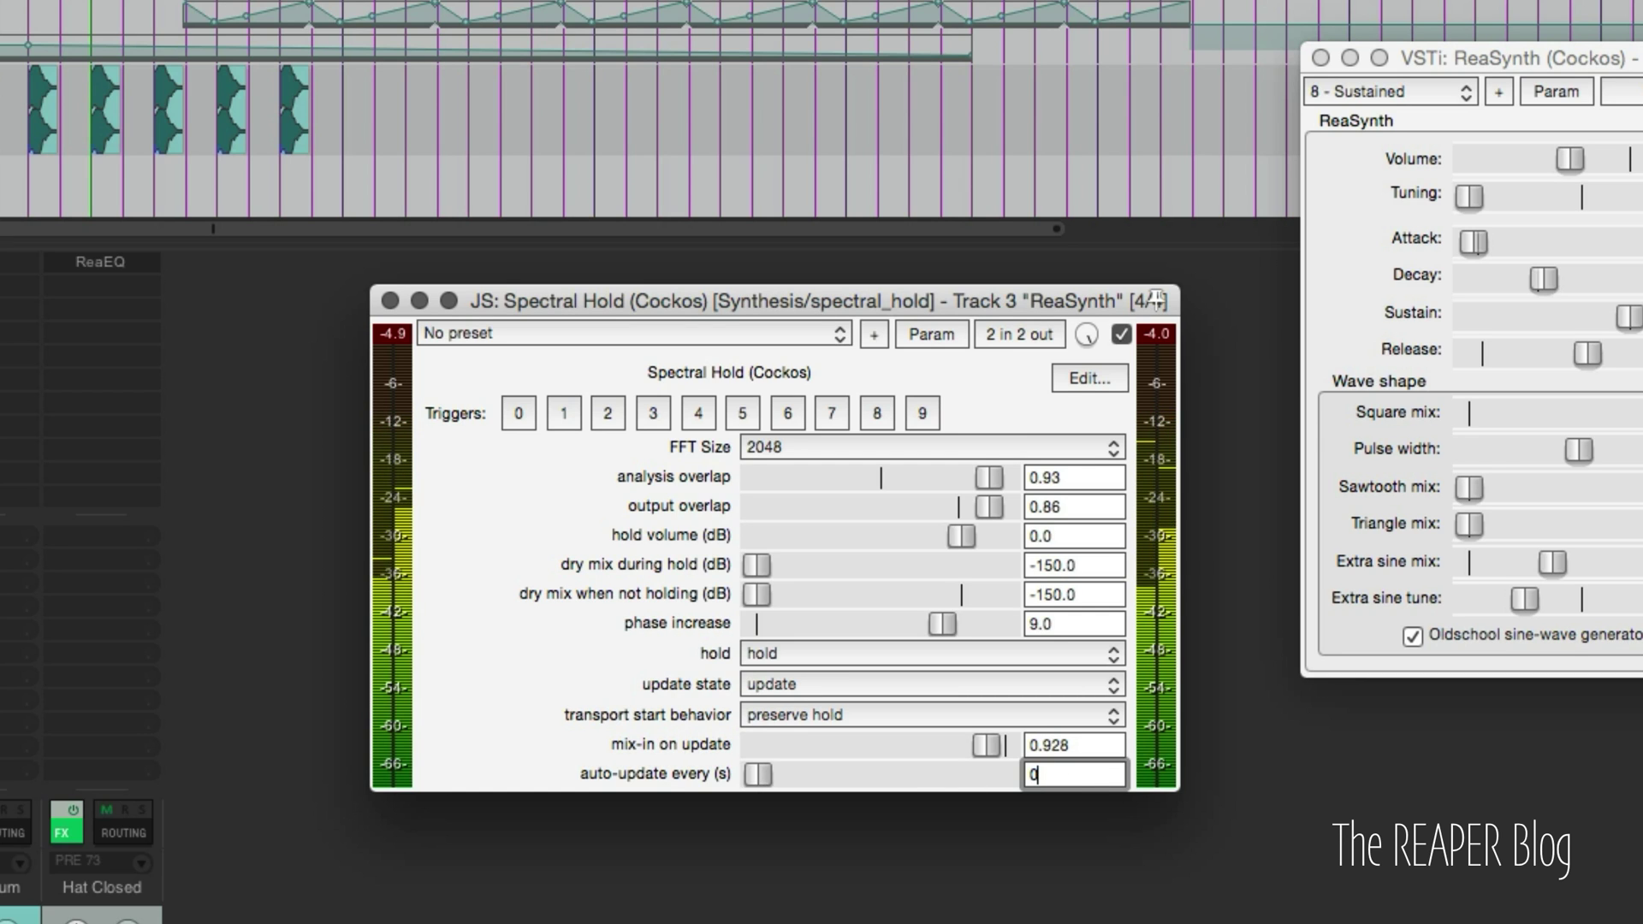
type("0.002")
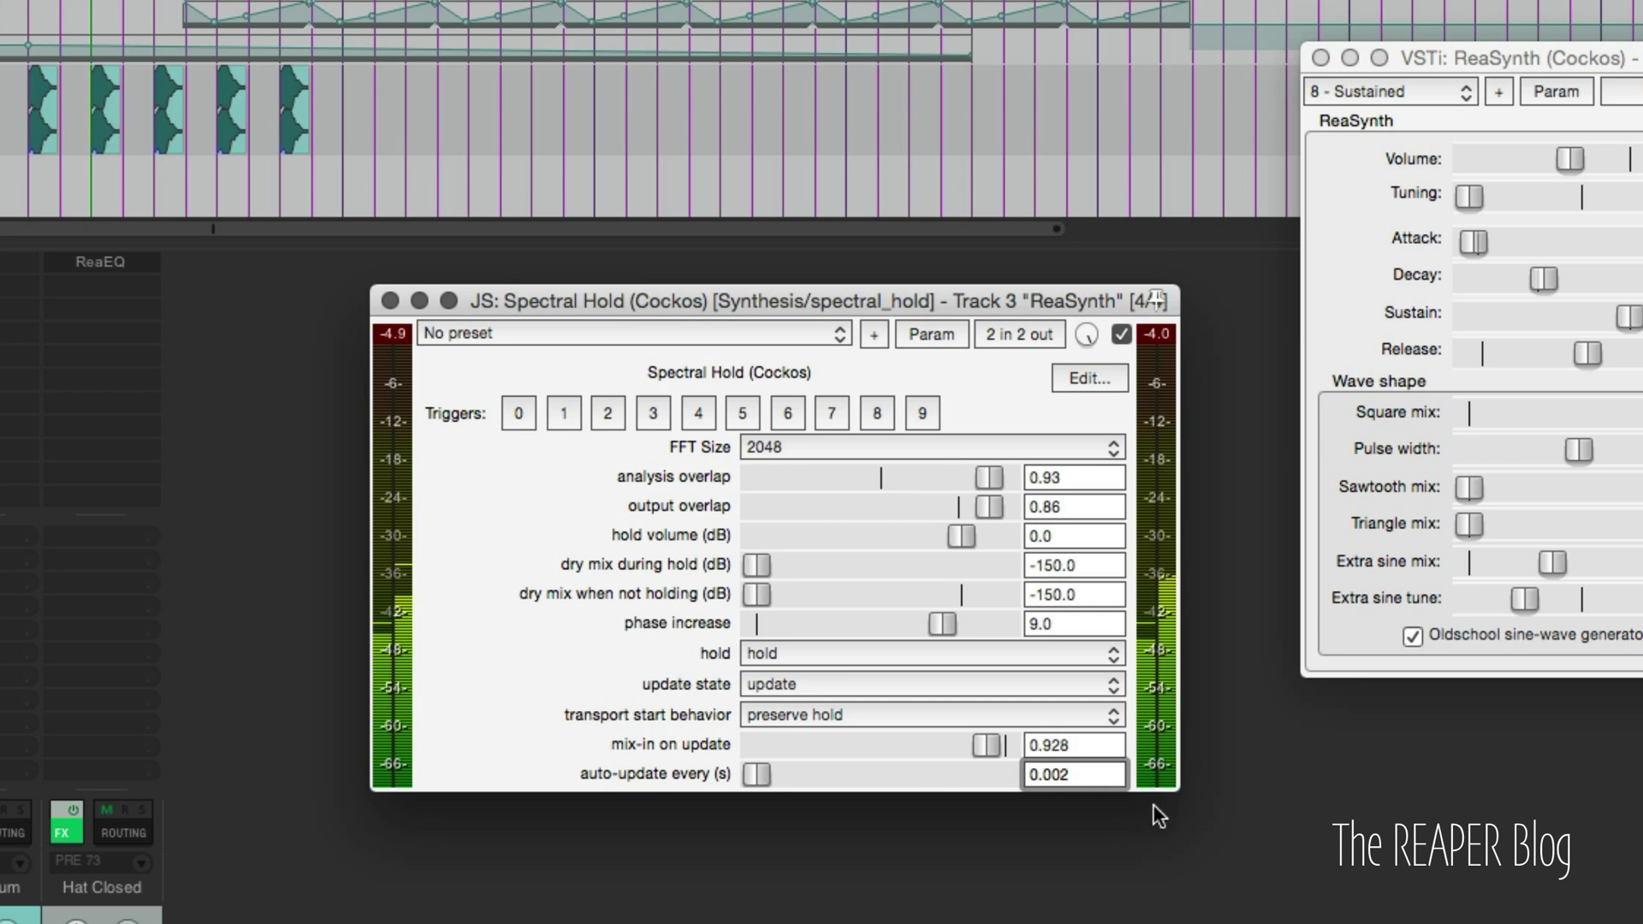
key("Return")
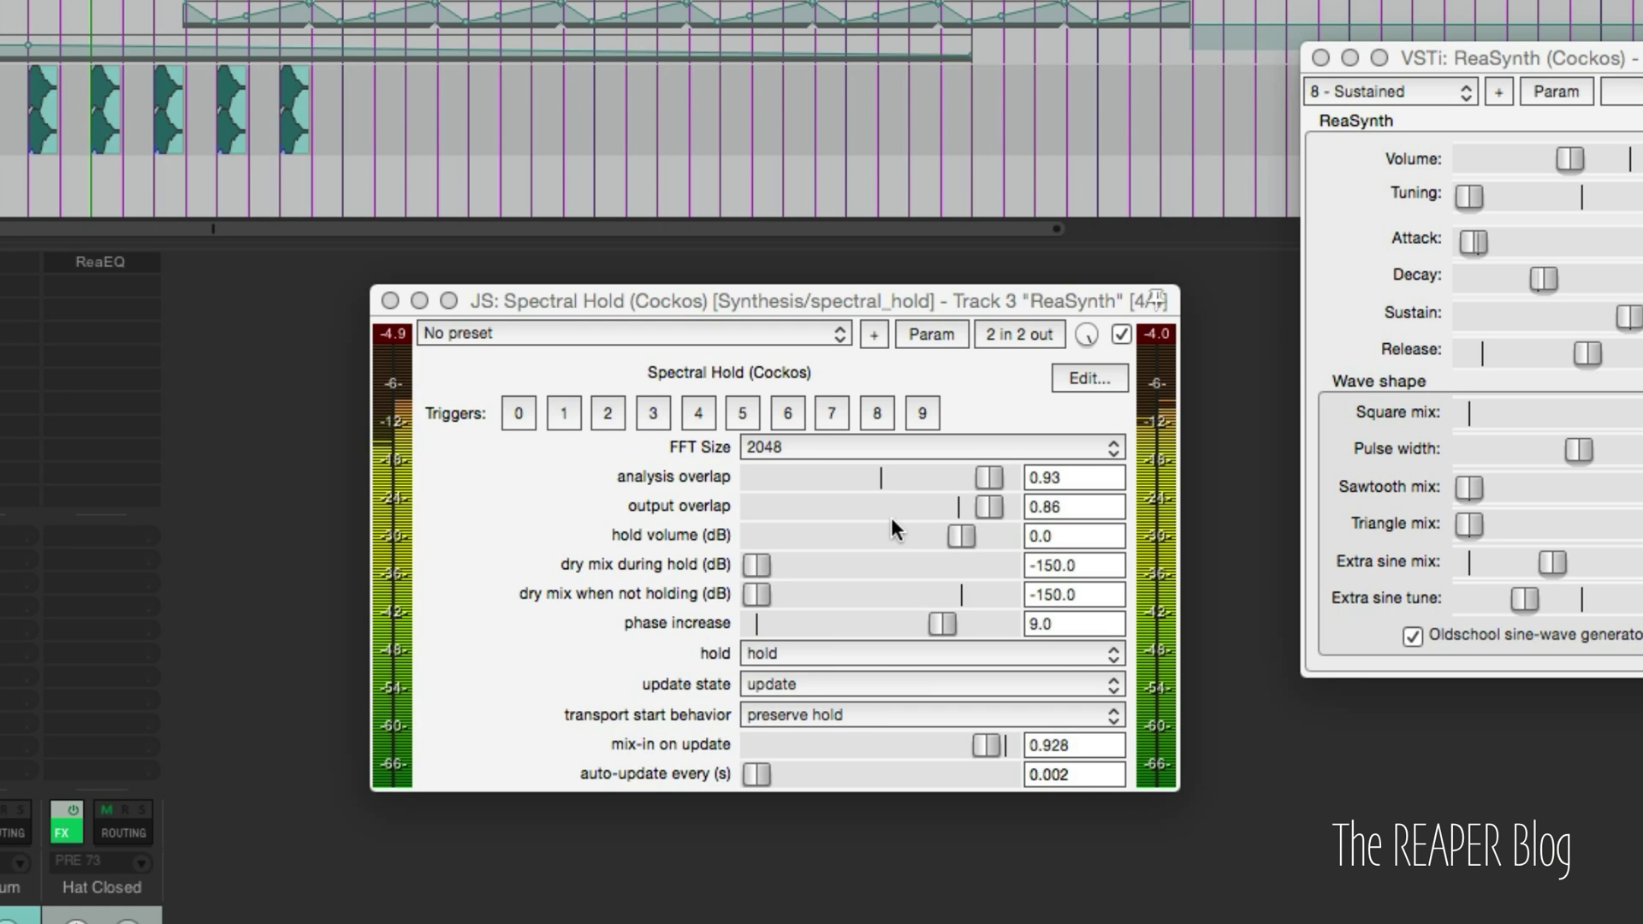
left_click_drag(986, 505, 776, 504)
Set the FFT size to 512 and try several analysis and output overlap values
left_click(760, 446)
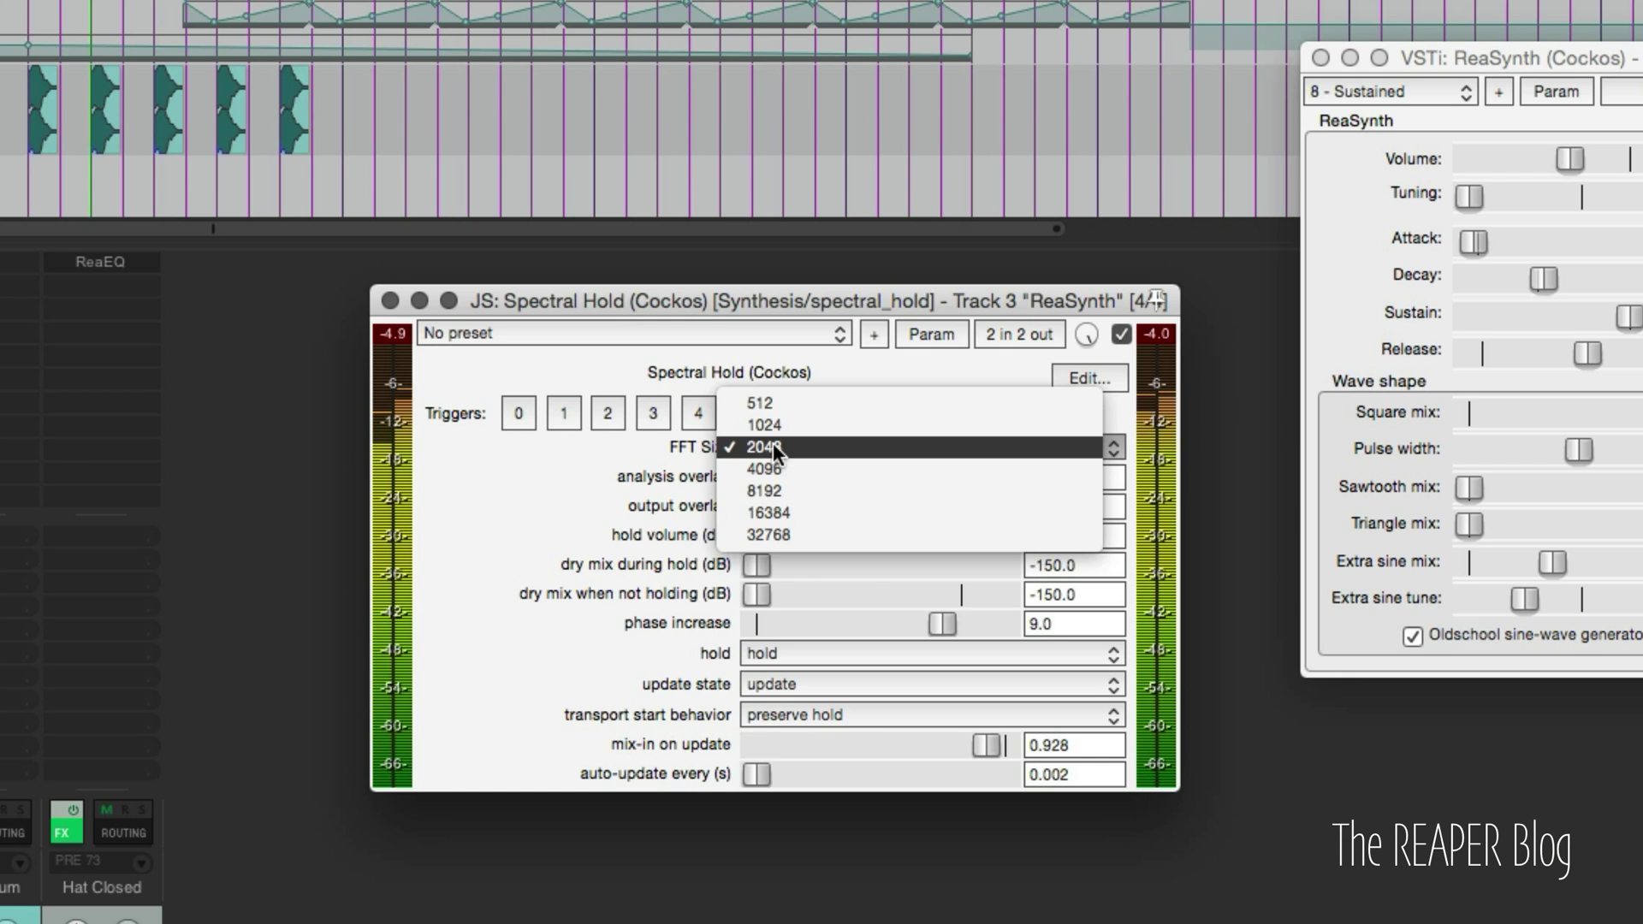
left_click(809, 408)
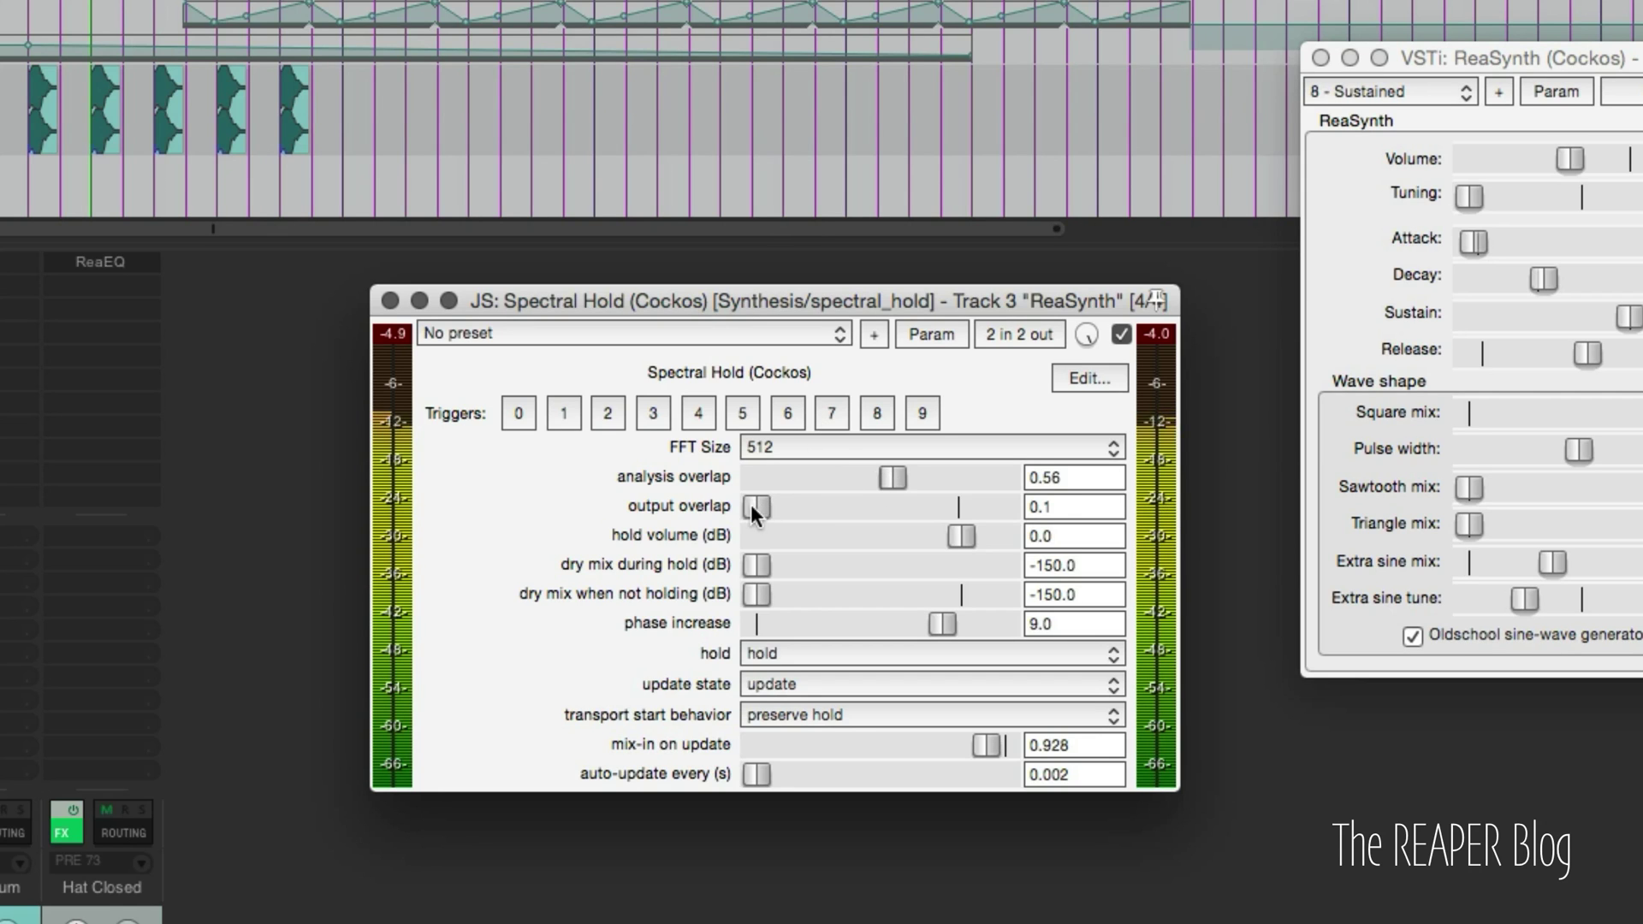
left_click_drag(793, 506, 949, 507)
left_click_drag(861, 469, 957, 478)
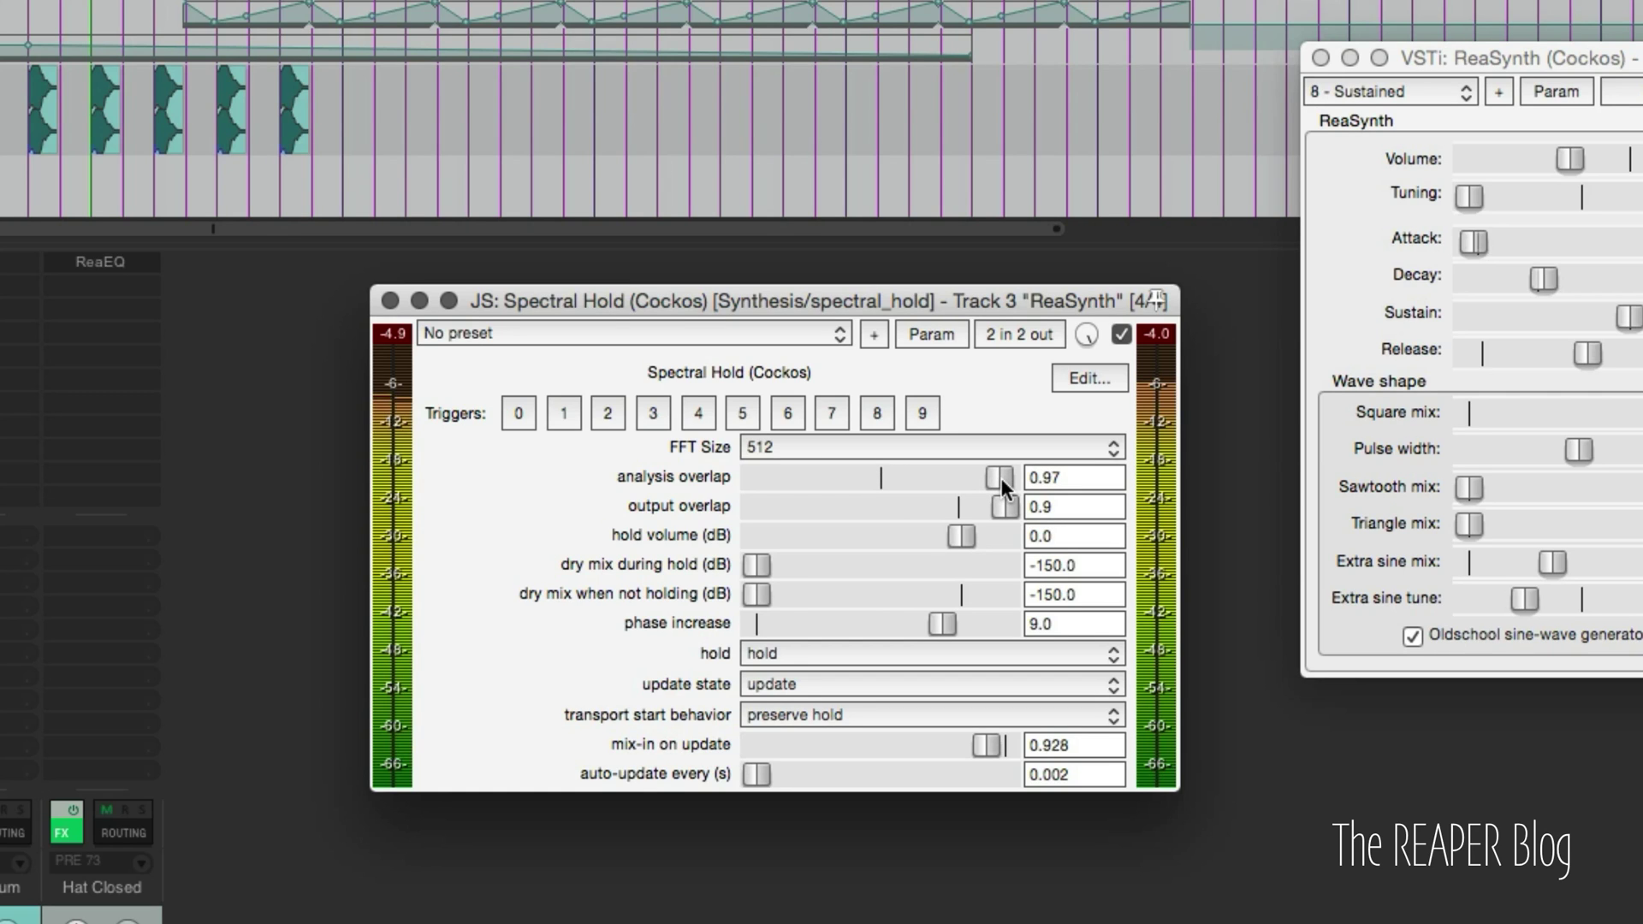
left_click_drag(1002, 477, 881, 477)
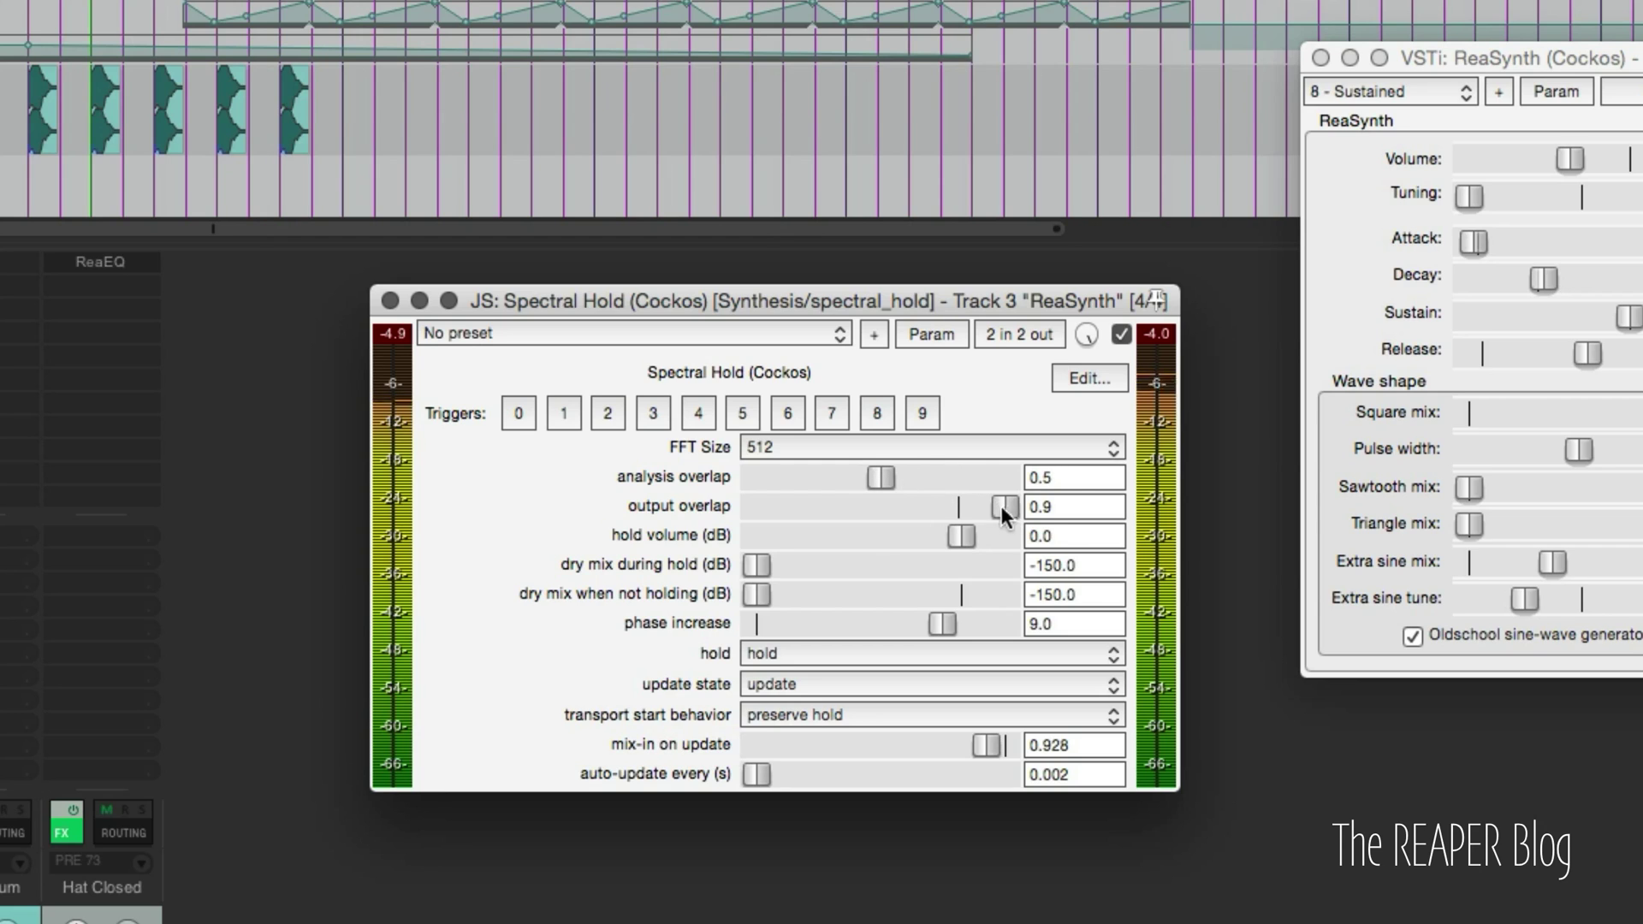
left_click_drag(1003, 506, 890, 503)
double_click(883, 506)
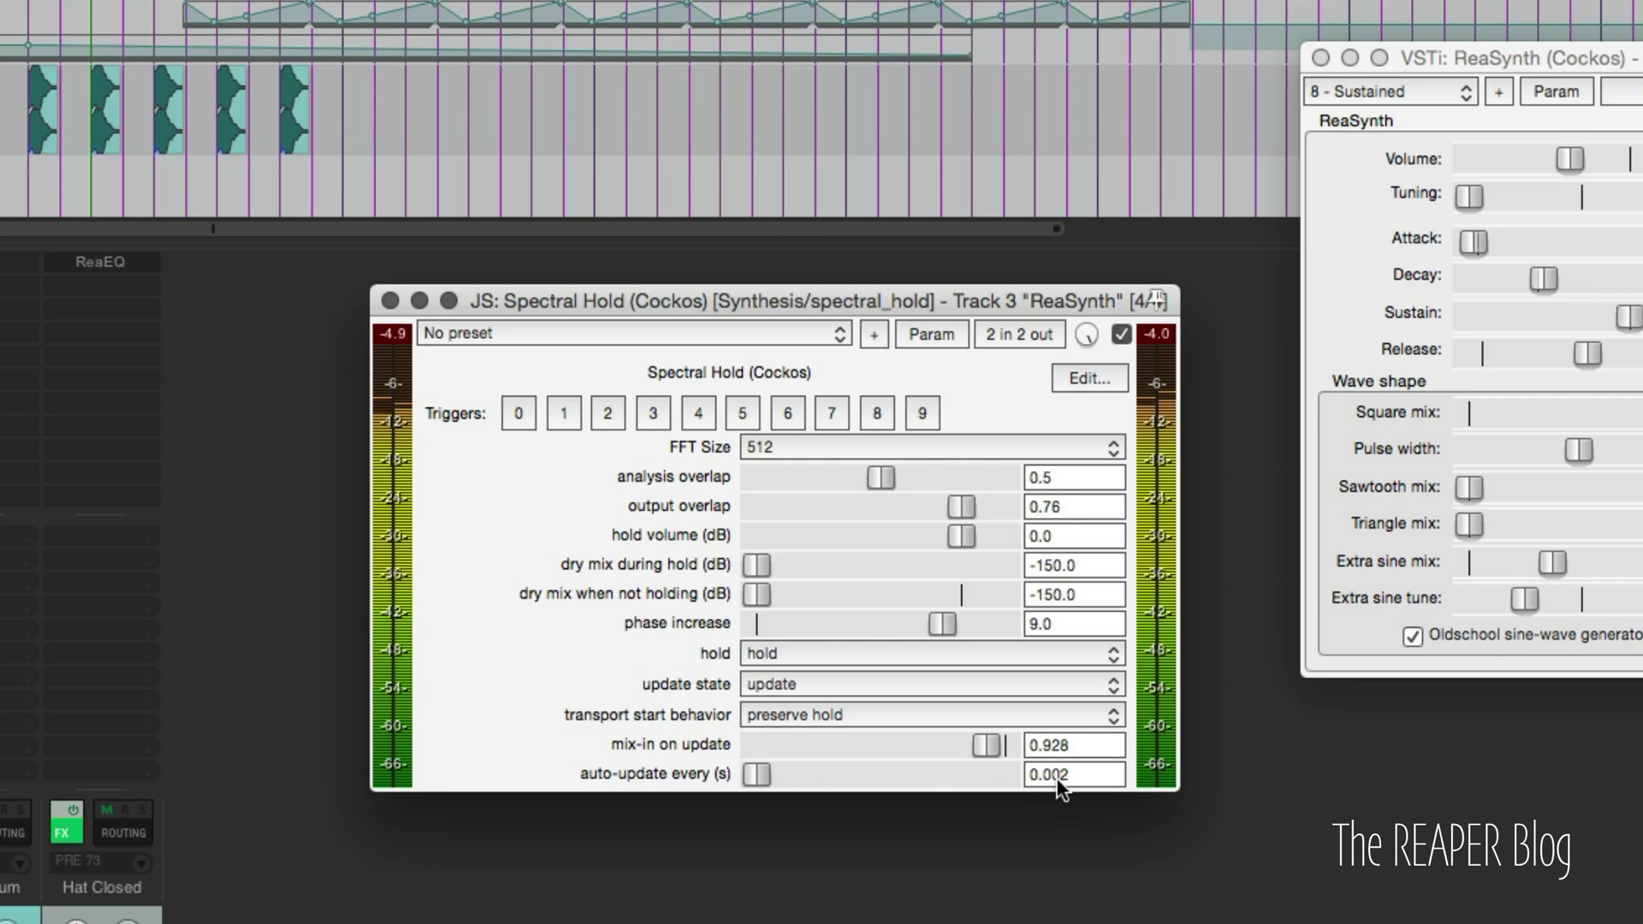
Change auto-update to 0.006 s, adjust phase increase, and raise both overlaps near 0.99
left_click(1089, 773)
key("BackSpace")
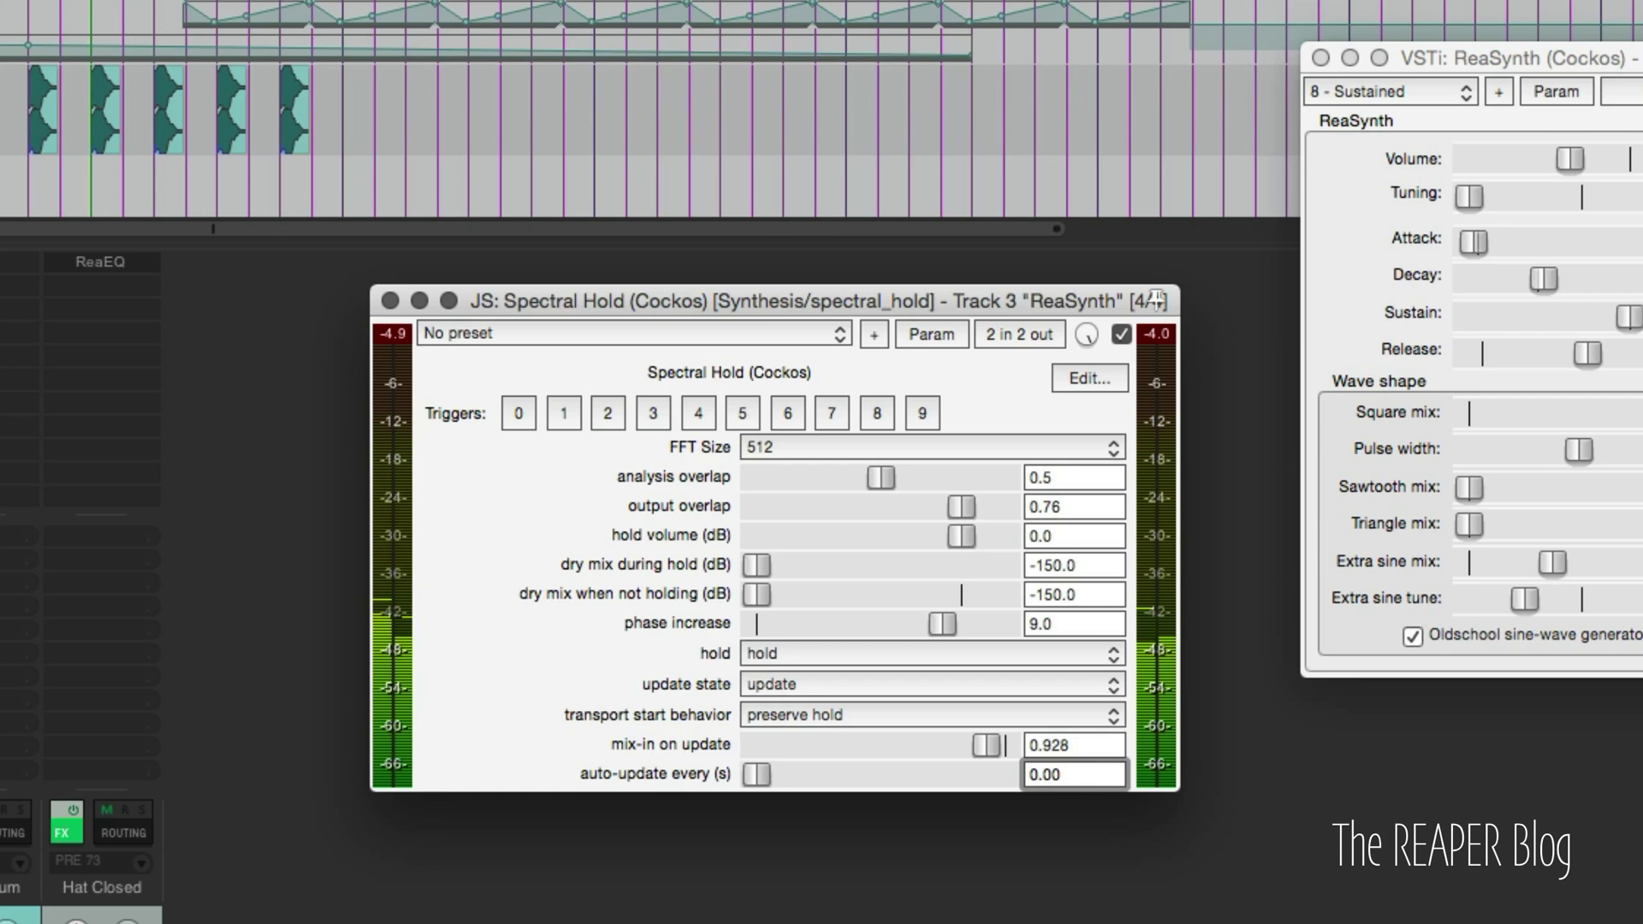
type("6")
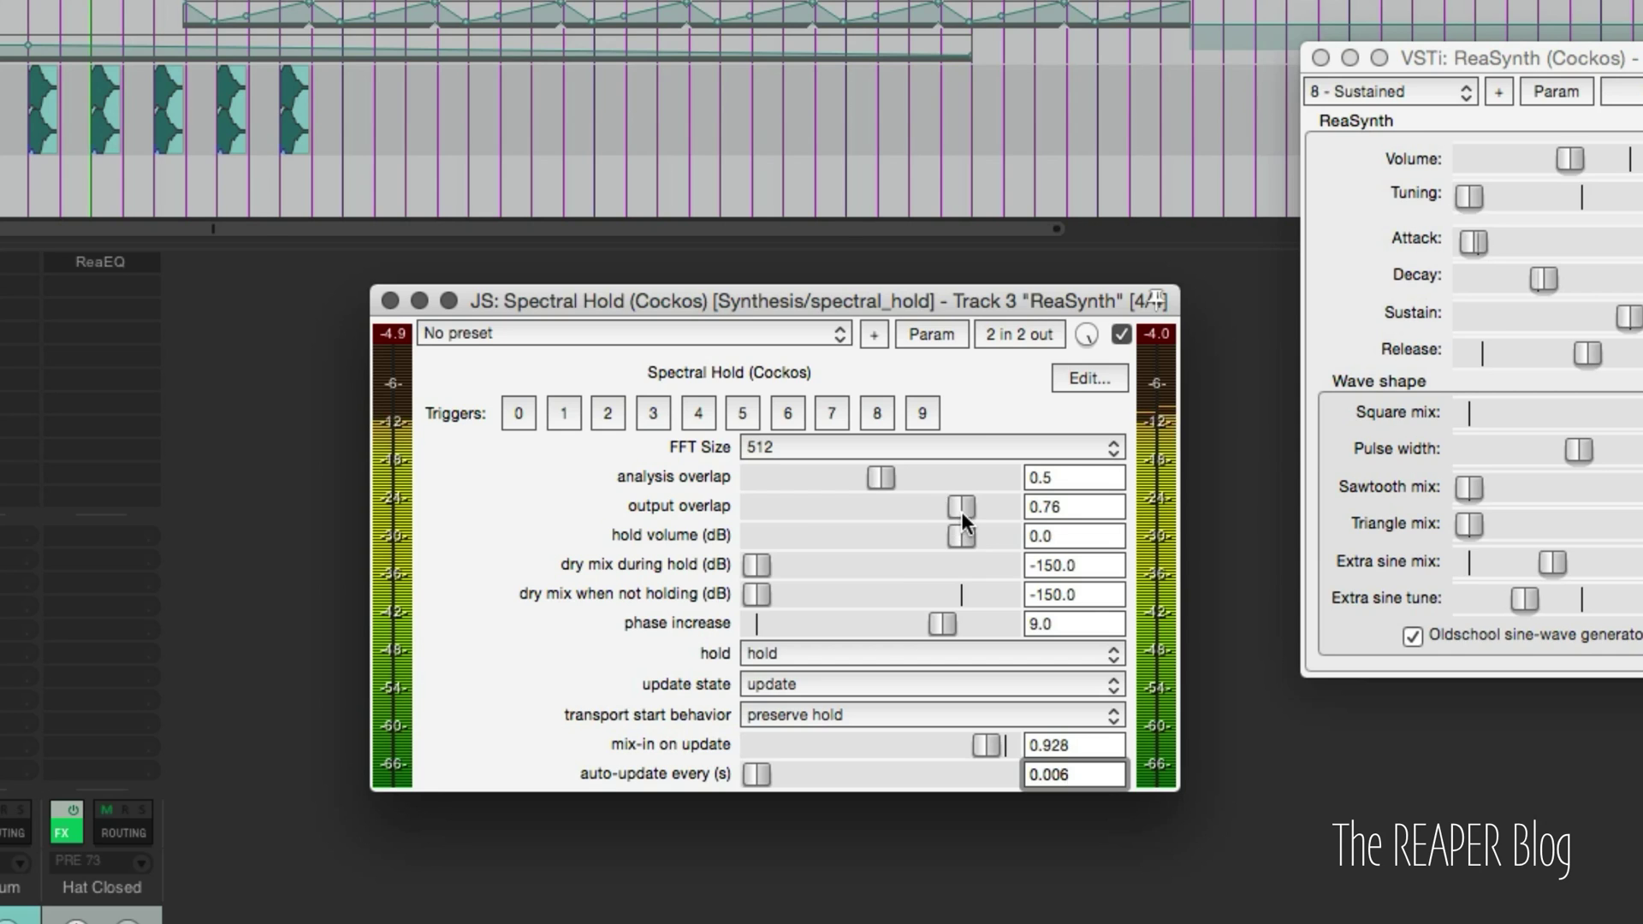
left_click_drag(962, 507, 923, 509)
left_click_drag(767, 506, 888, 507)
left_click_drag(942, 623, 1001, 624)
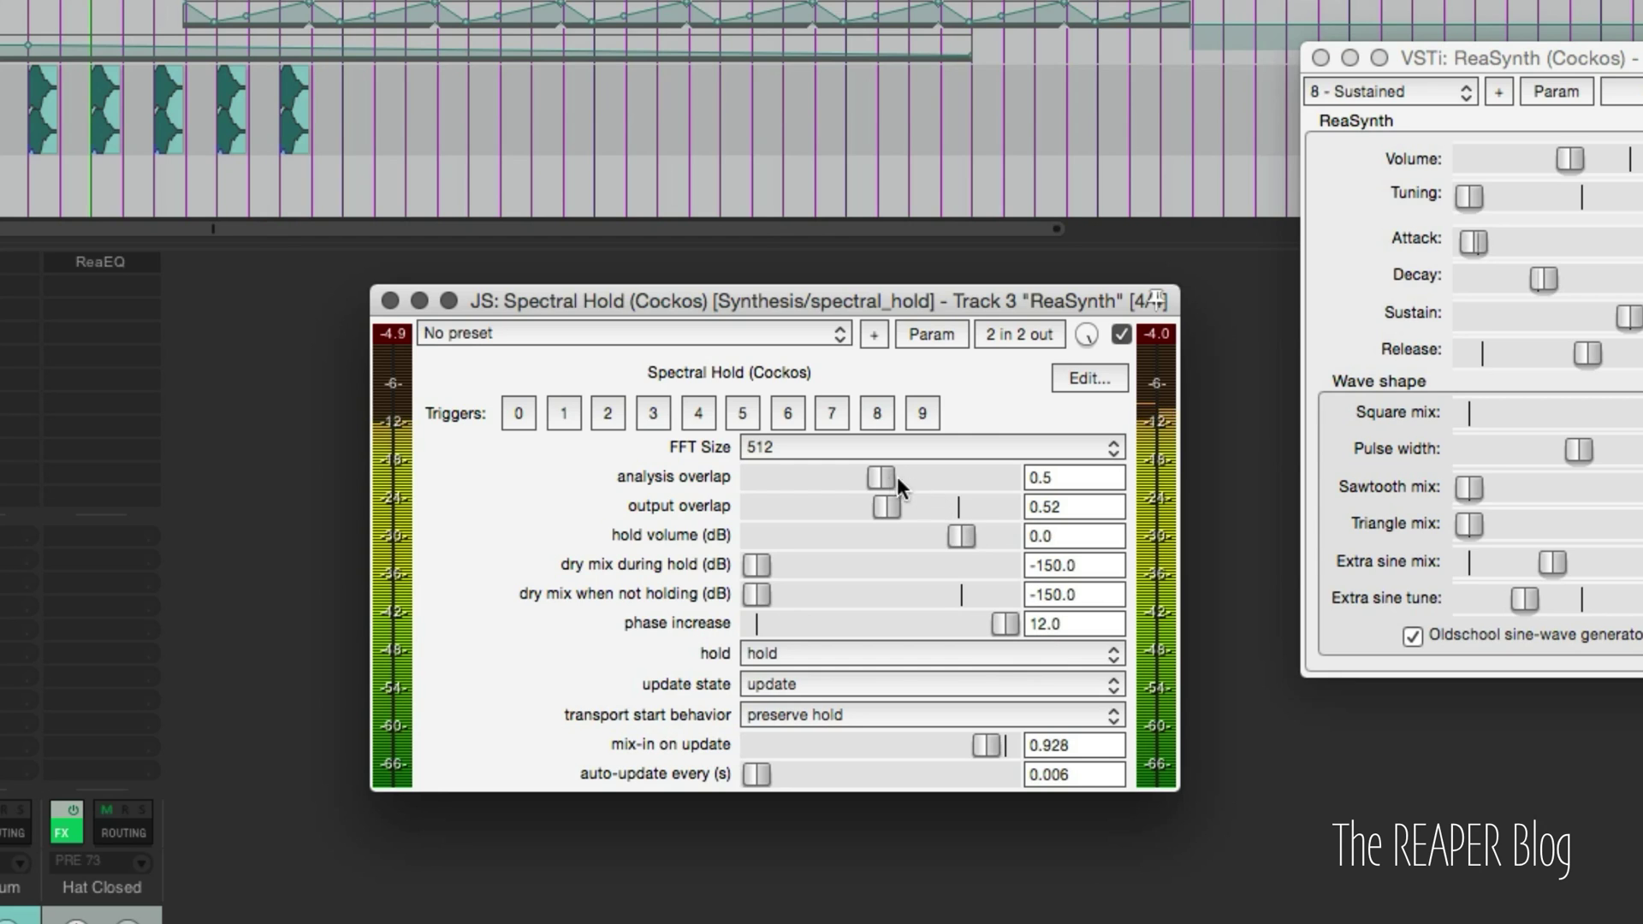
left_click_drag(896, 476, 1011, 479)
left_click_drag(769, 505, 1048, 506)
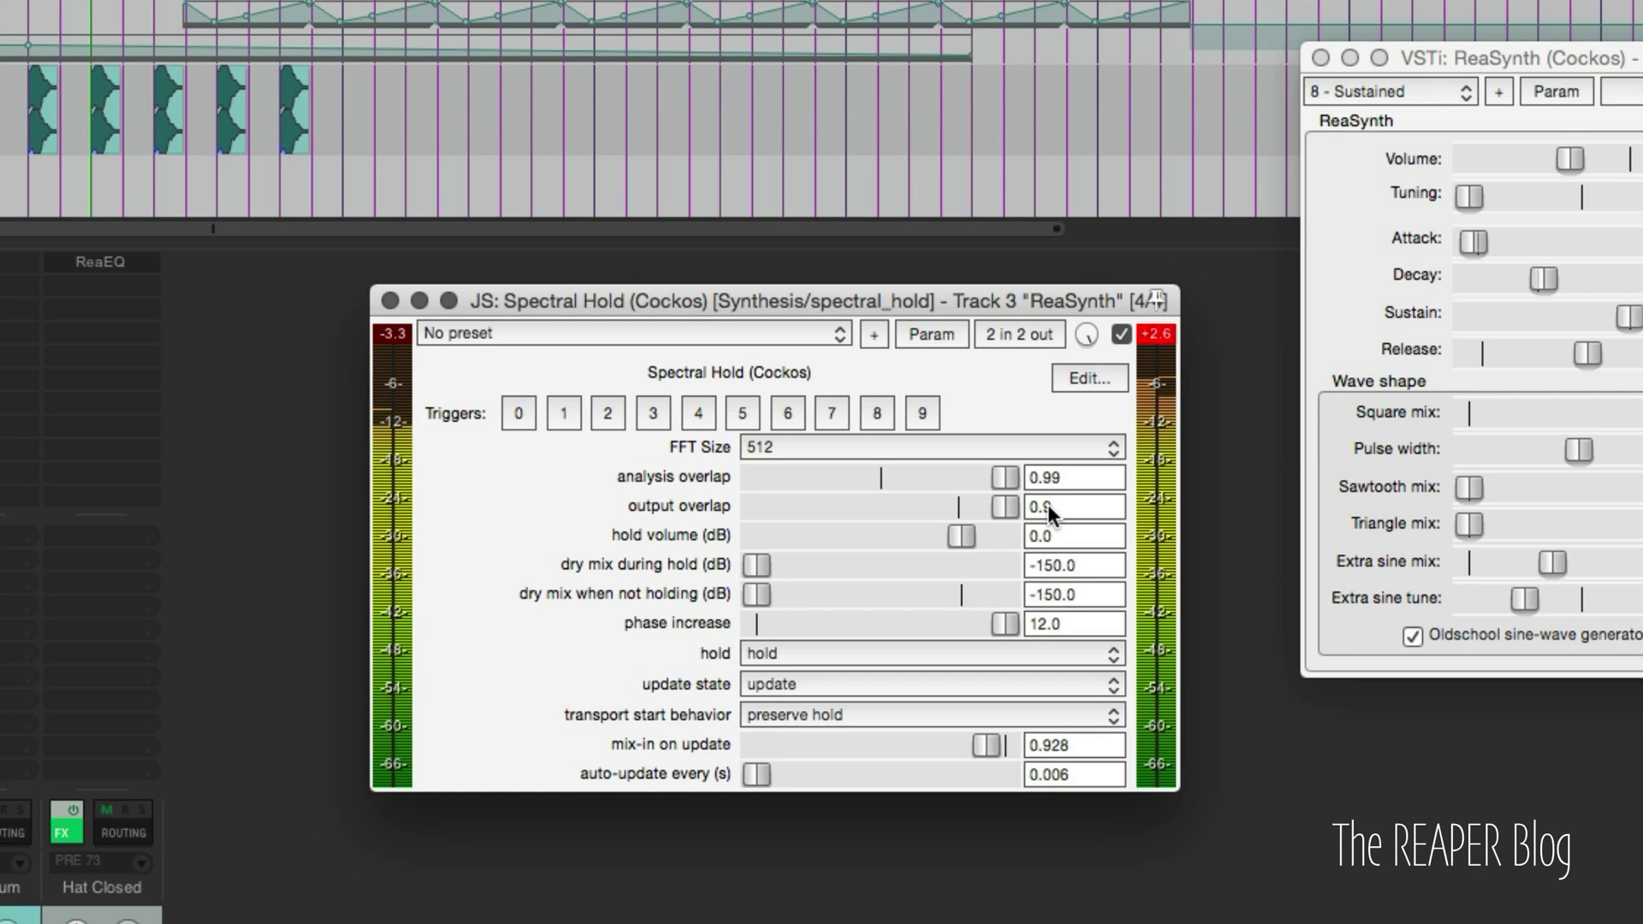
Set phase increase 9.5, mix-in 0.986, analysis overlap 0.01 and output overlap 0.1
left_click_drag(997, 621, 981, 507)
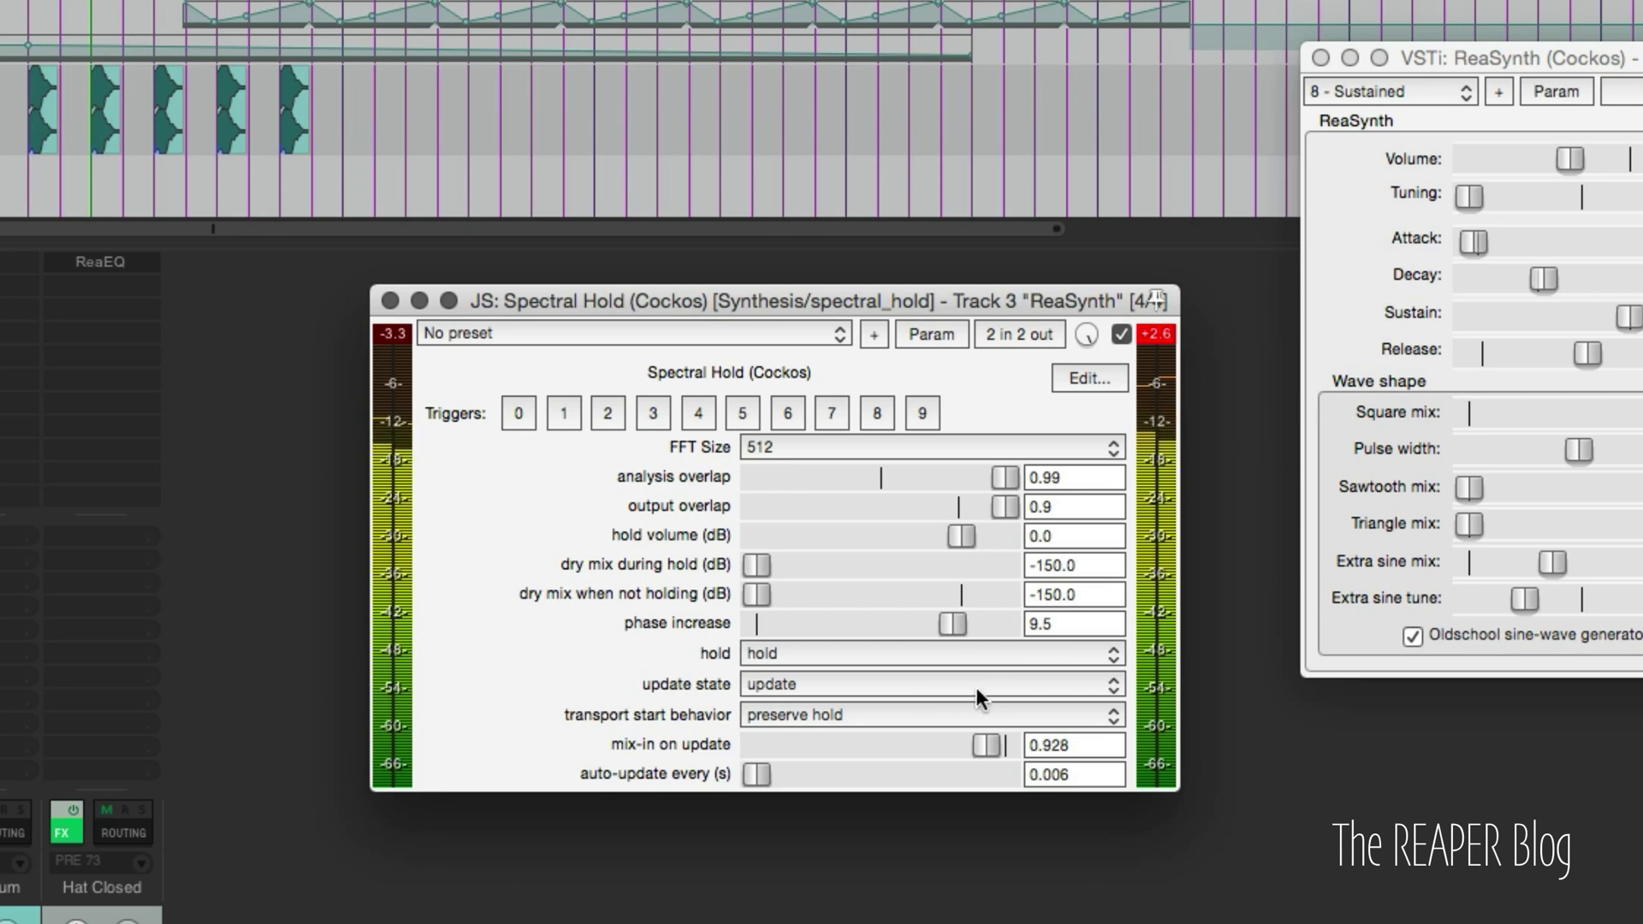
mouse_move(976, 745)
left_mouse_down()
mouse_move(1024, 743)
mouse_move(994, 745)
left_mouse_up()
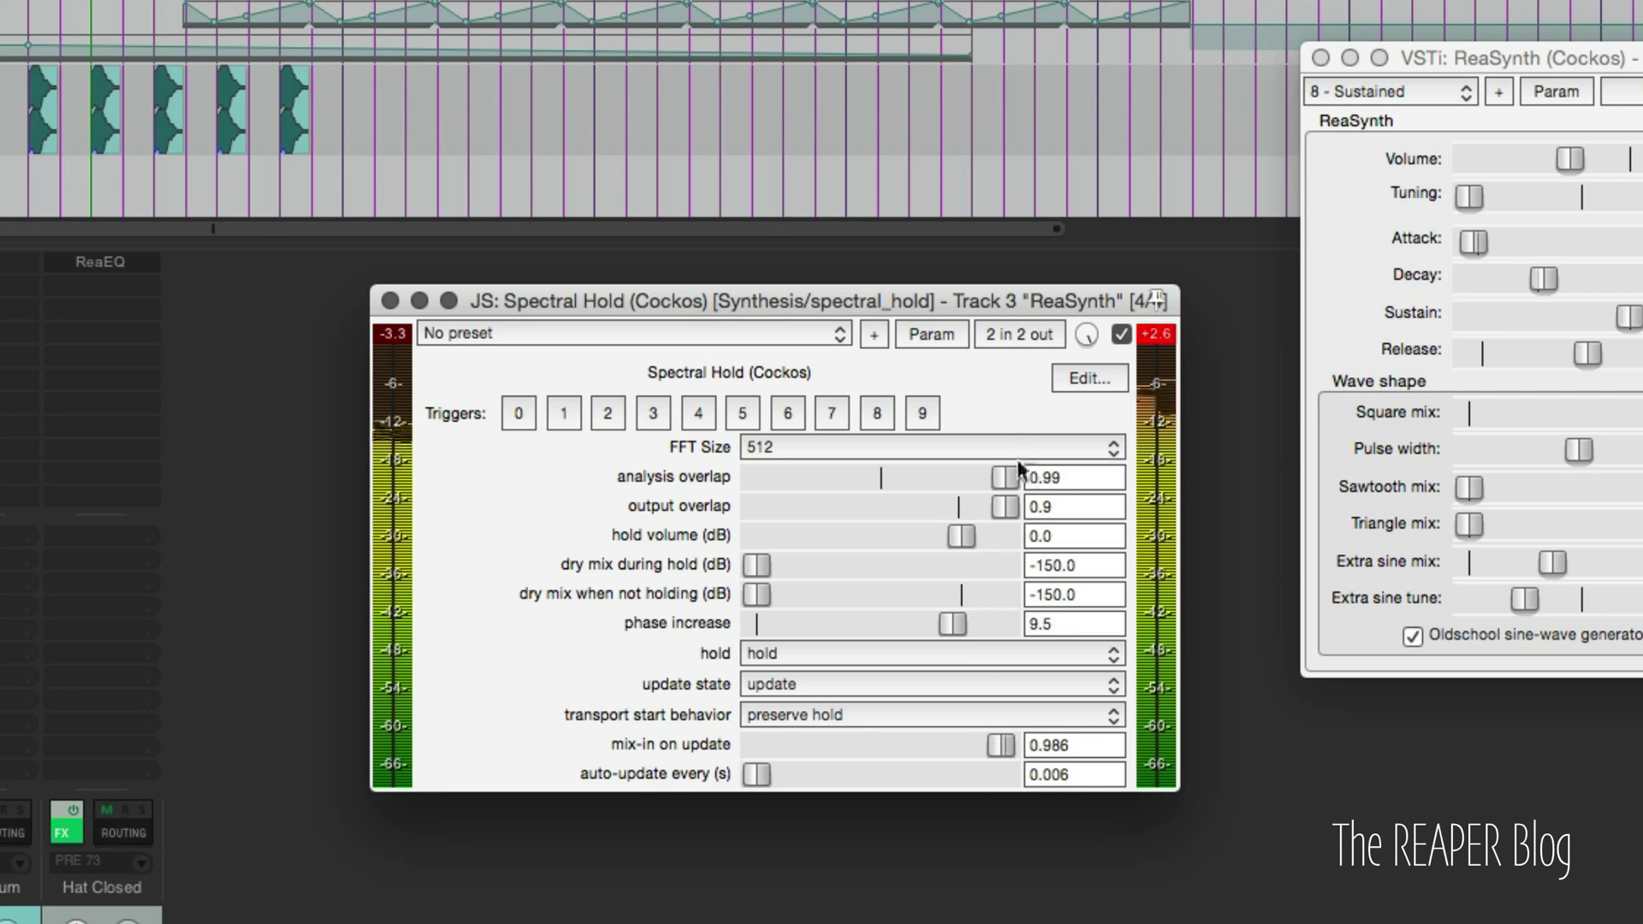
left_click_drag(1005, 477, 764, 476)
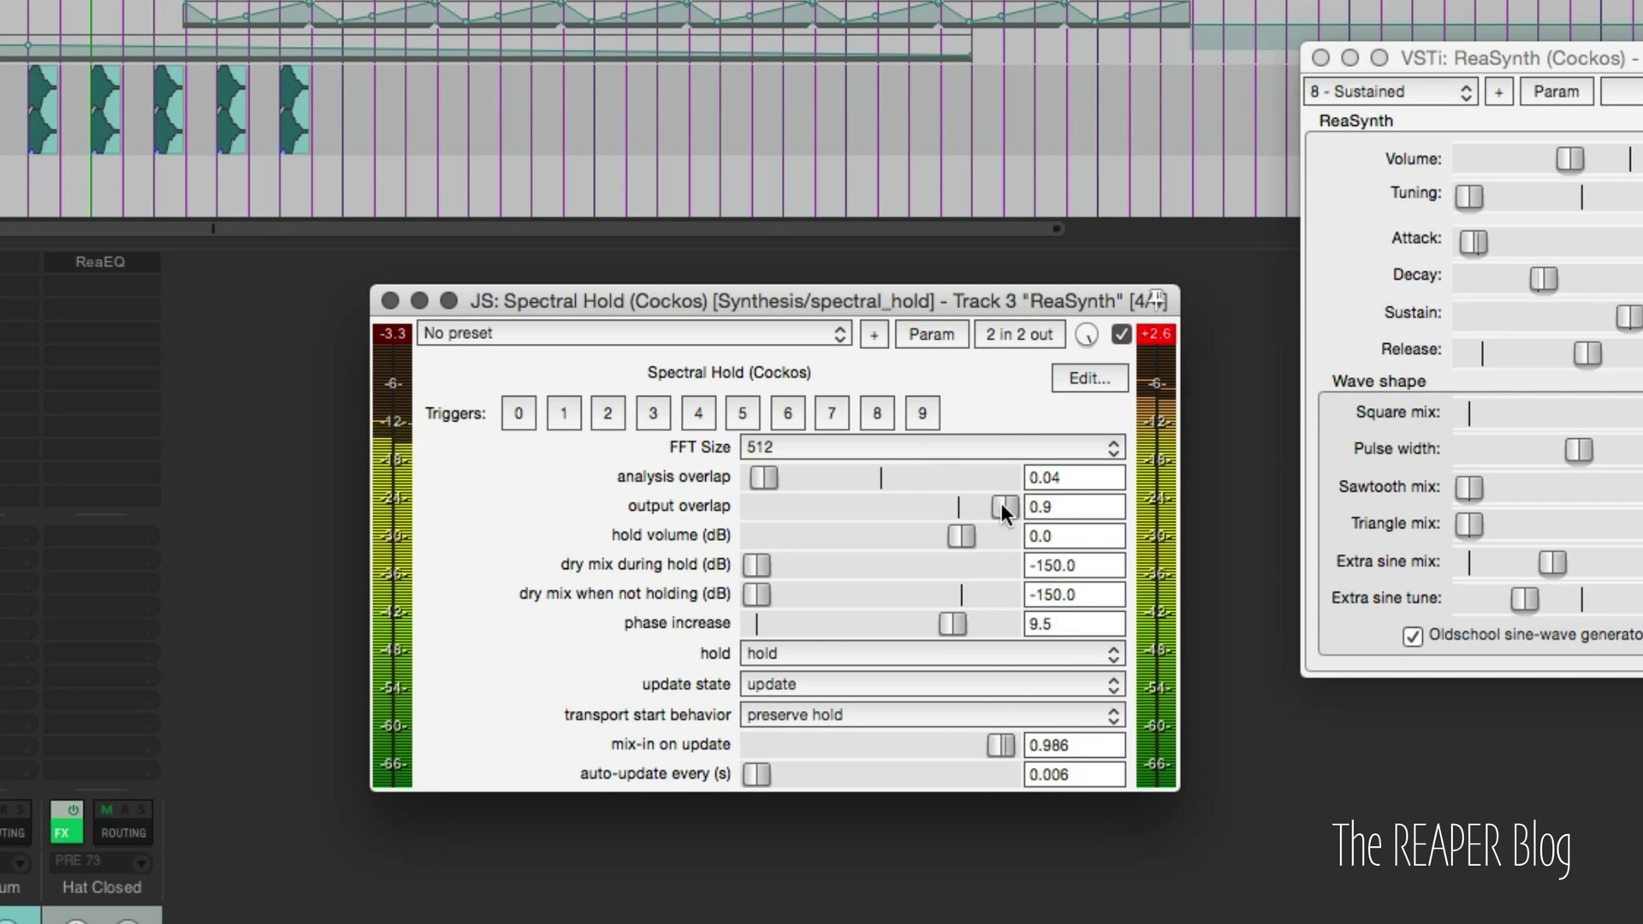
left_click_drag(1000, 502, 753, 480)
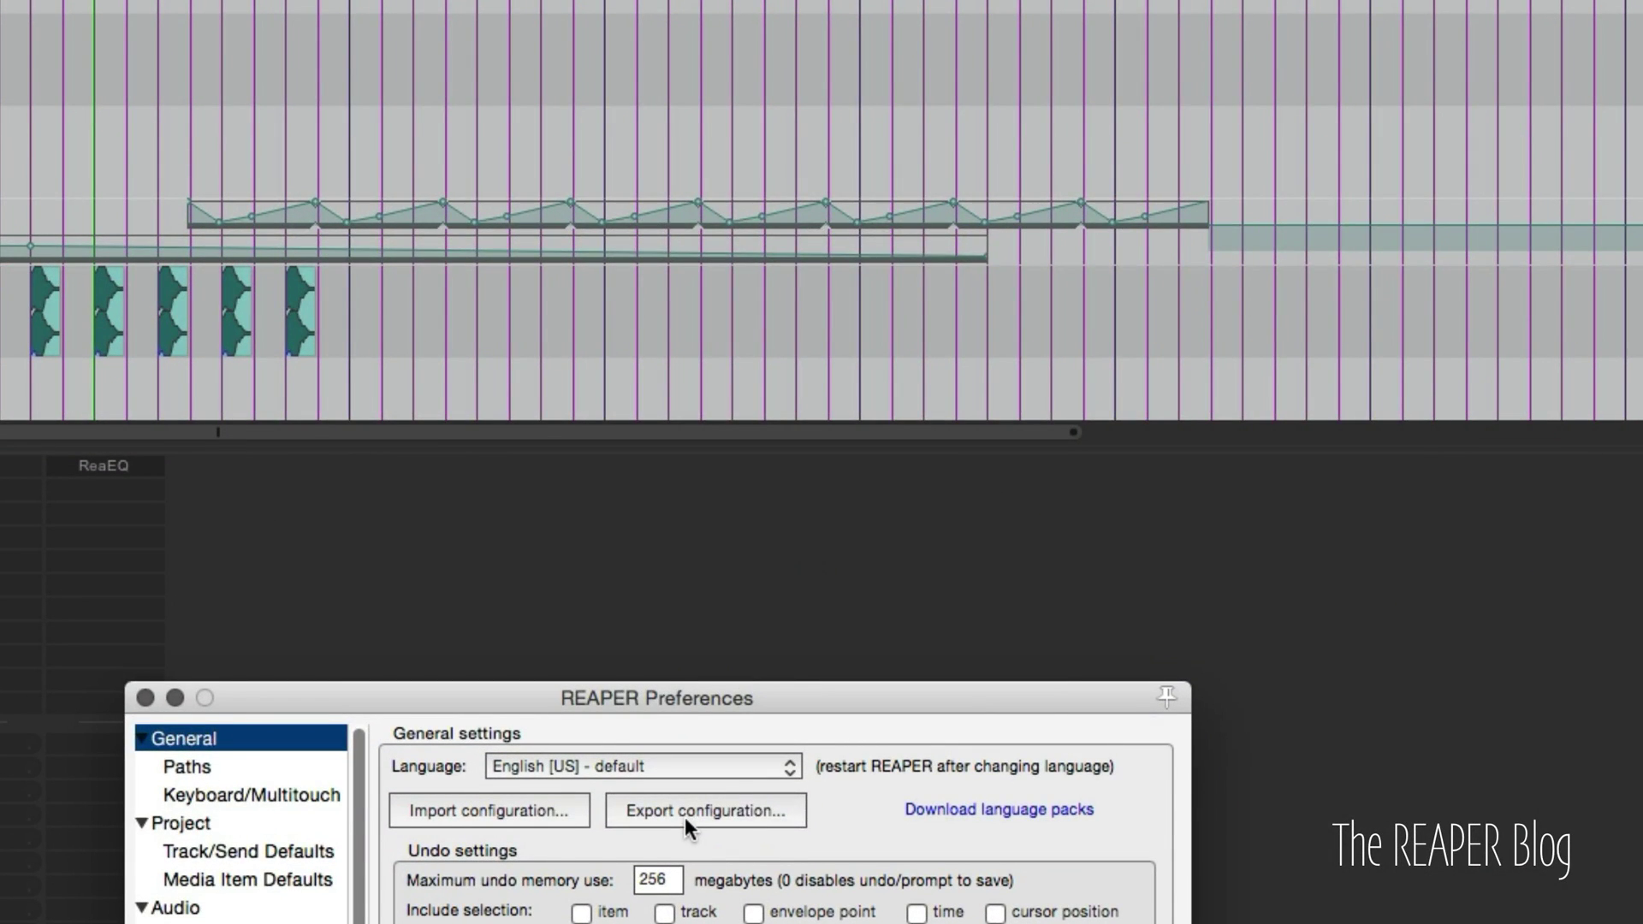
In the configuration export list, highlight Media Explorer Databases, Web Interface Pages, Automation Items, MIDI Note Names
left_click(685, 813)
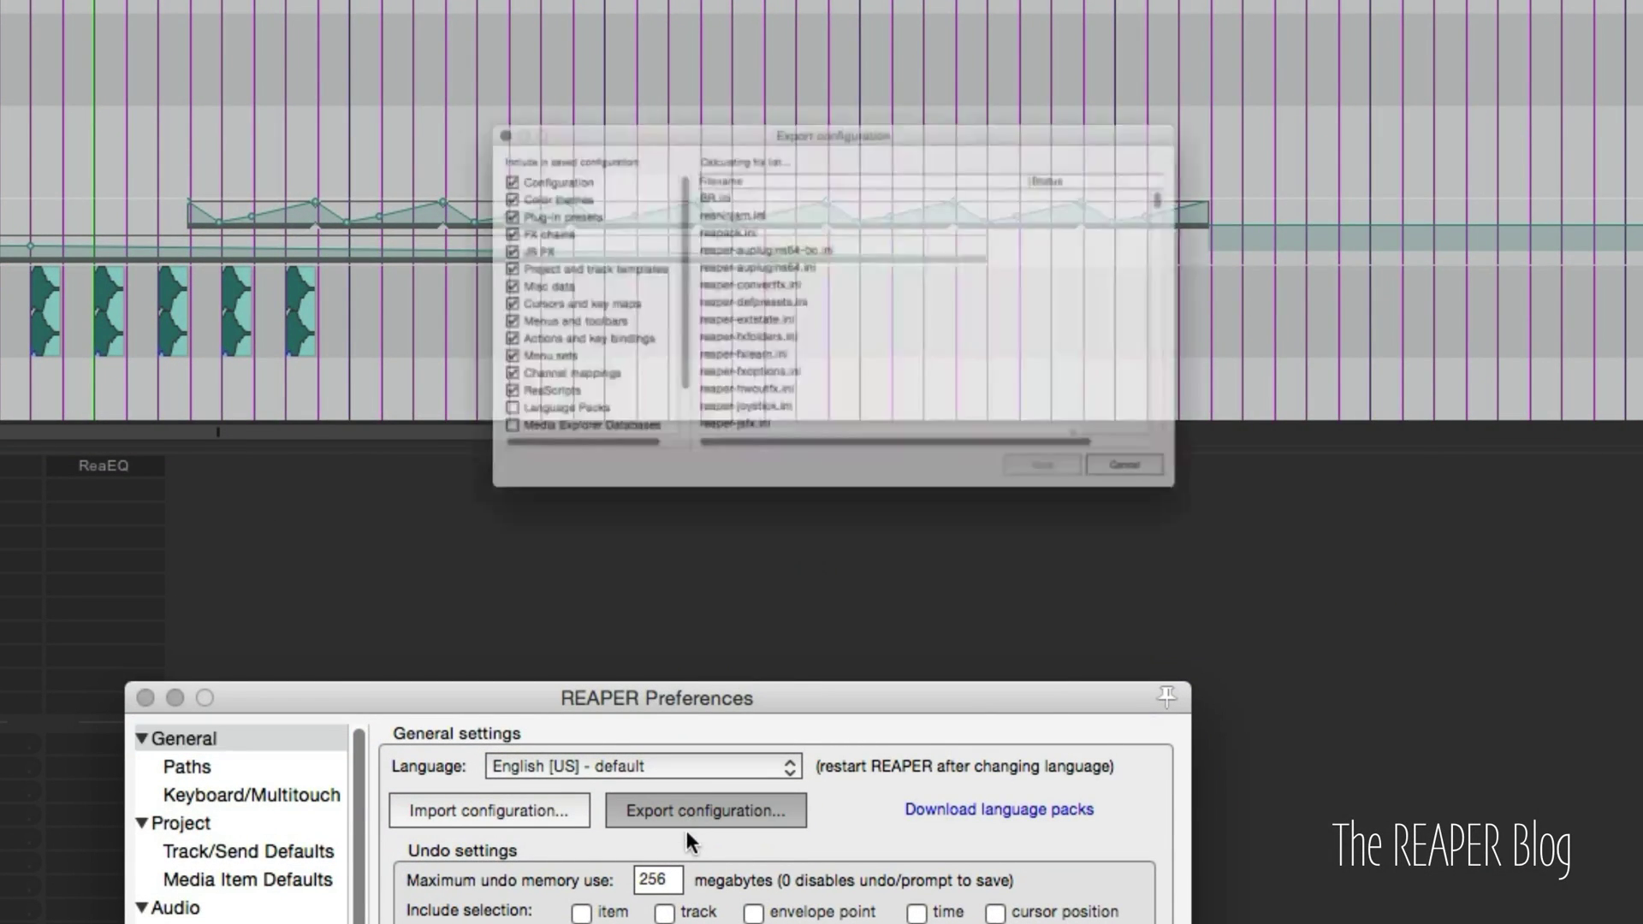
scroll(578, 456, "down", 3)
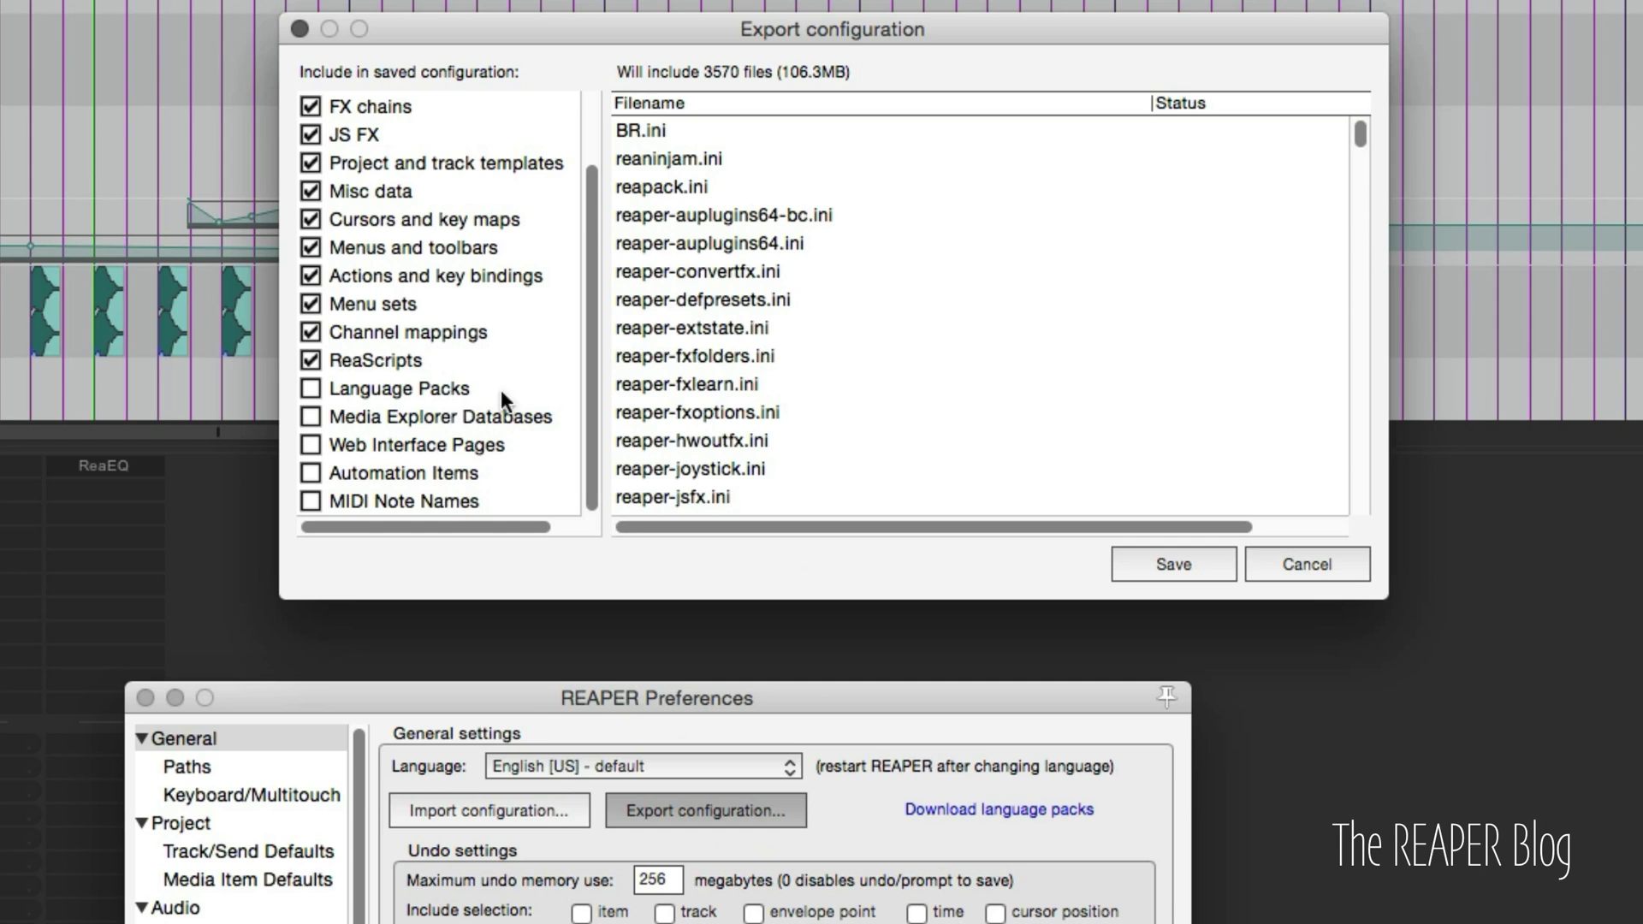
left_click(476, 418)
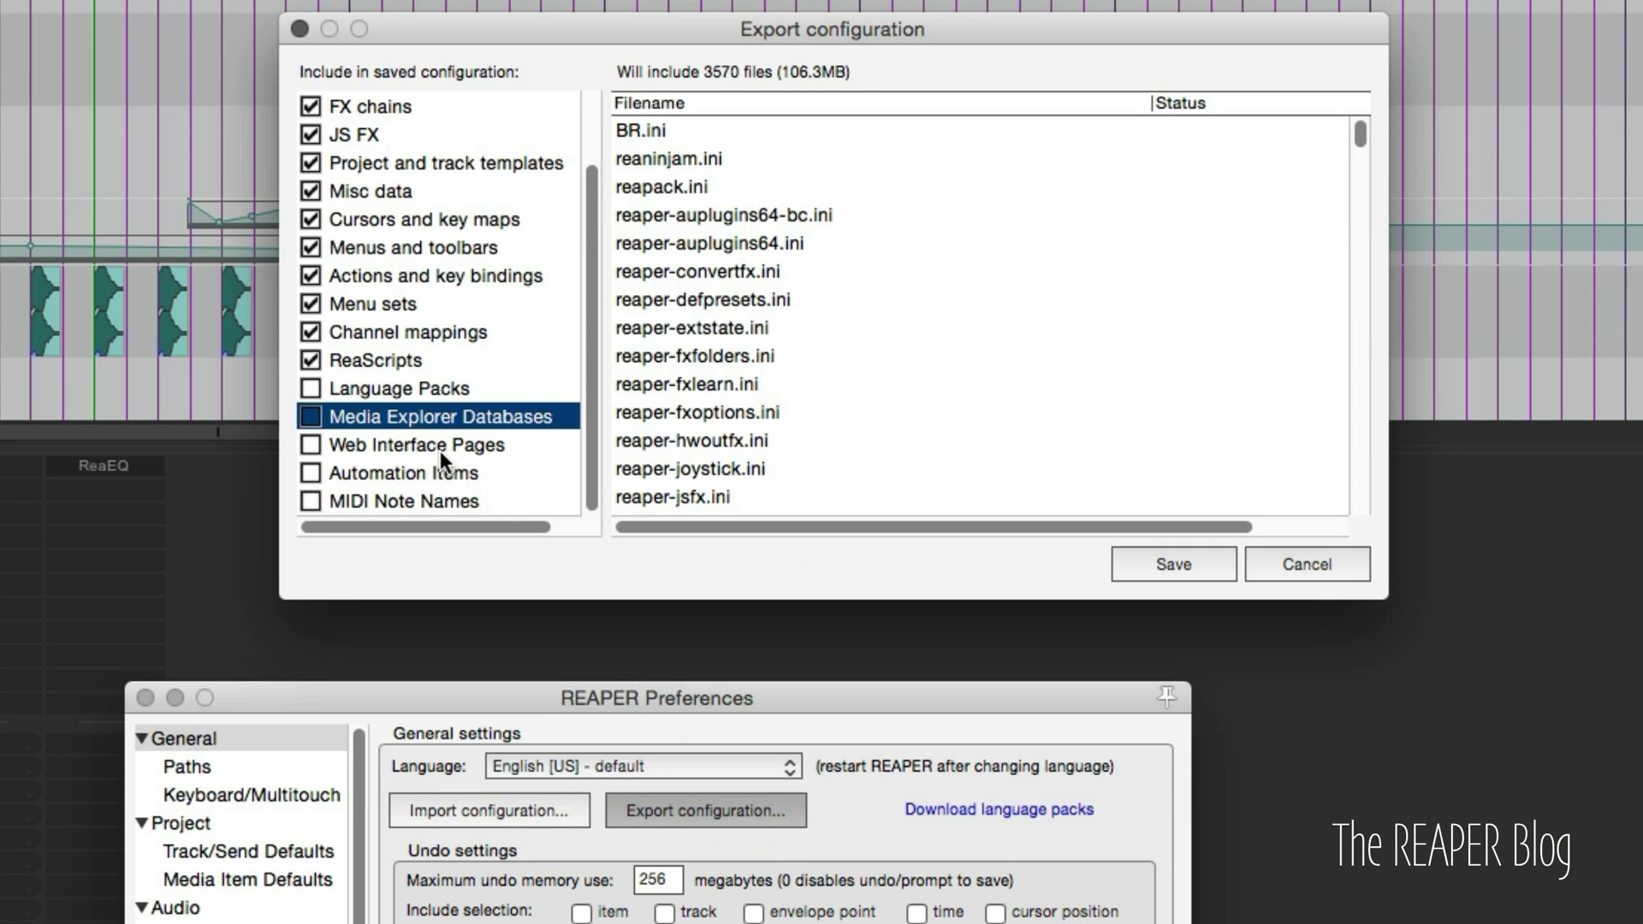
left_click(442, 448)
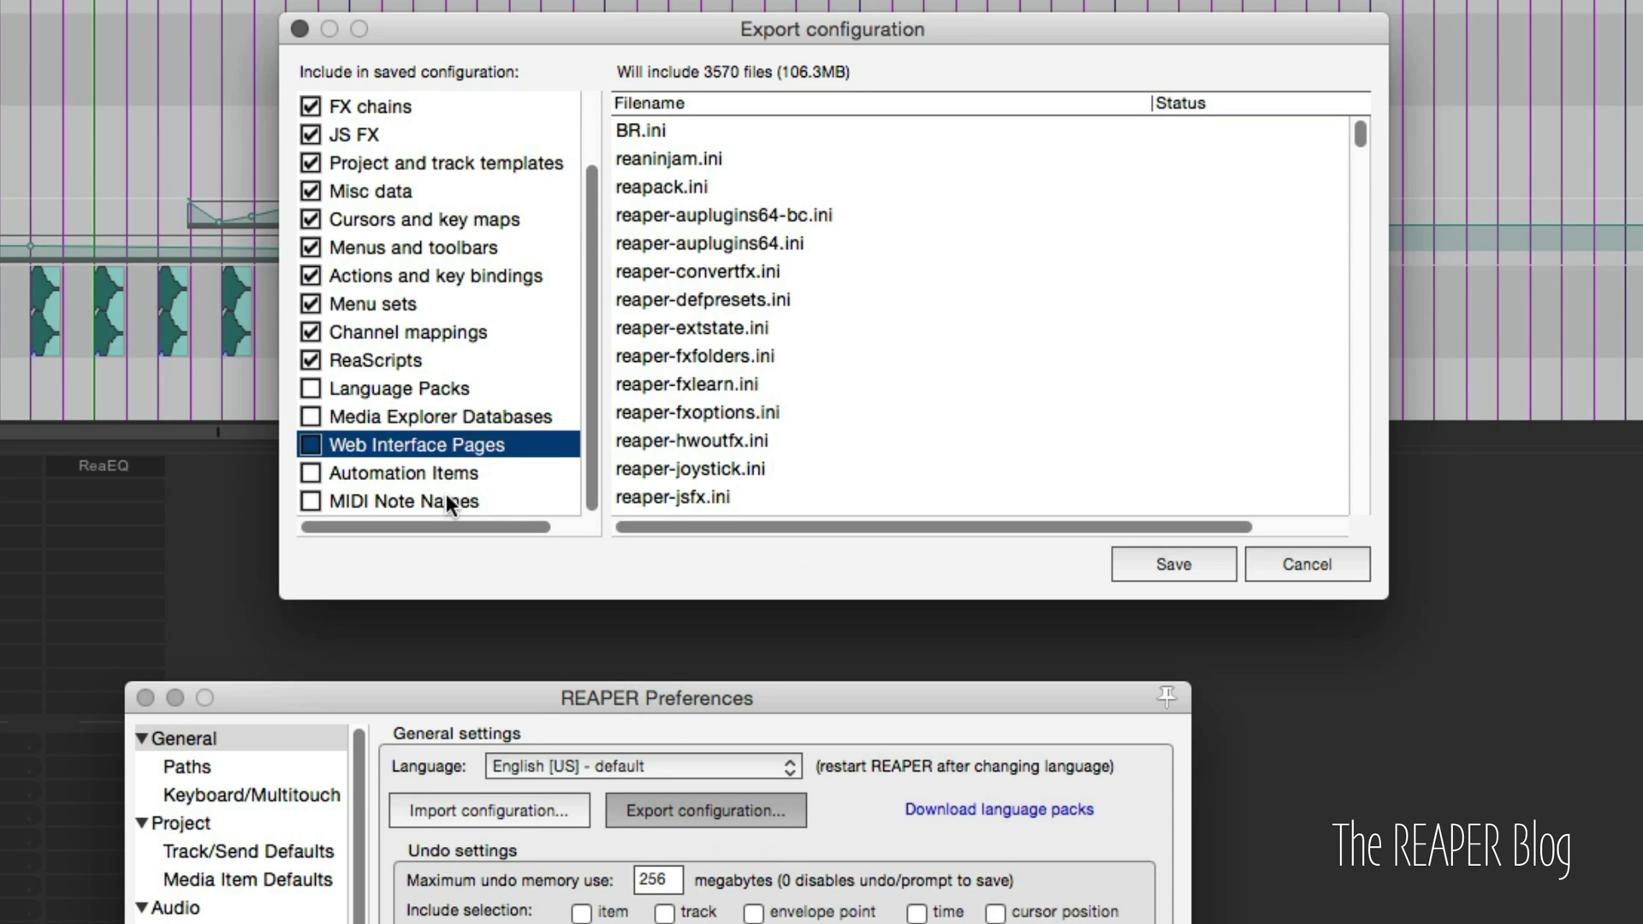
left_click(445, 483)
scroll(450, 504, "down", 1)
scroll(452, 513, "up", 1)
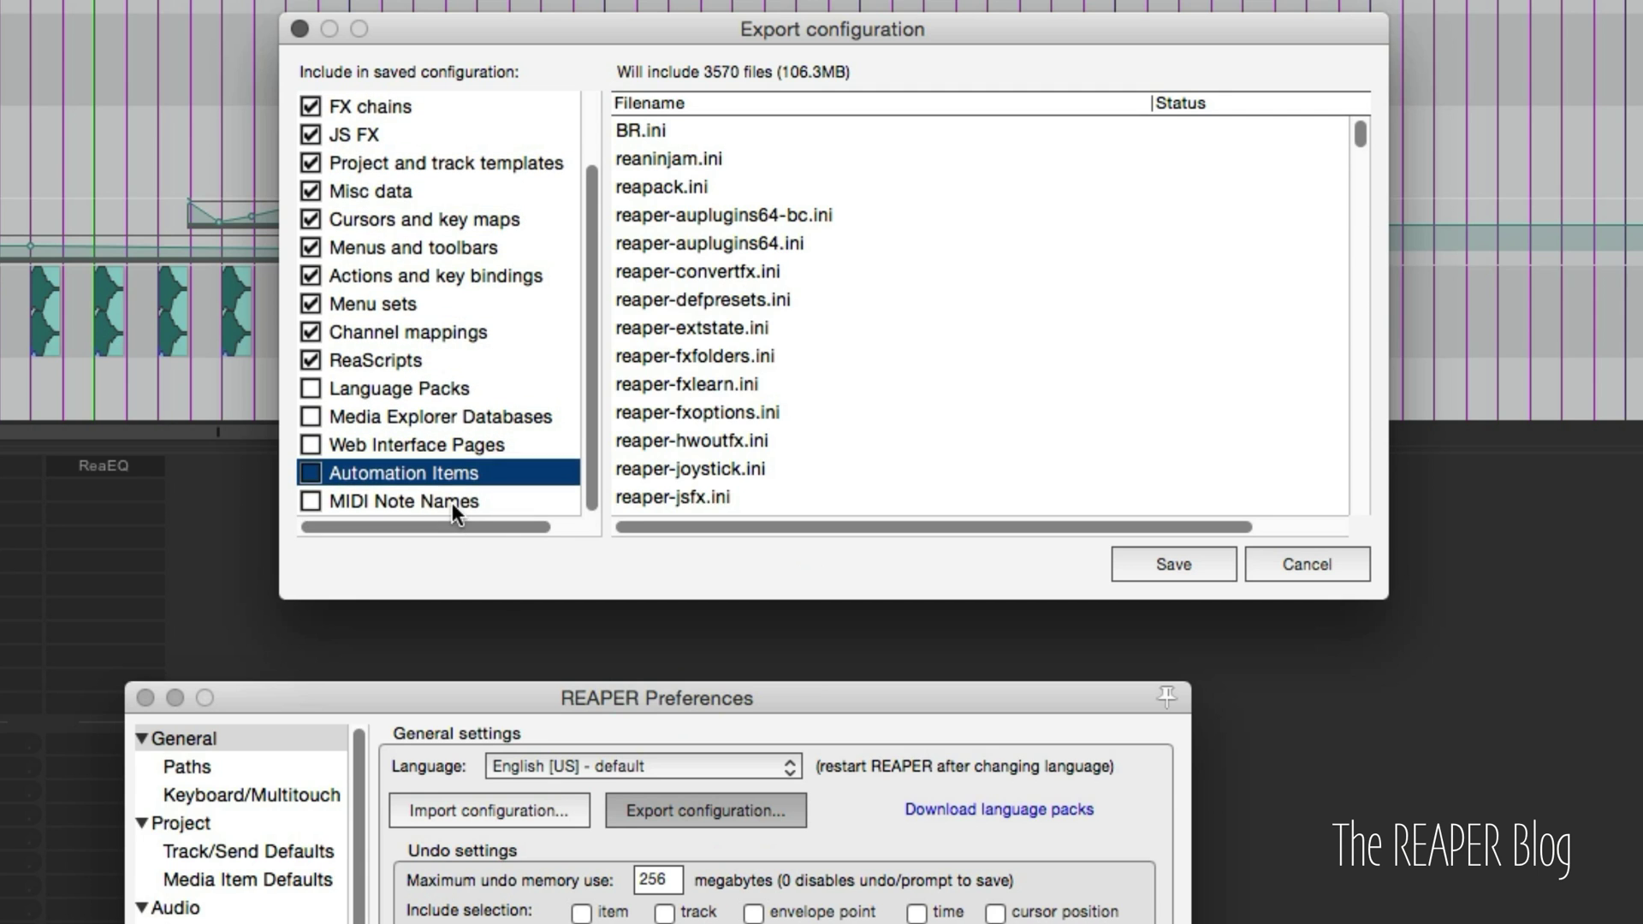
left_click(452, 502)
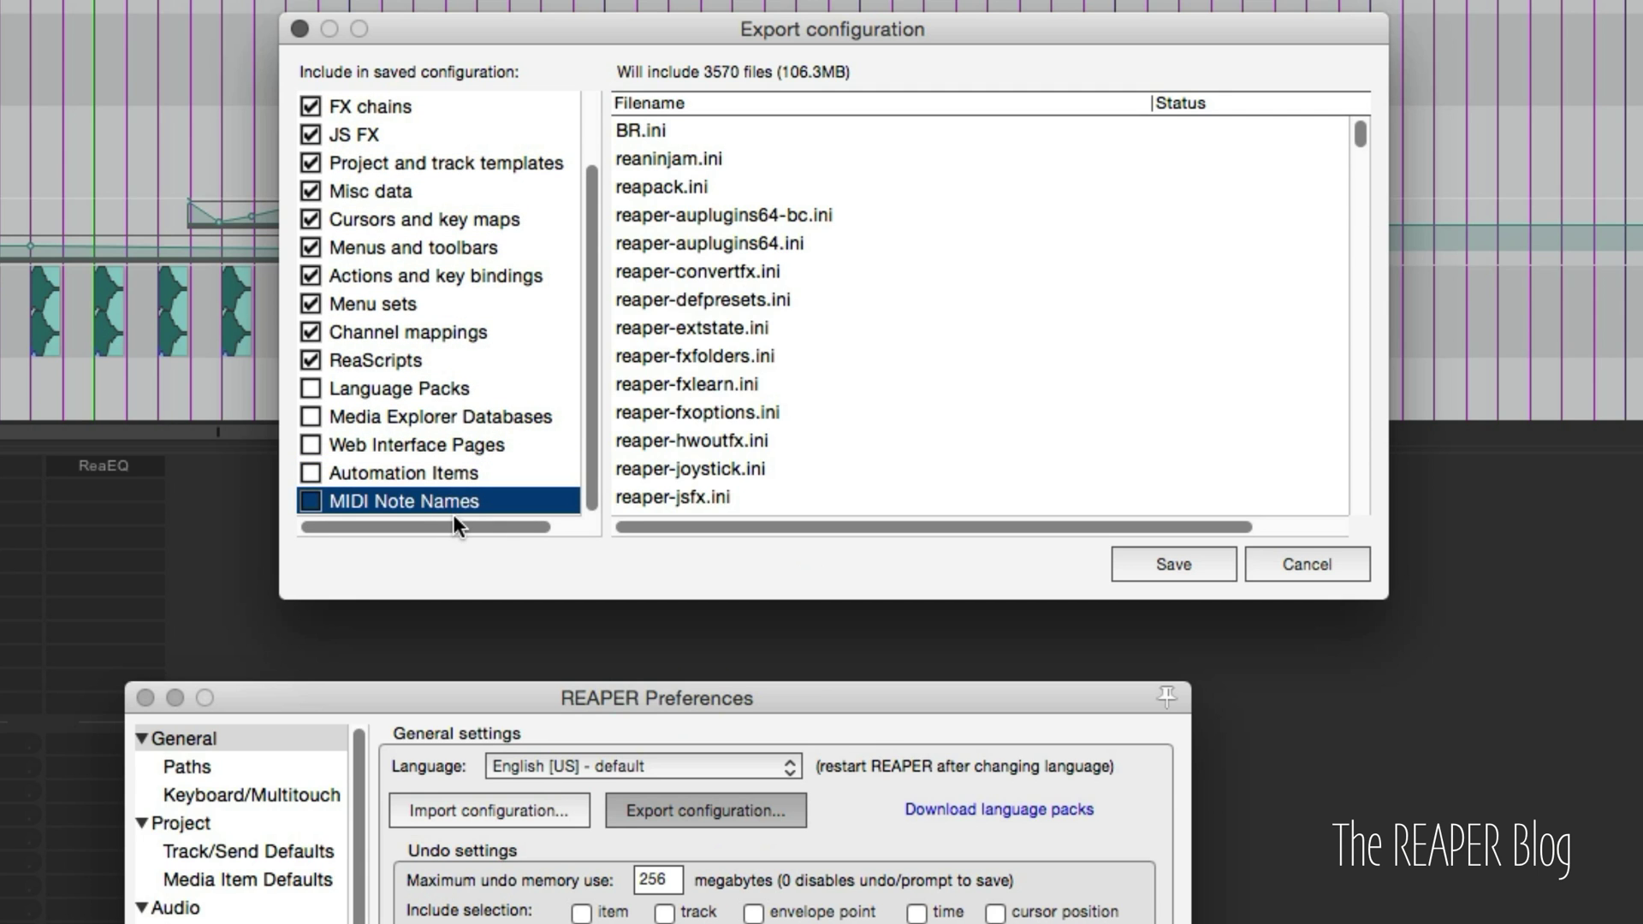
Tick those four categories for inclusion and save the configuration export
left_click(311, 417)
left_click(311, 445)
left_click(309, 473)
left_click(311, 502)
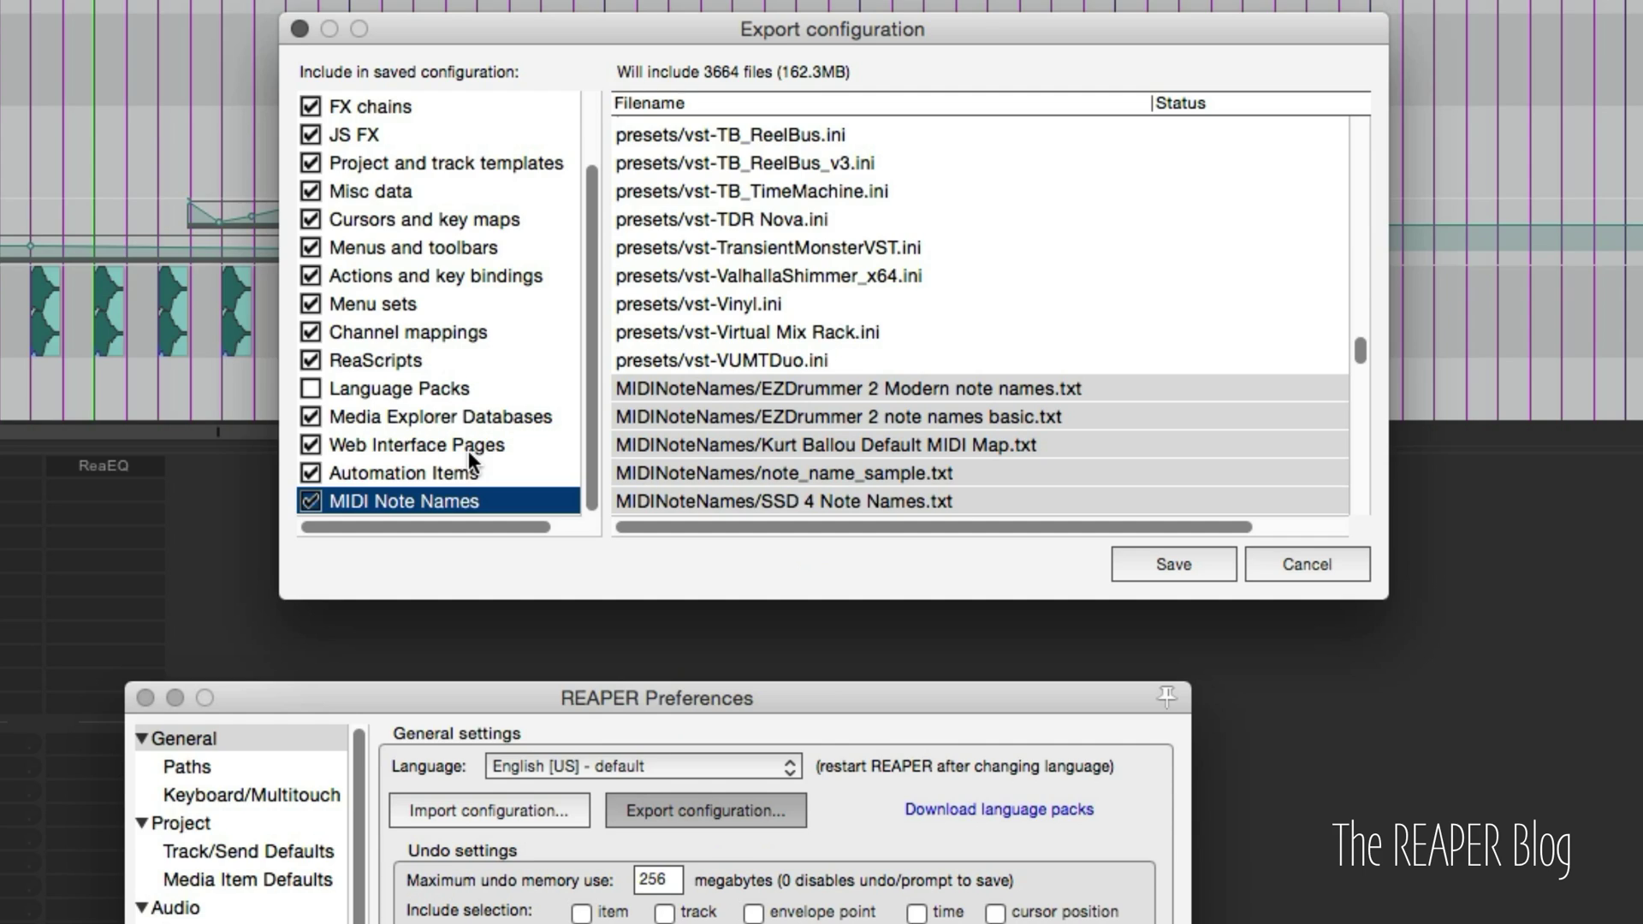
left_click(1189, 564)
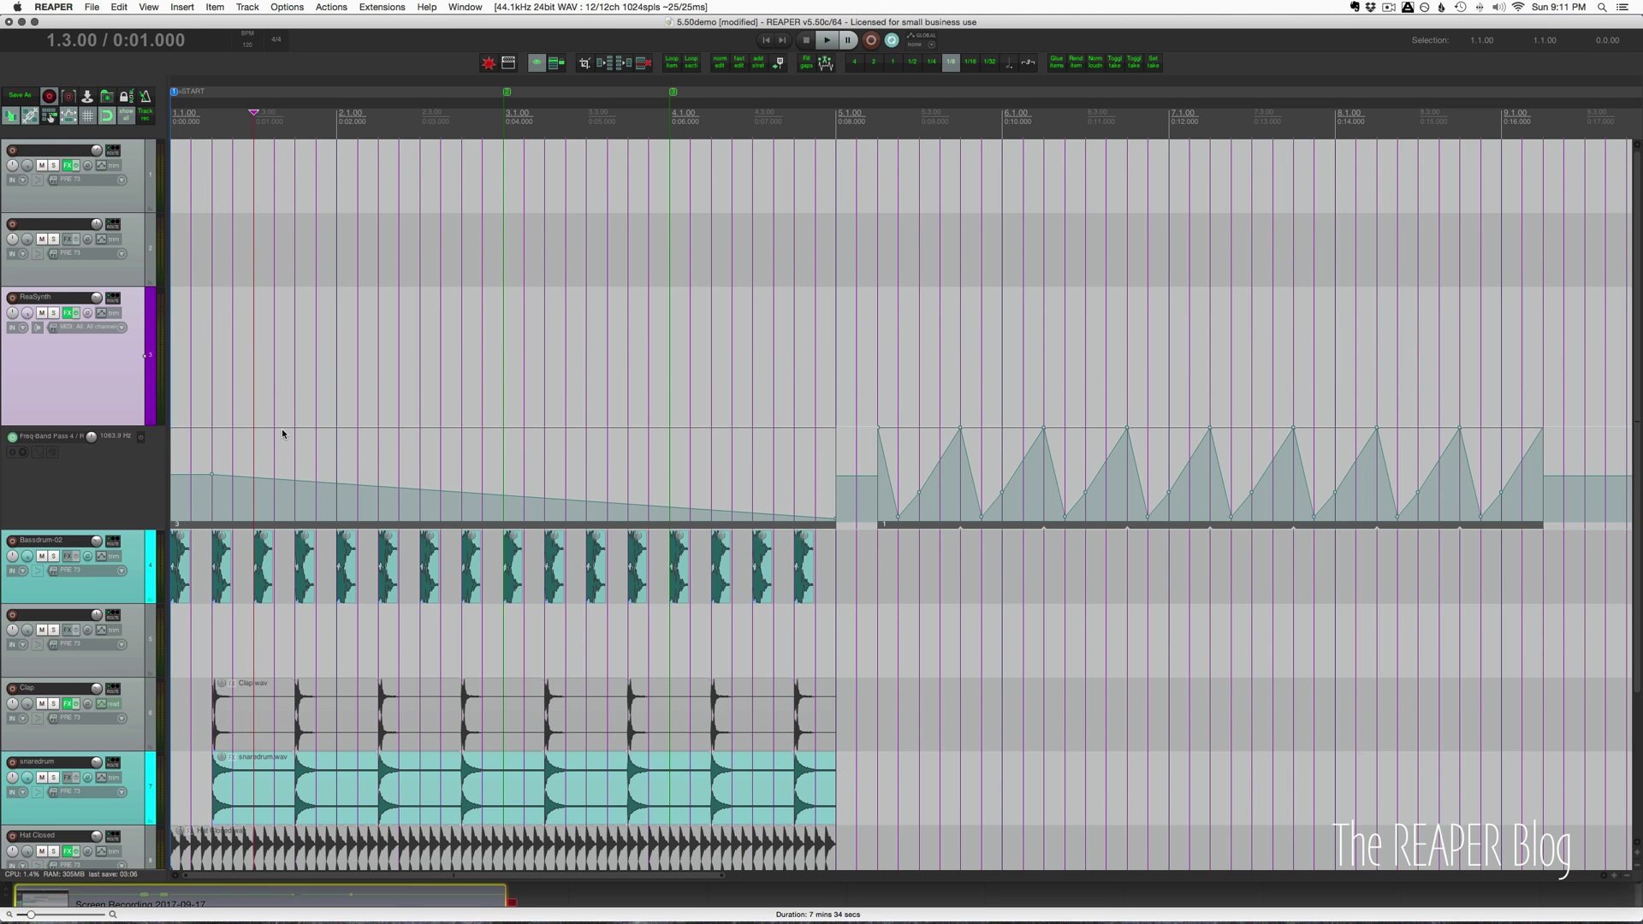
Drag the sawtooth item to bar 1 over the ramp, then make the Freq-Band lane taller
scroll(282, 433, "down", 1)
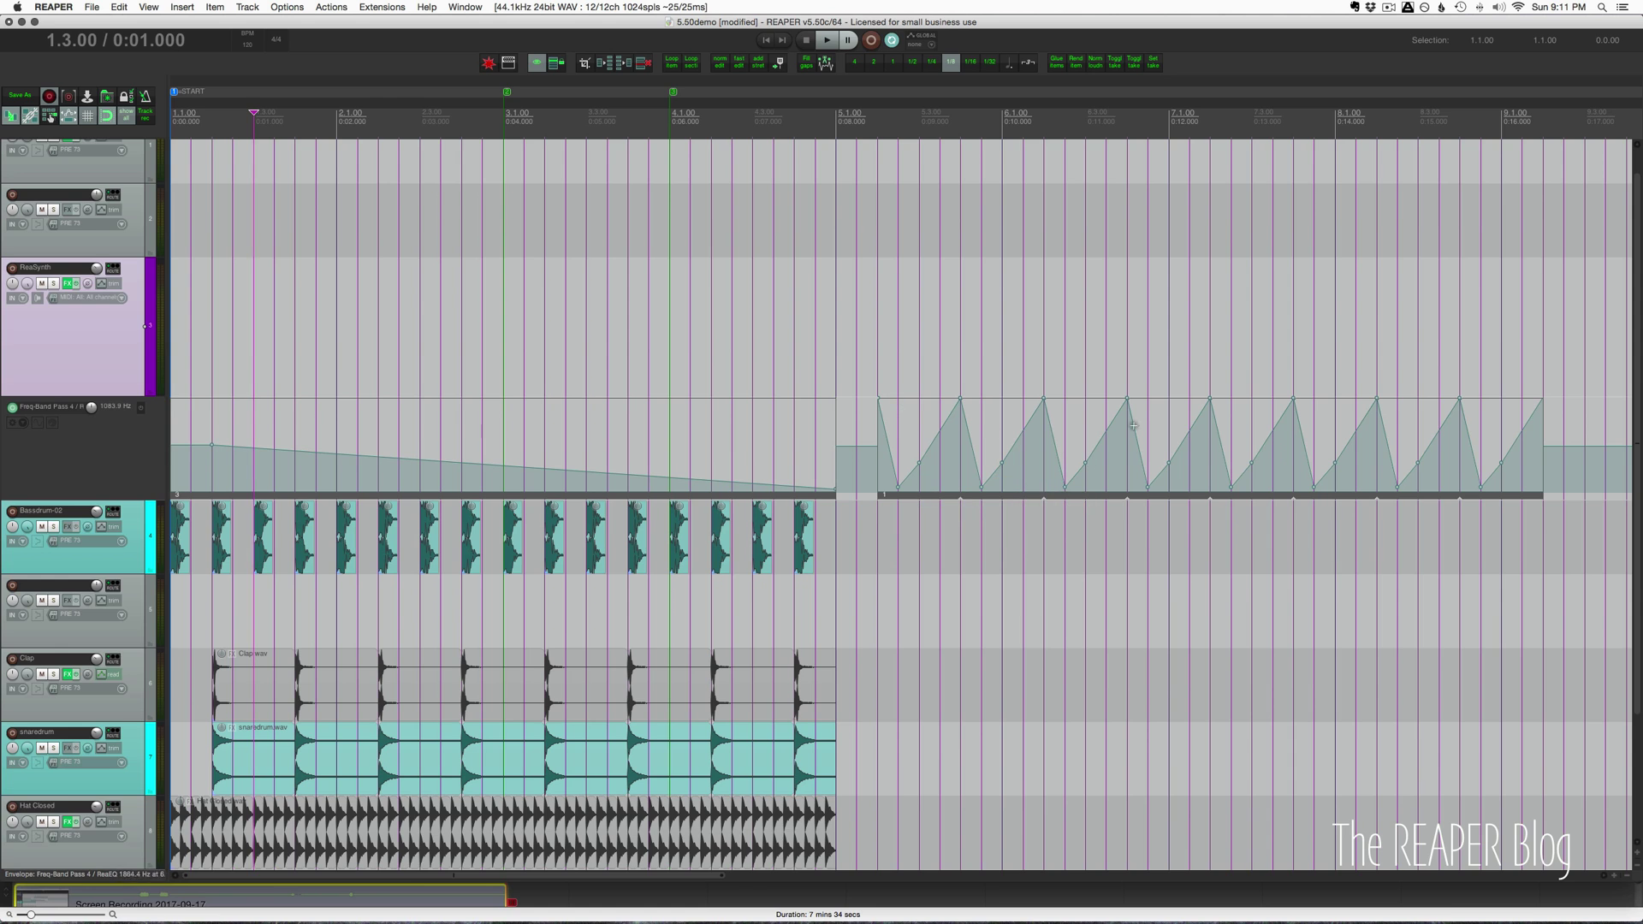
left_click(901, 495)
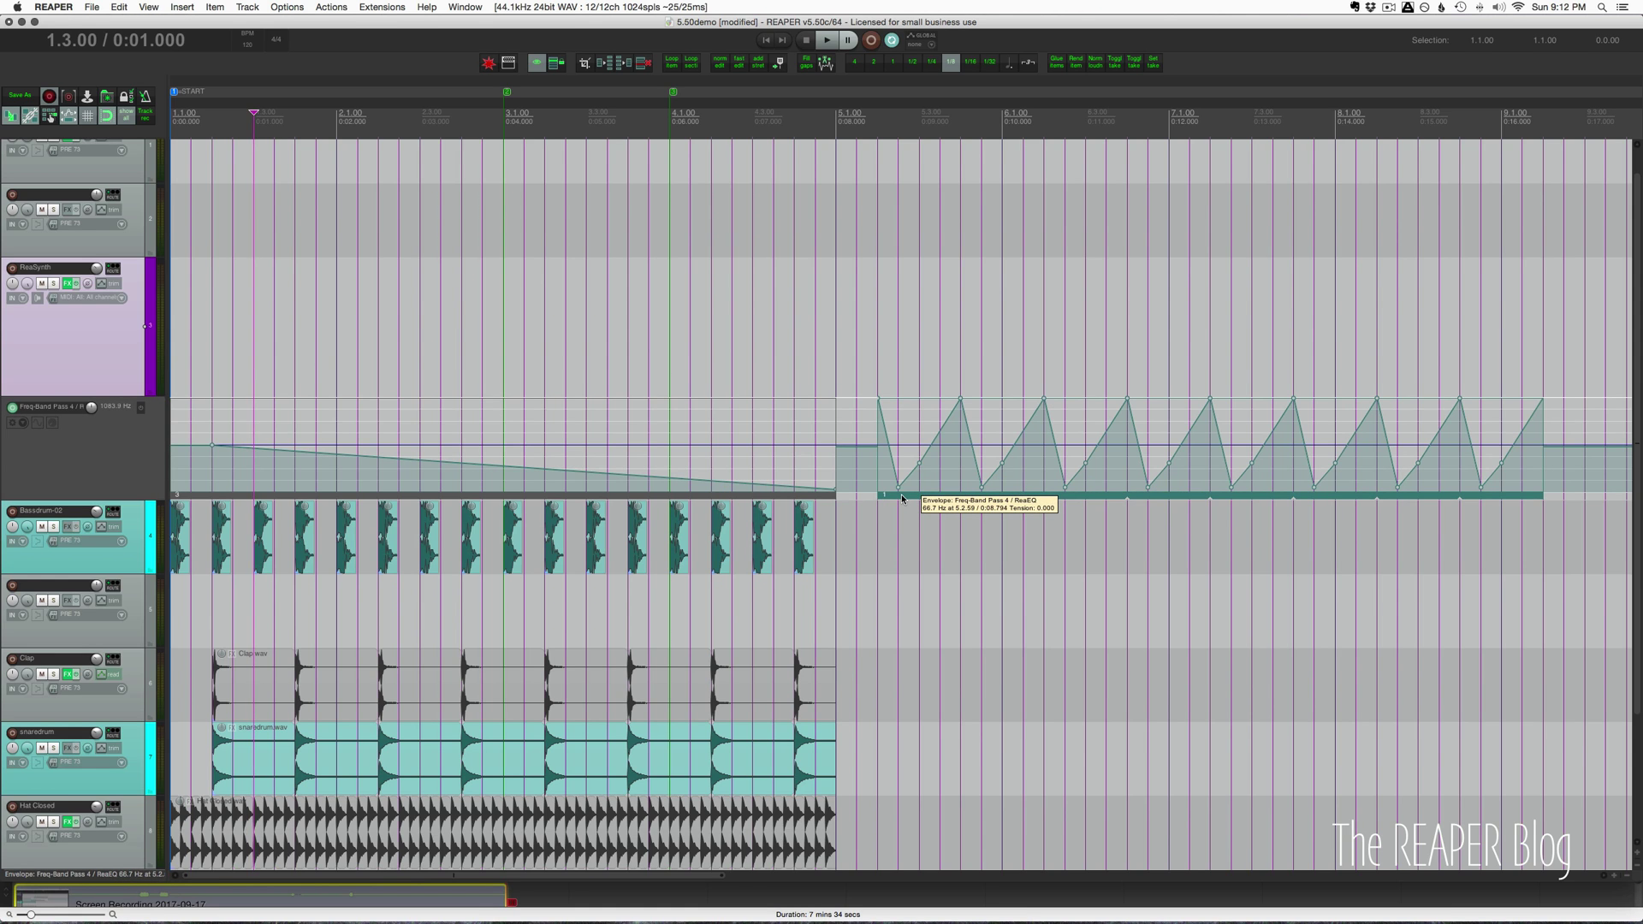
left_click_drag(901, 495, 257, 473)
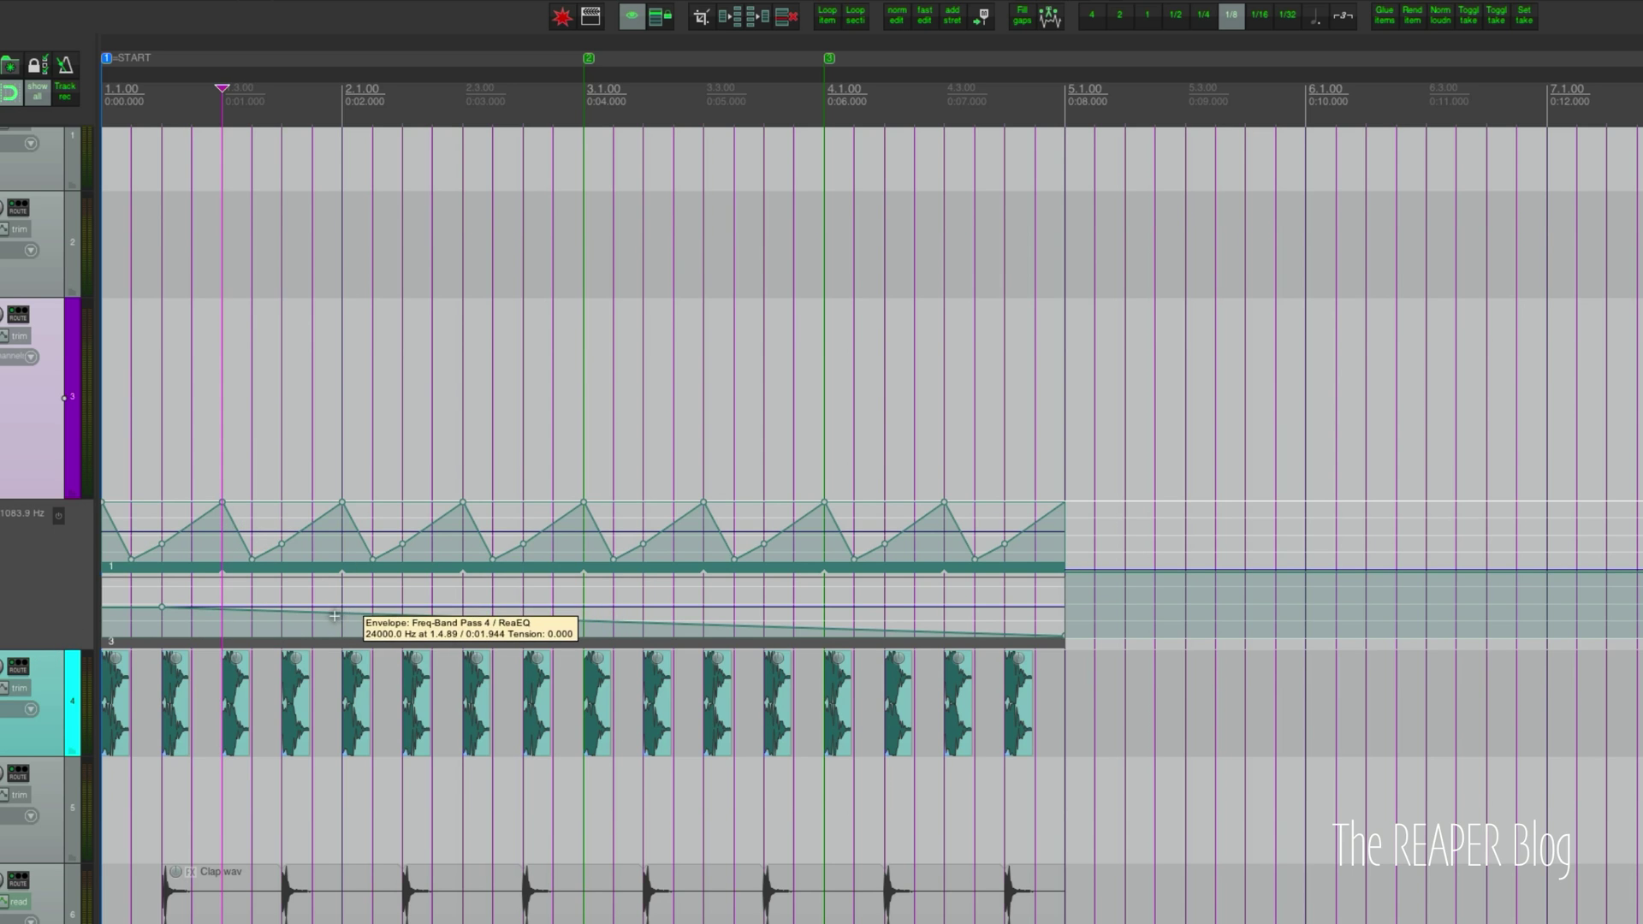
left_click_drag(55, 645, 46, 907)
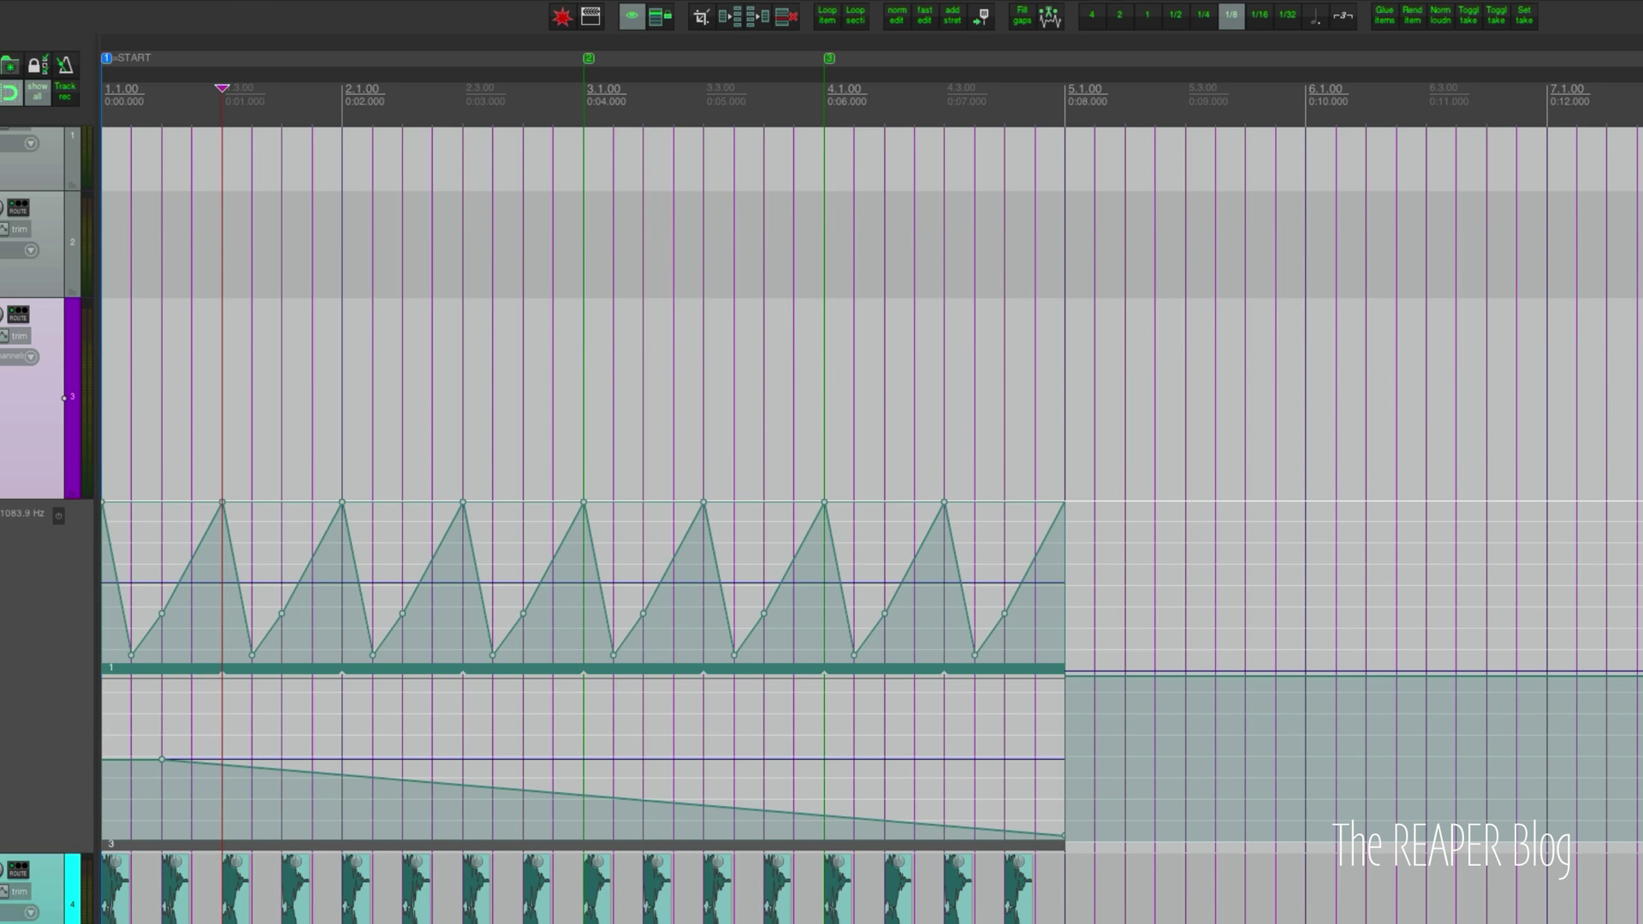
Open ReaSynth's ReaEQ, take it out of bypass, and move the sawtooth item past bar 5
right_click(3, 344)
left_click(34, 420)
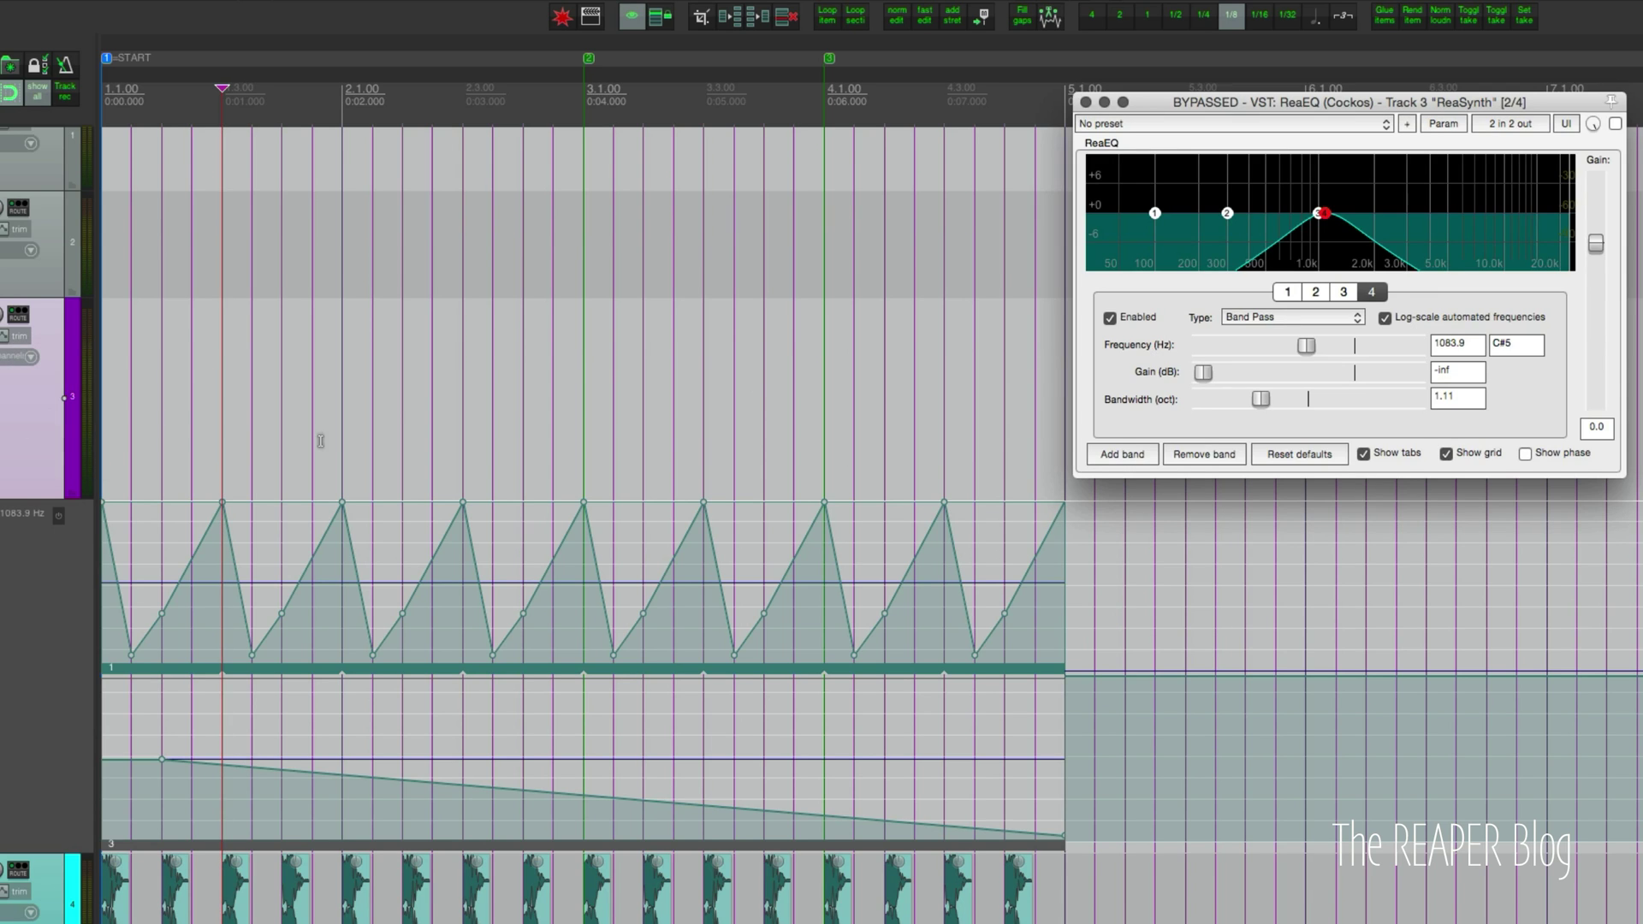
left_click(1616, 123)
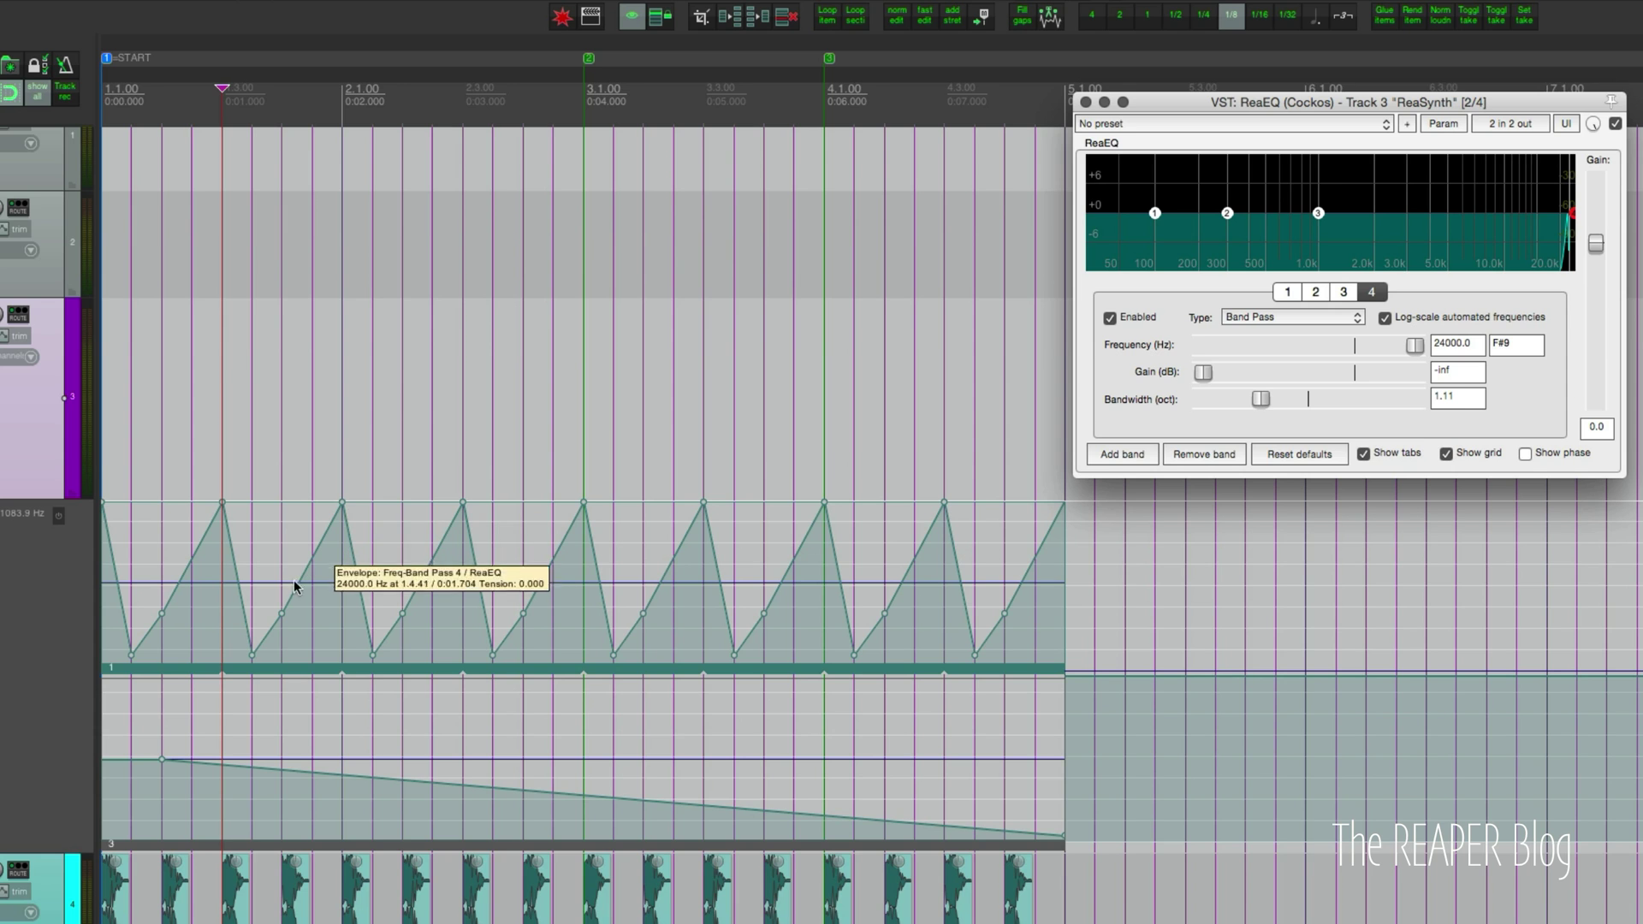
left_click_drag(212, 671, 1306, 665)
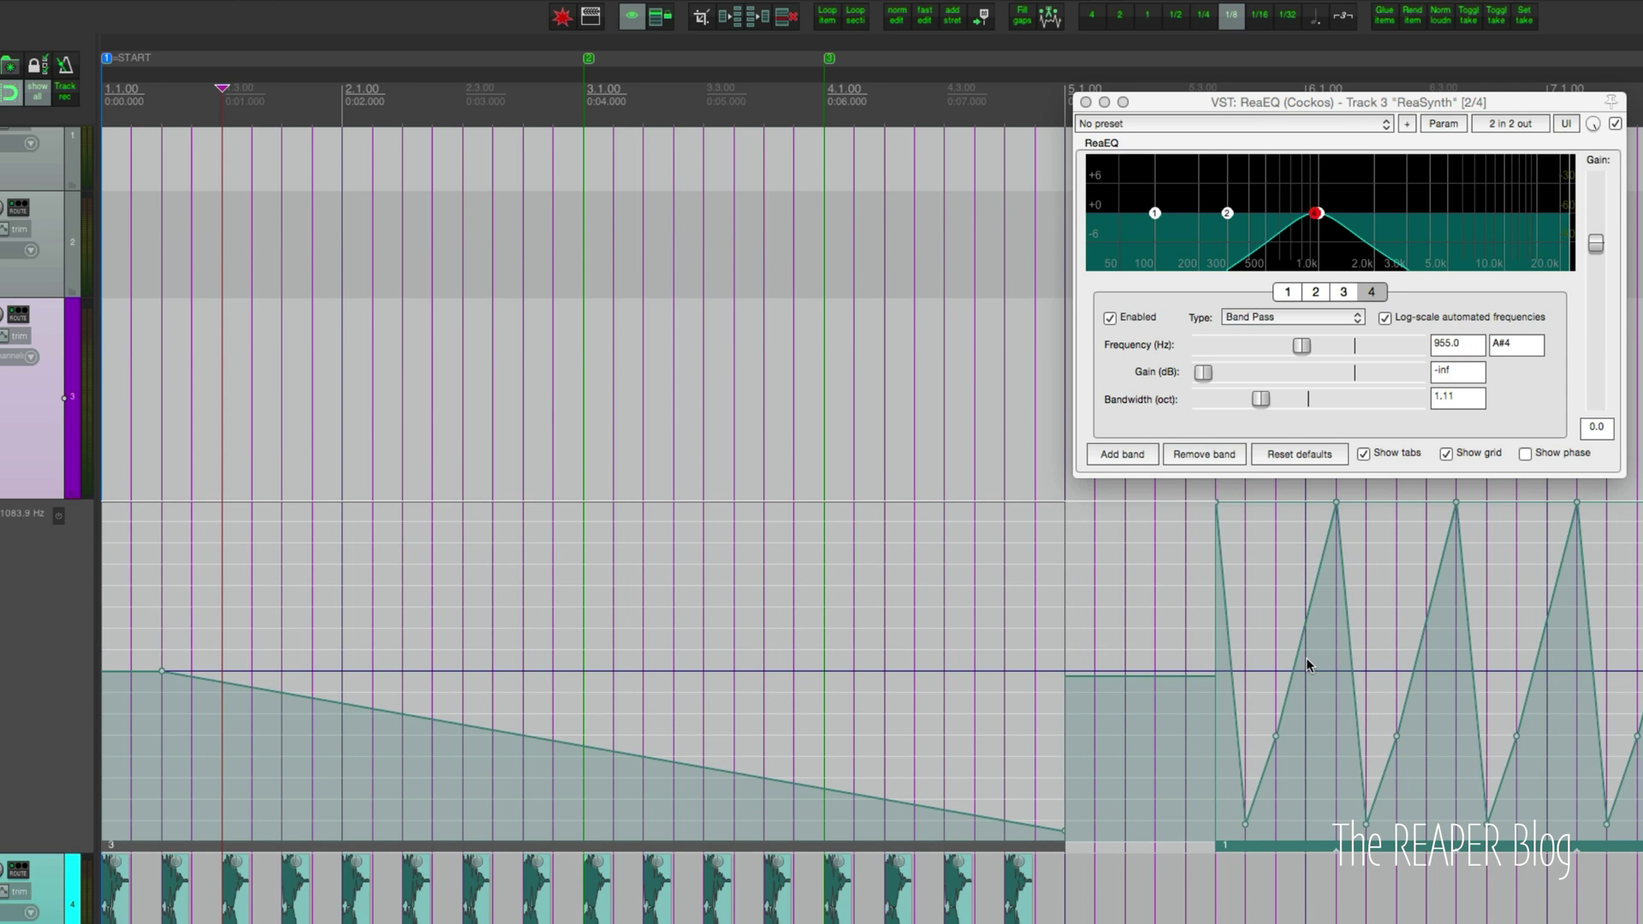
left_click(131, 613)
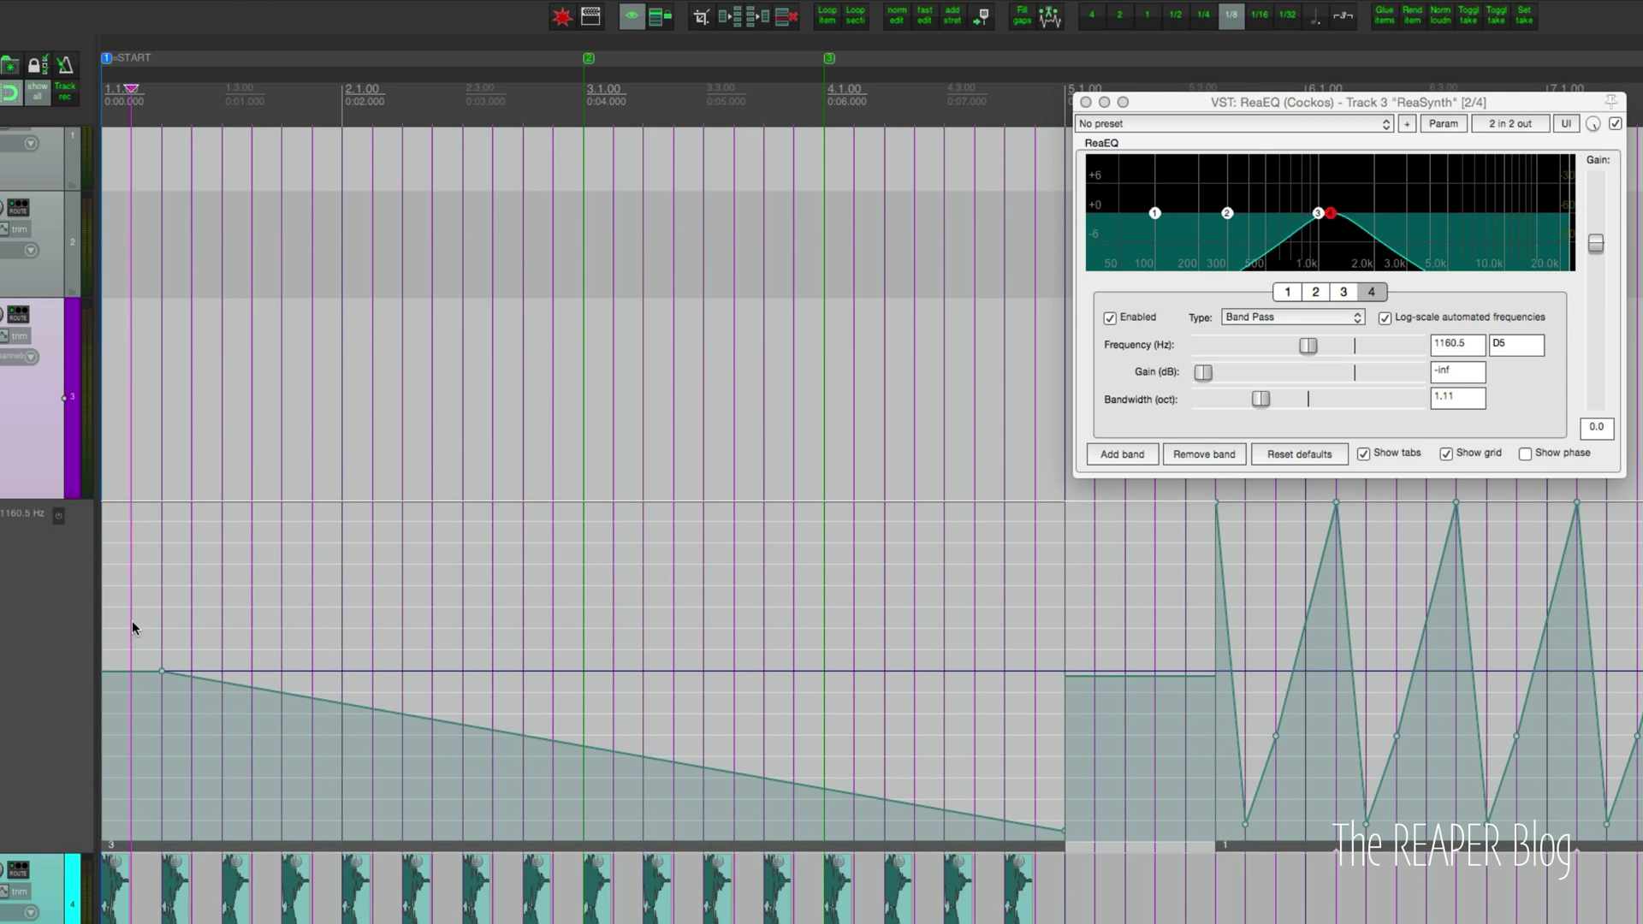
double_click(1457, 343)
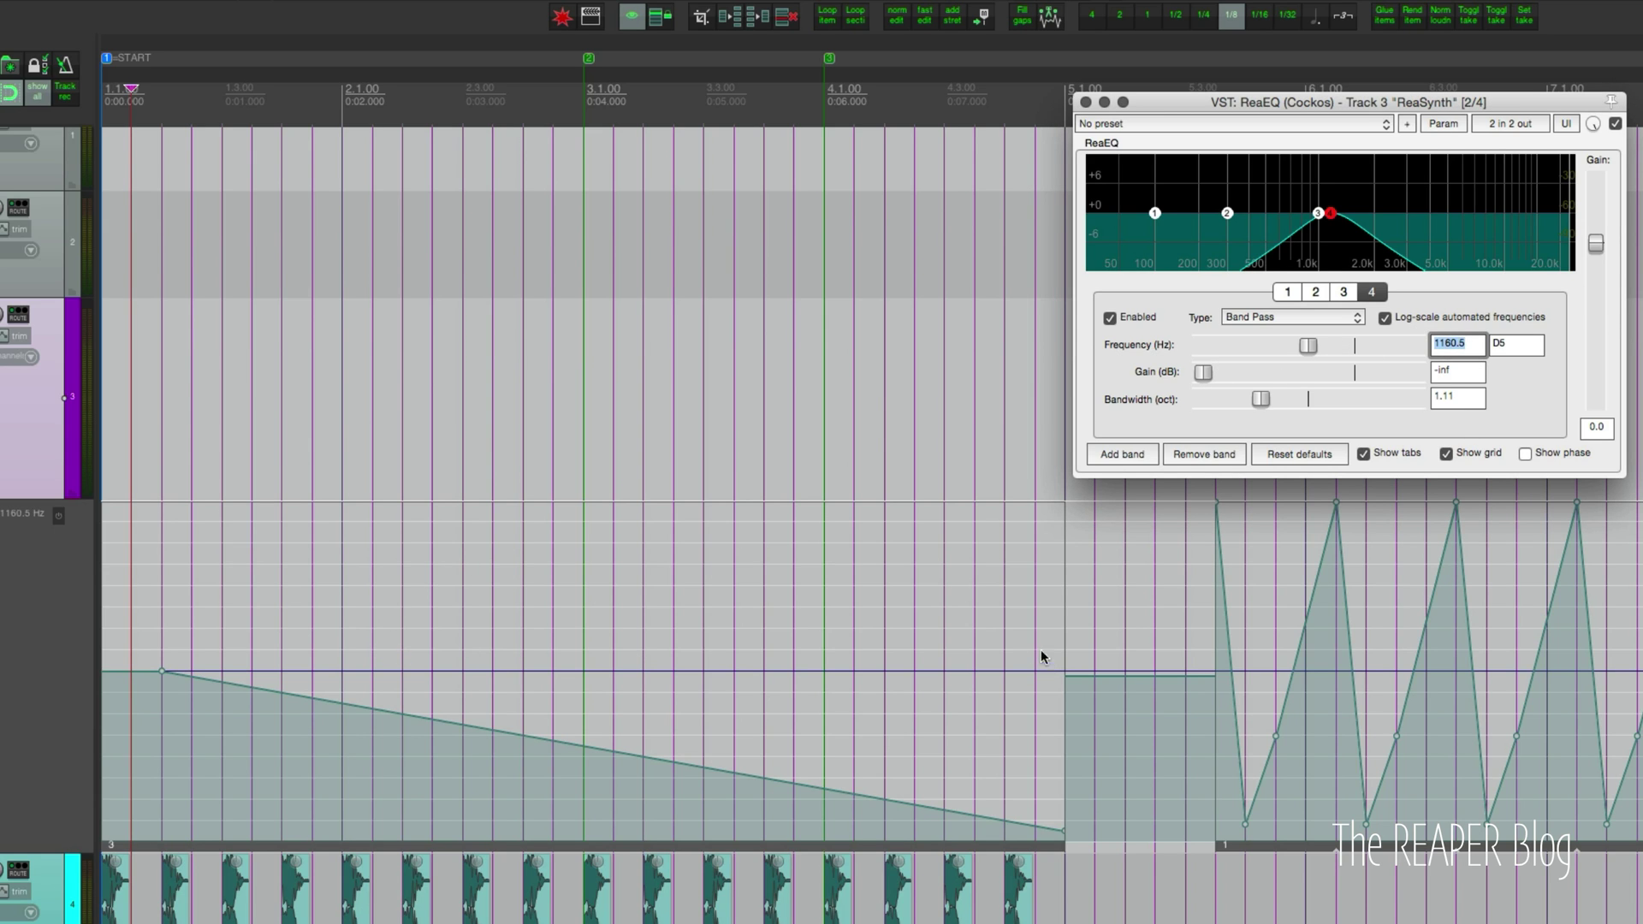
Solo the ReaSynth track and play from the start and from the sawtooth item
left_click(817, 634)
key("space")
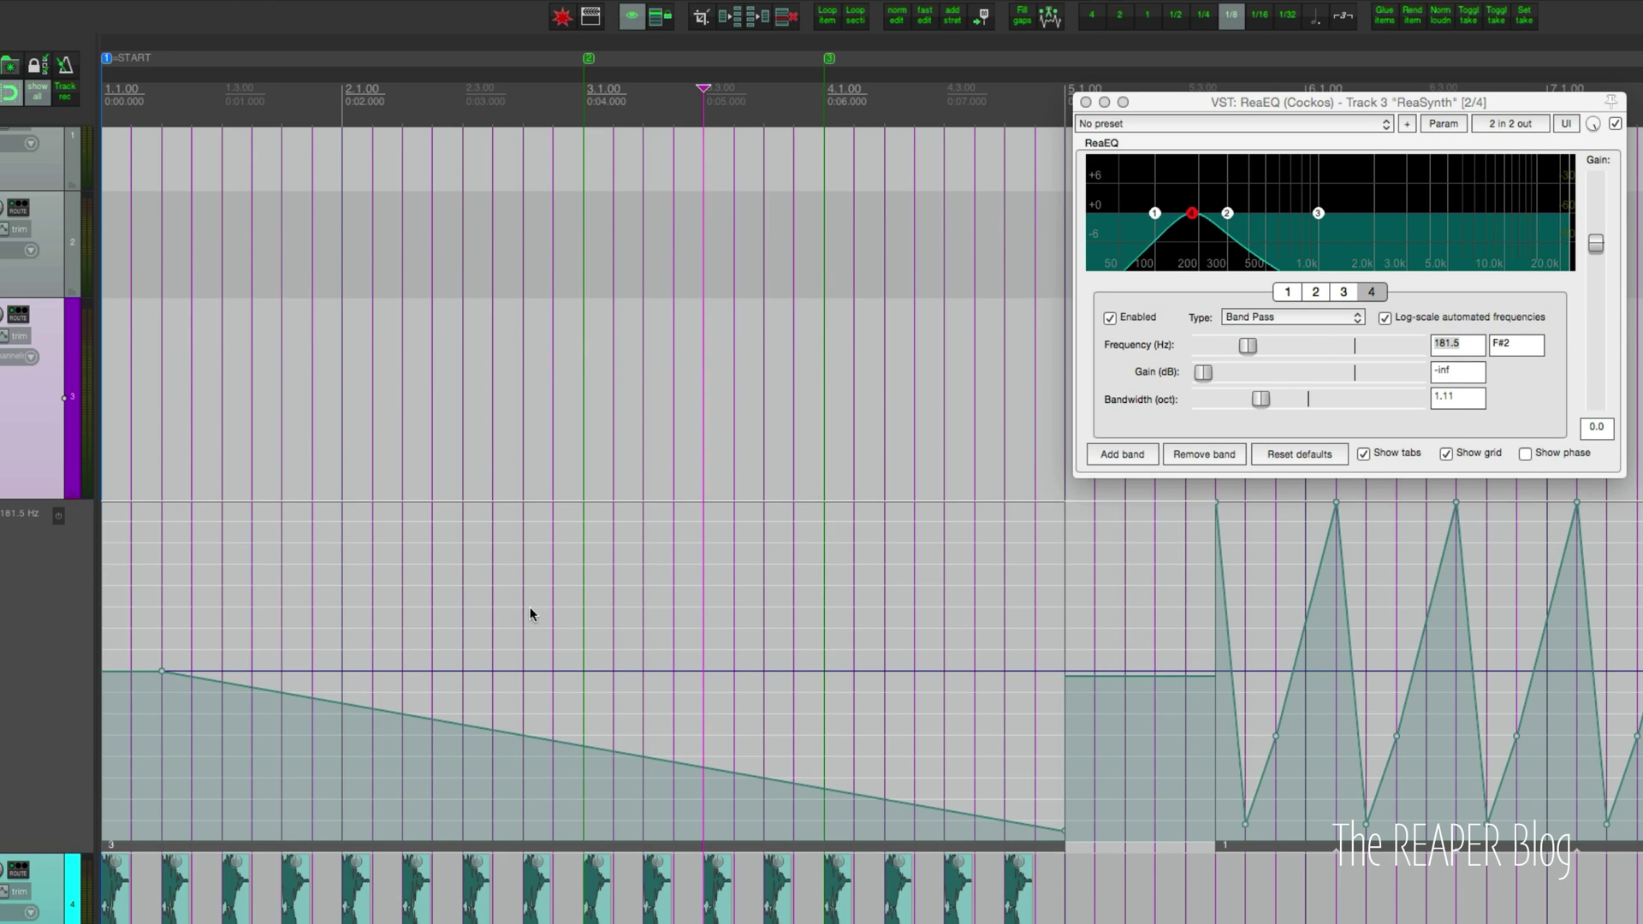
key("F6")
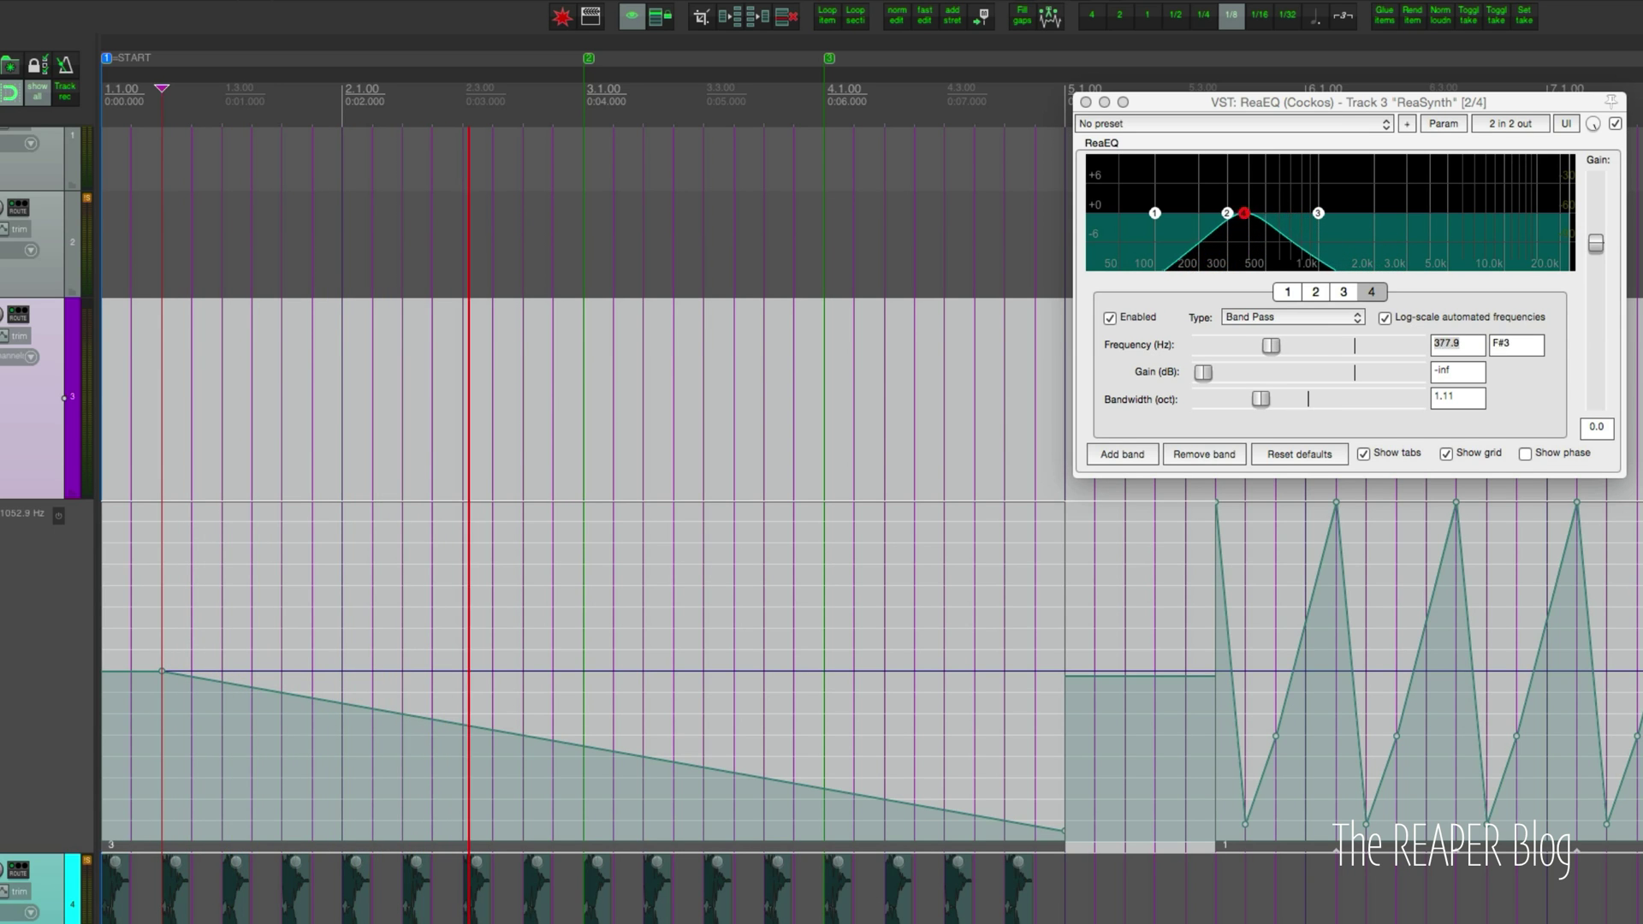
key("space")
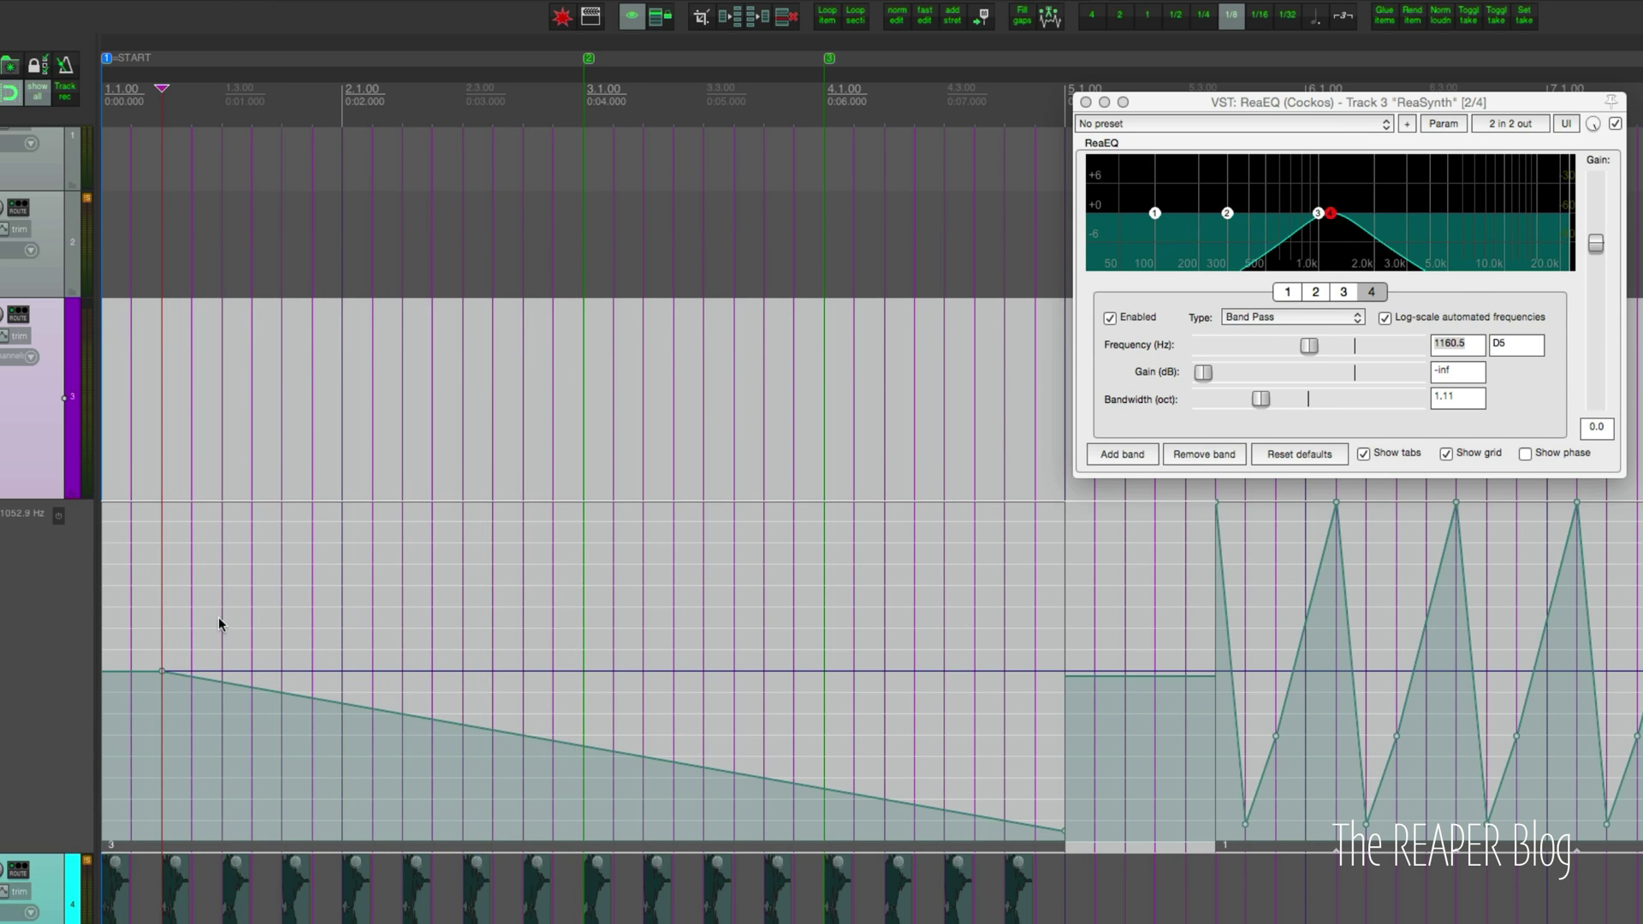
left_click(1211, 582)
key("space")
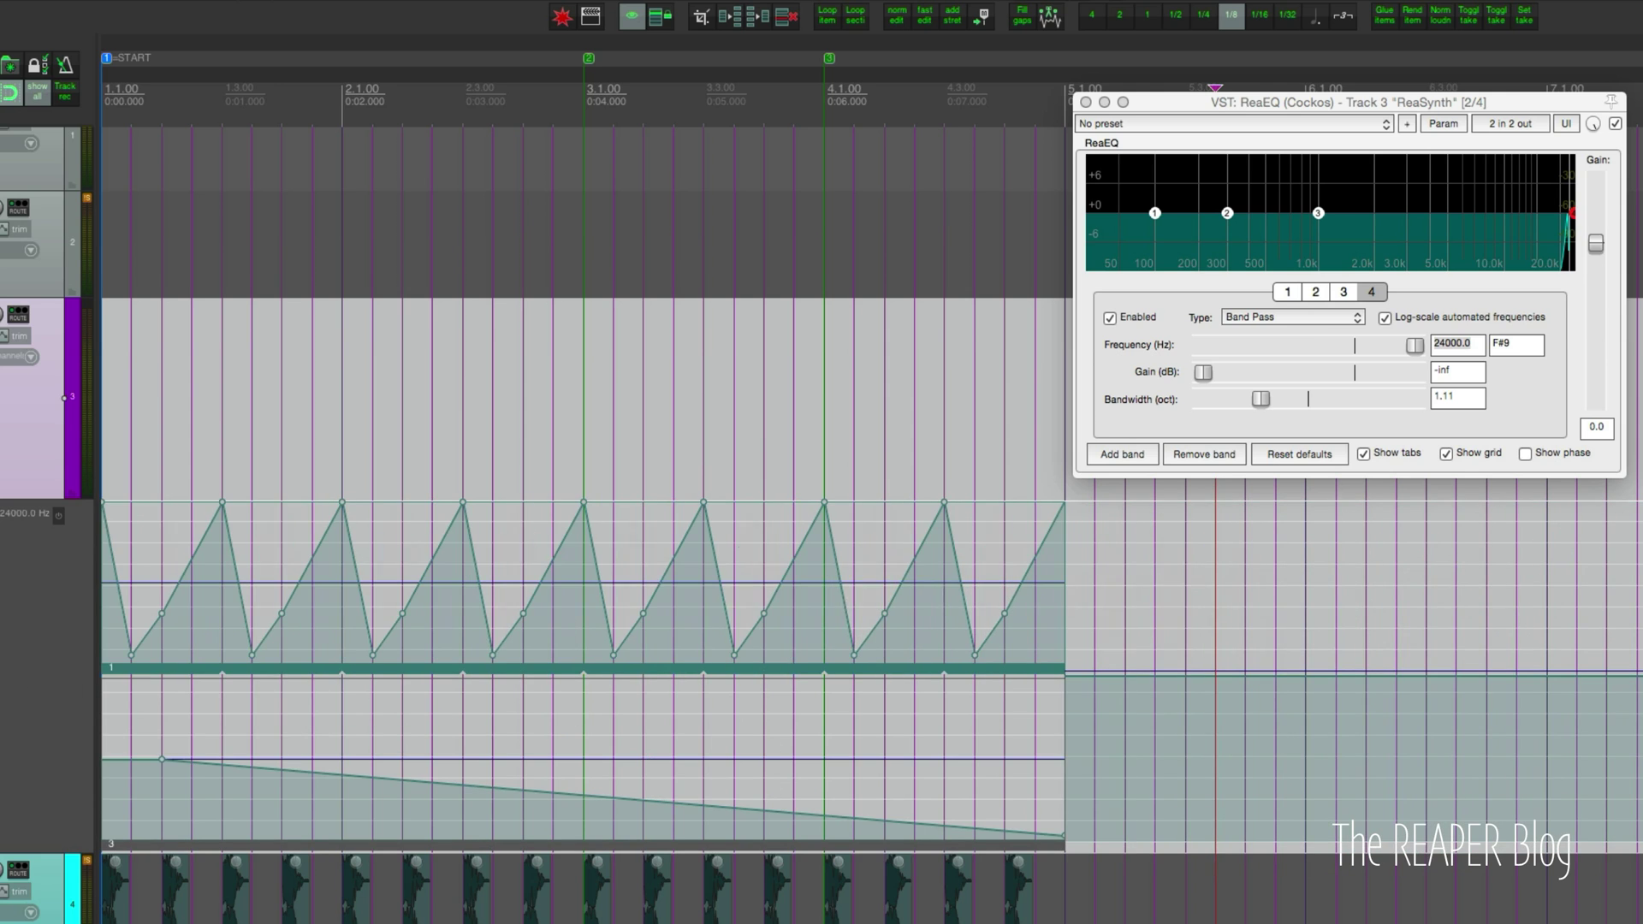
Deselect the item and play the stacked automation items back from the project start
left_click(163, 475)
key("Home")
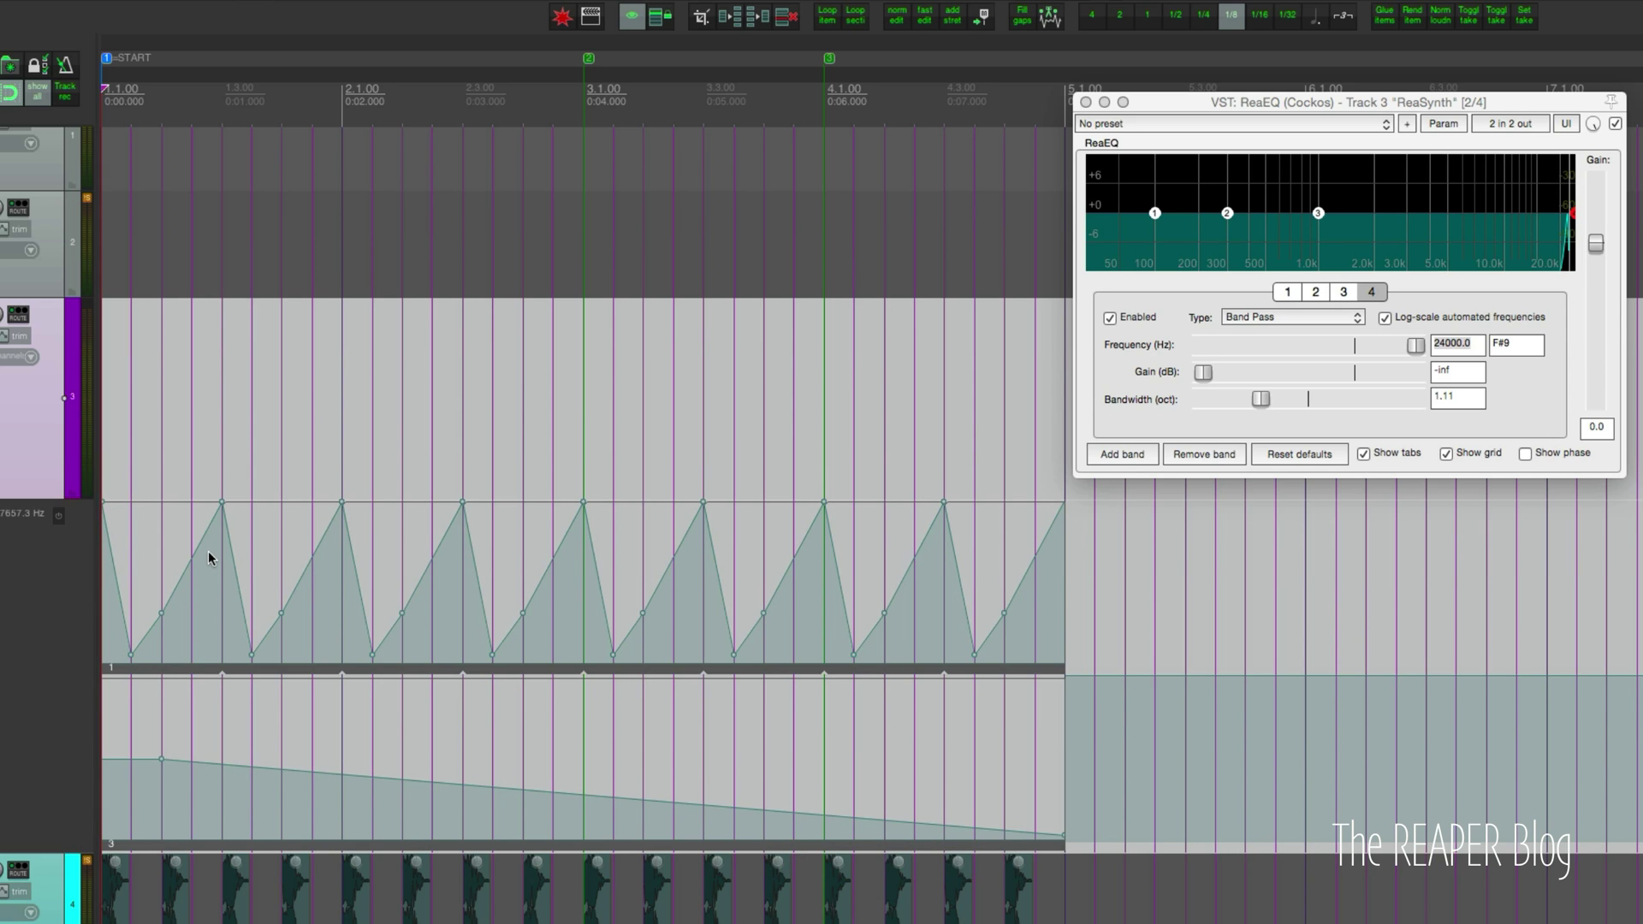
key("space")
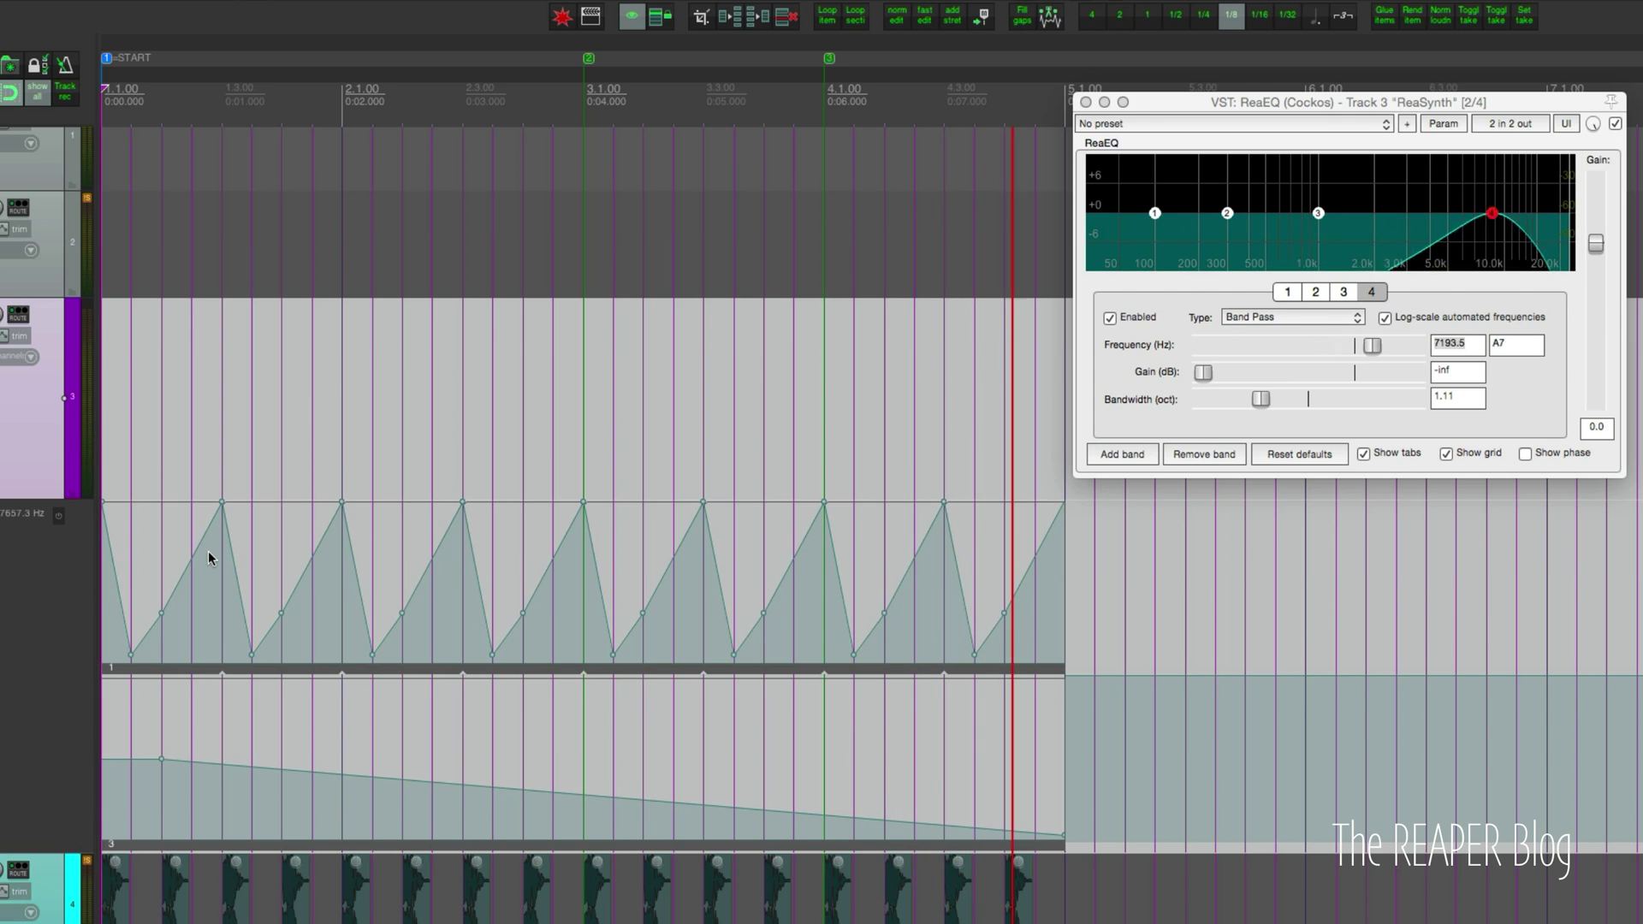
key("space")
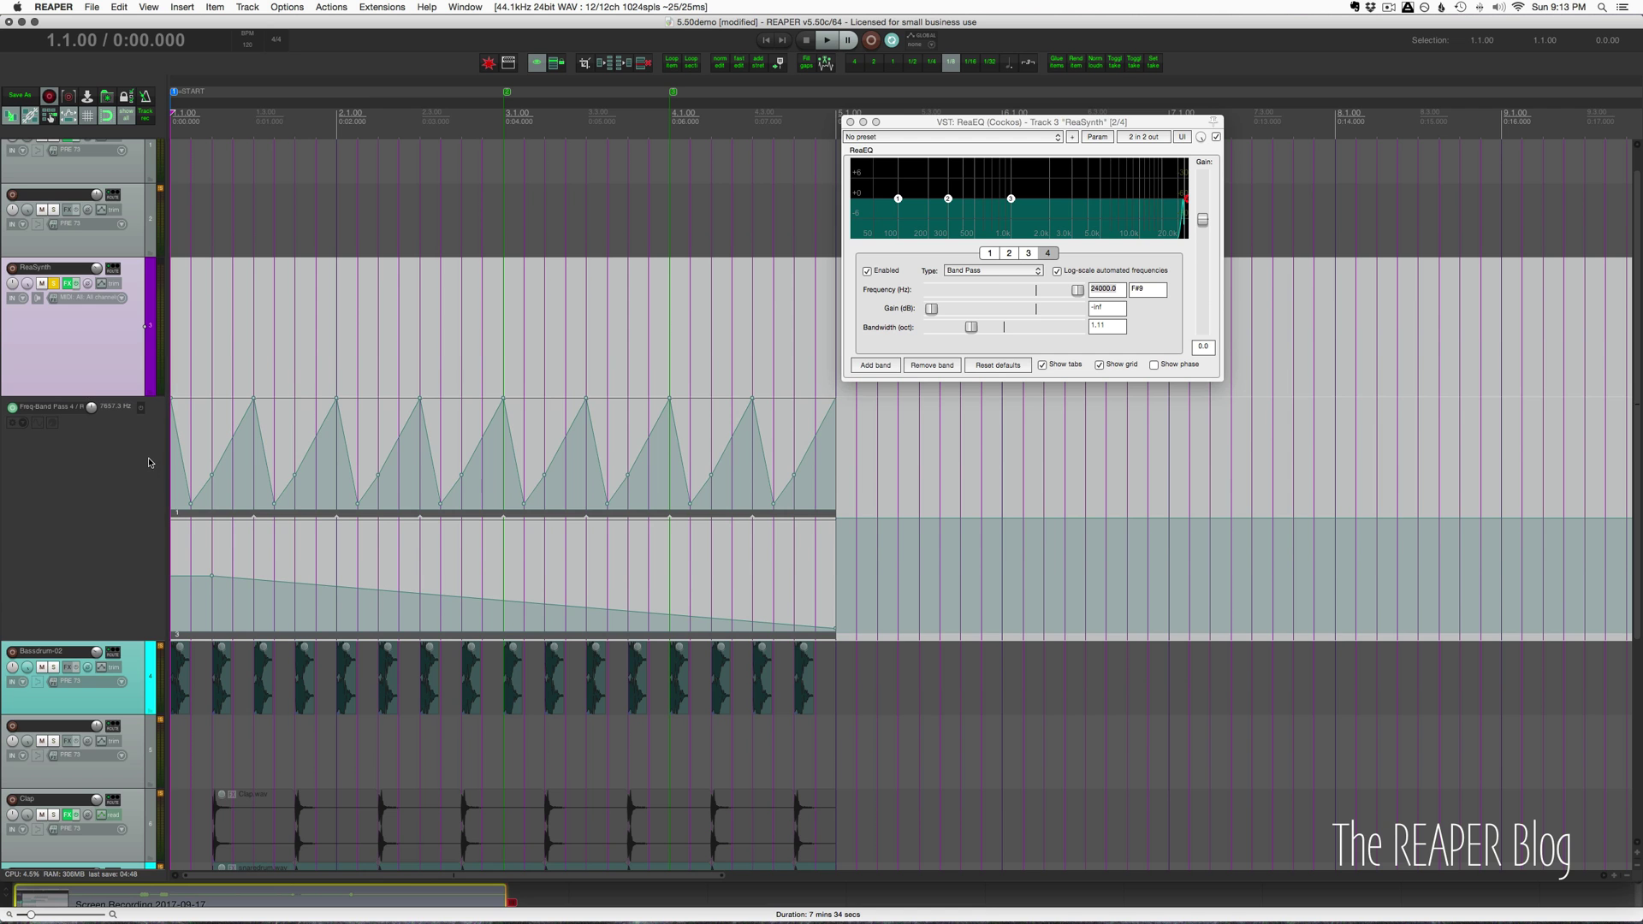
On the filter-frequency lane, select the upper sawtooth item and add the lower ramp item
left_click(358, 516)
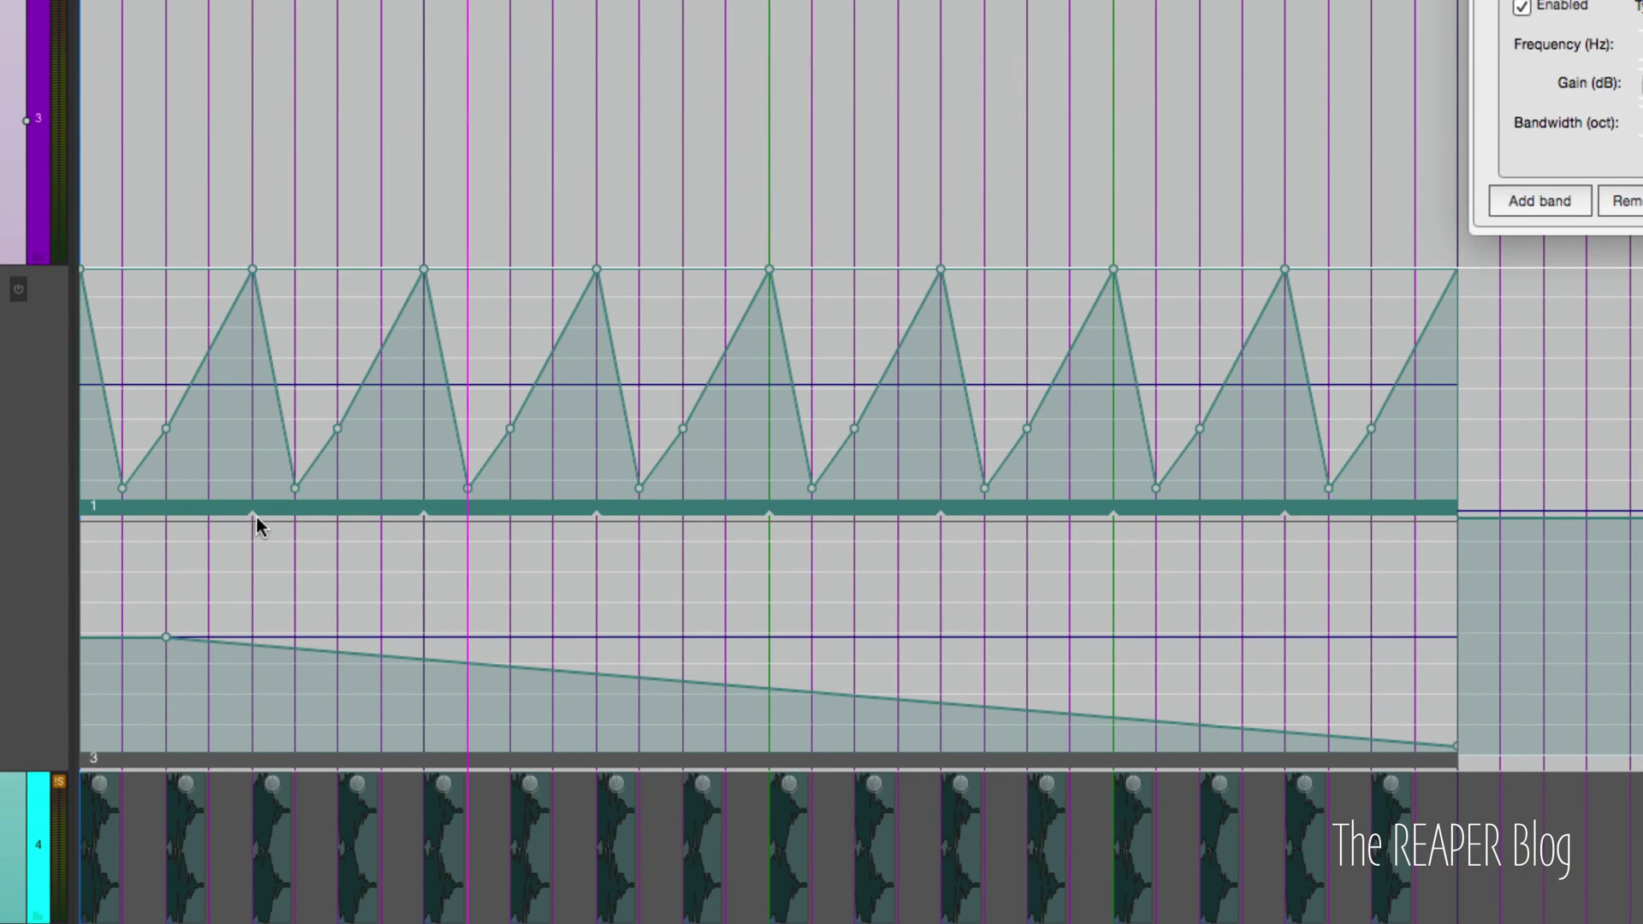
mouse_move(254, 516)
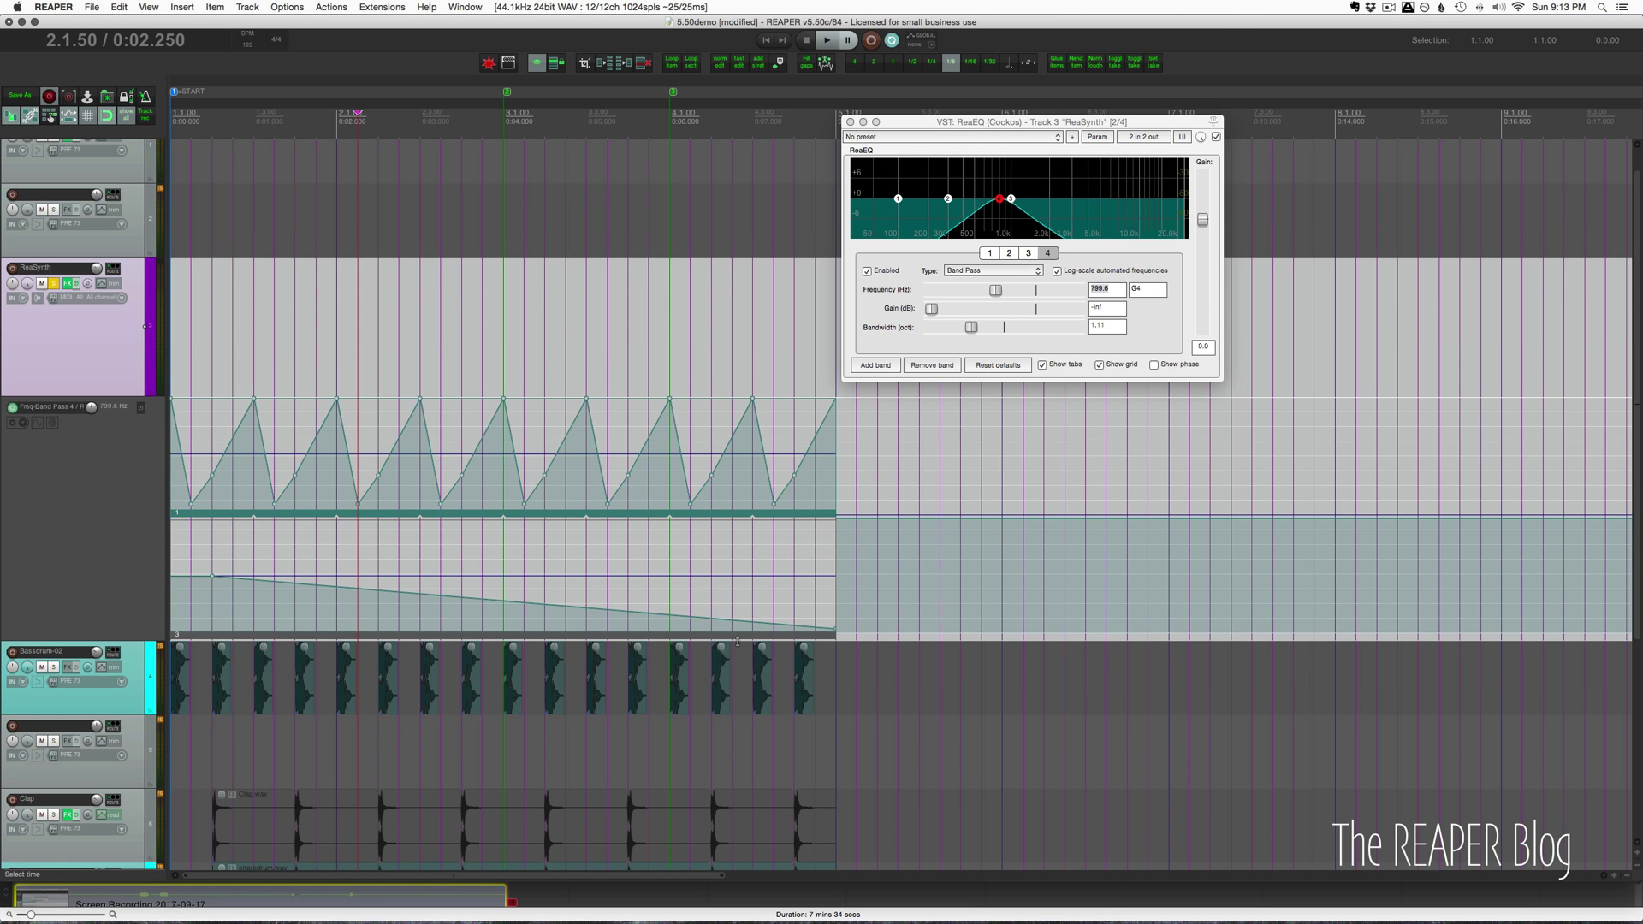
scroll(654, 562, "down", 5)
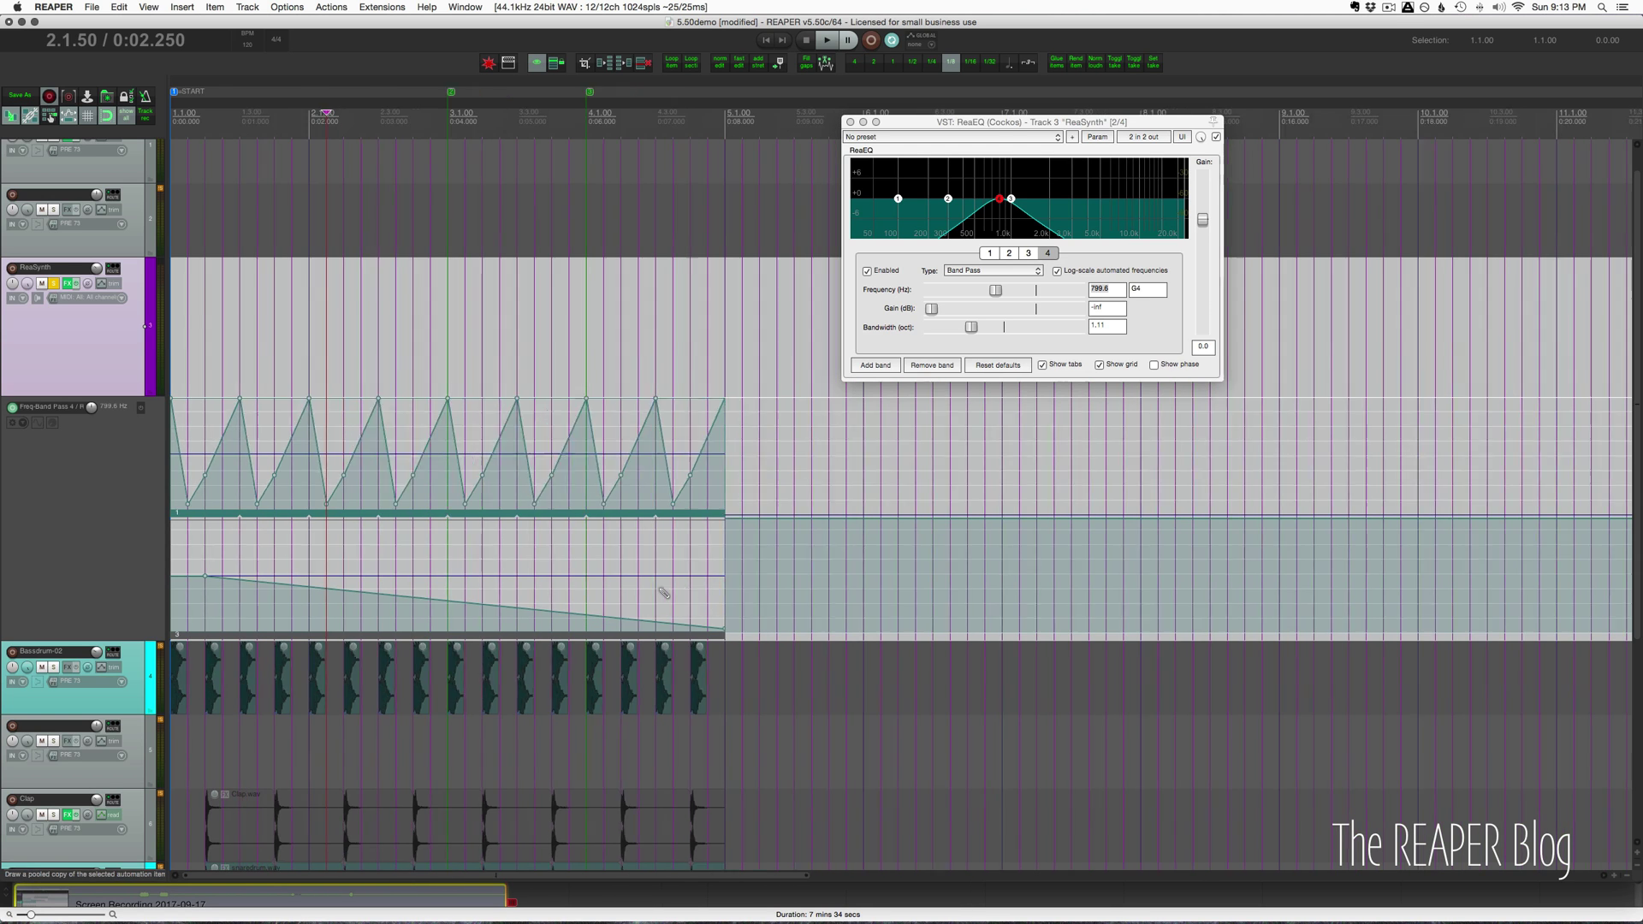
left_click(368, 514)
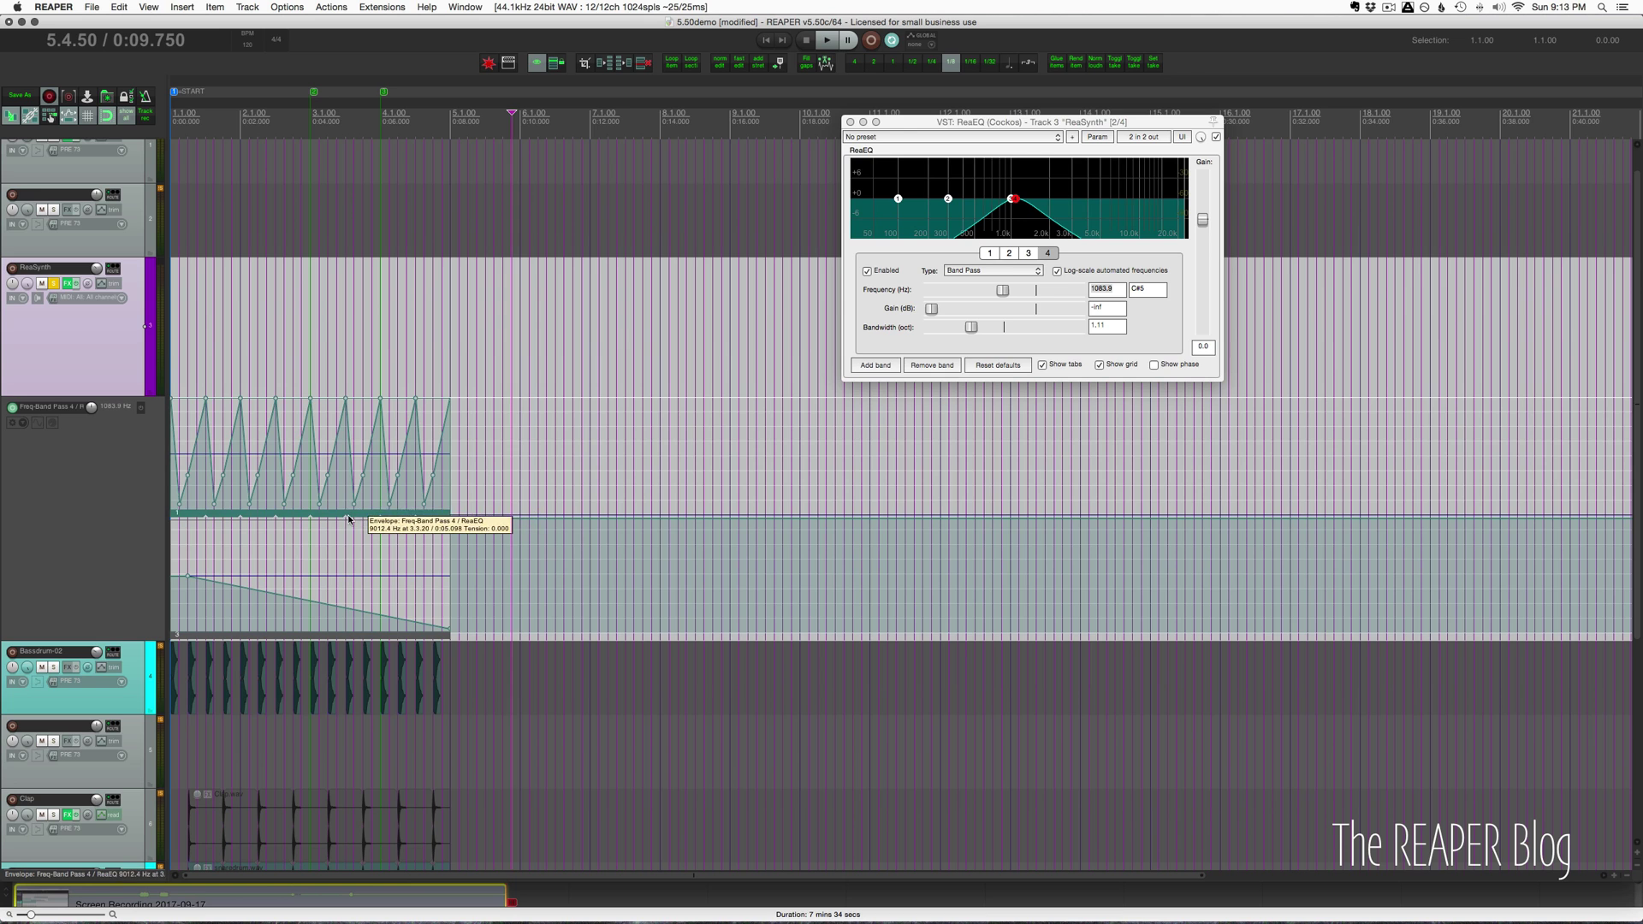
left_click(380, 637)
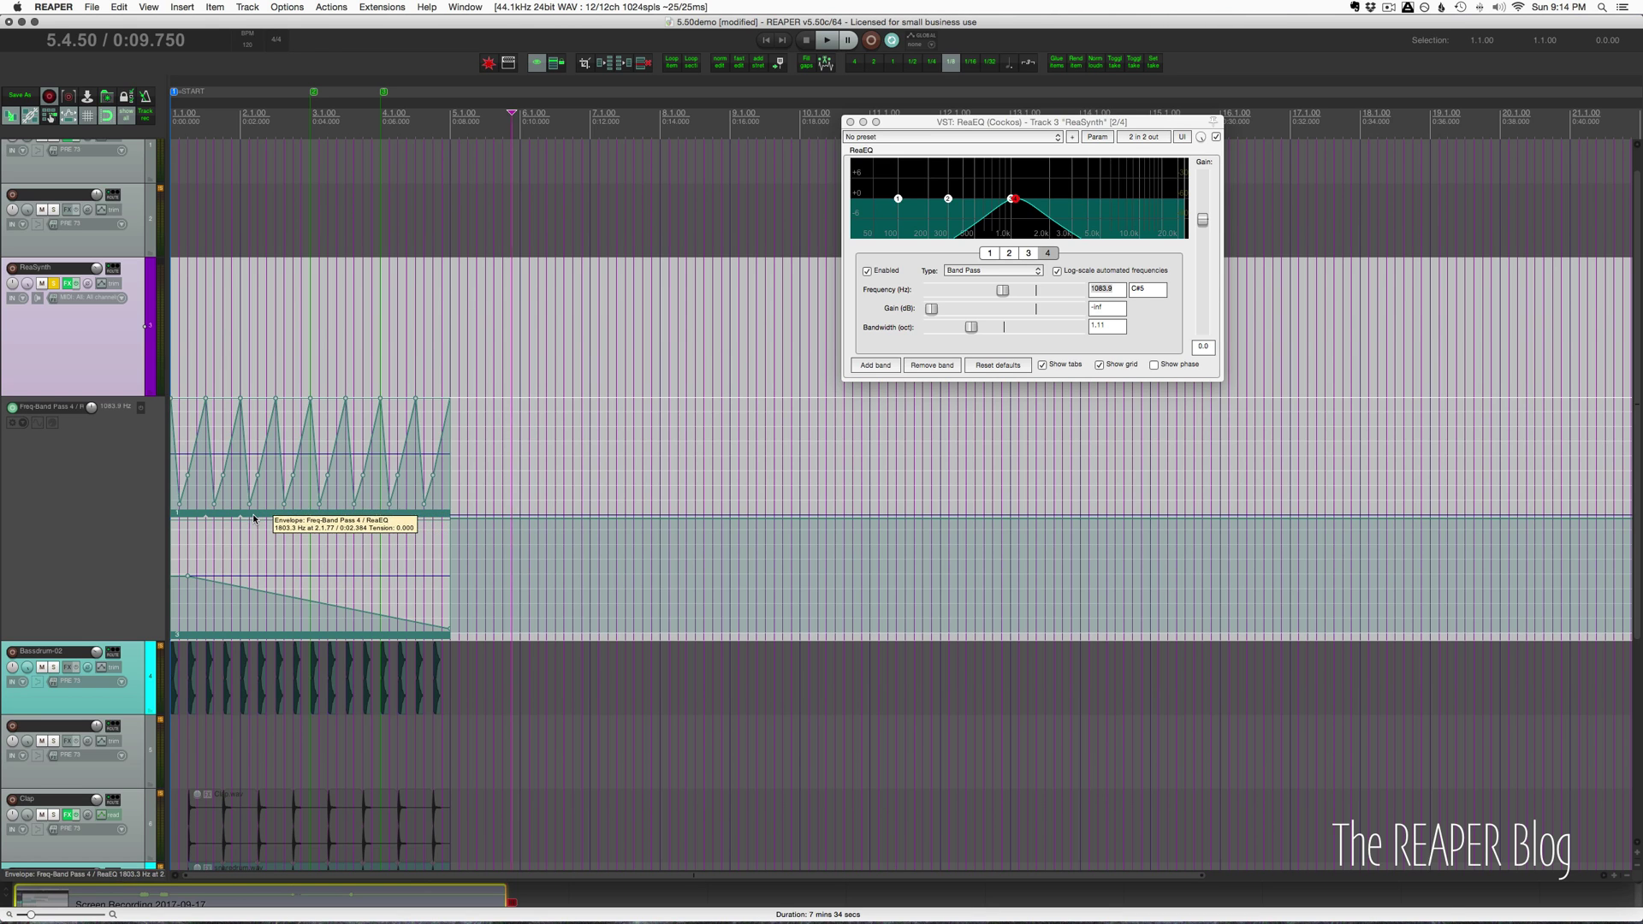
left_click_drag(258, 517, 210, 480)
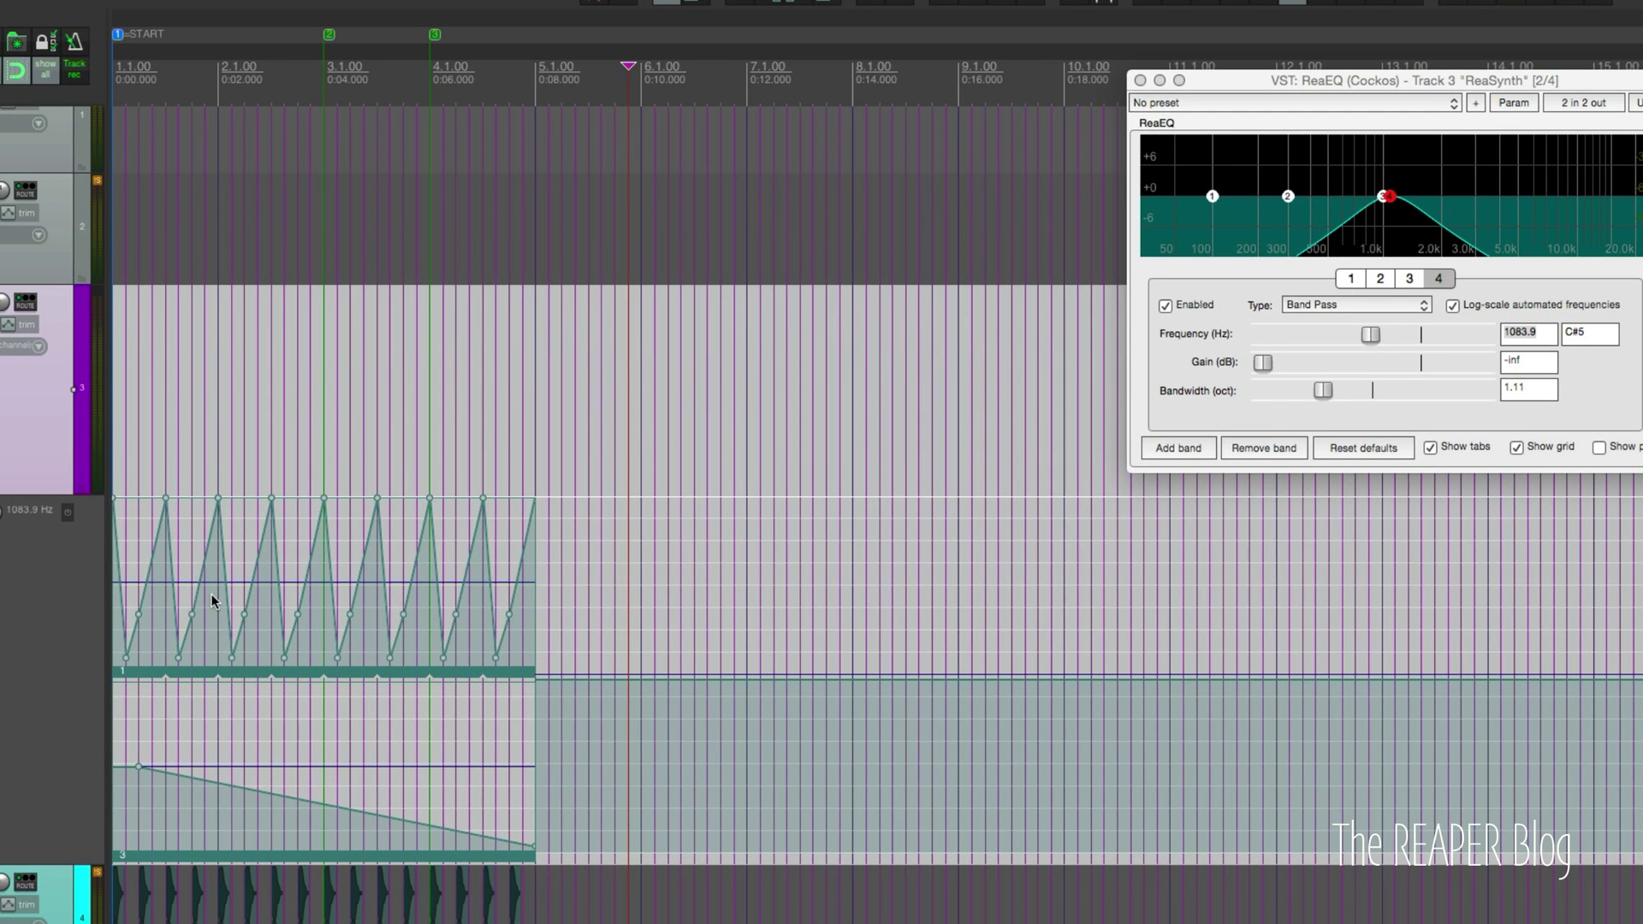
Show track 2's volume envelope, enlarge the lane, and paste the items at its start
left_click(2, 231)
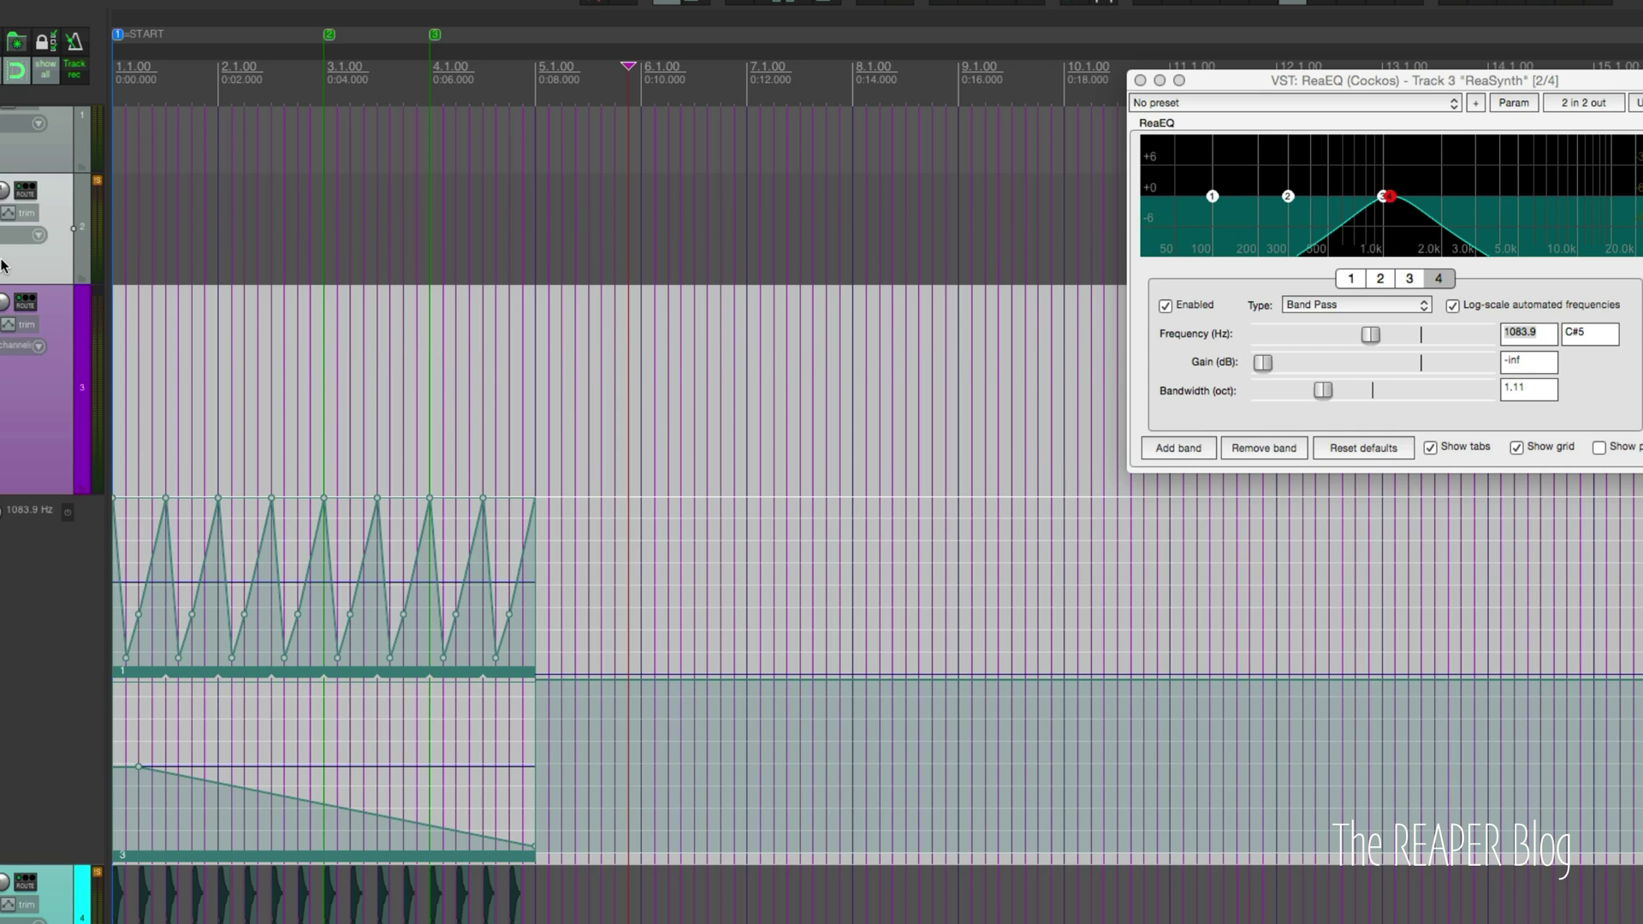
key("v")
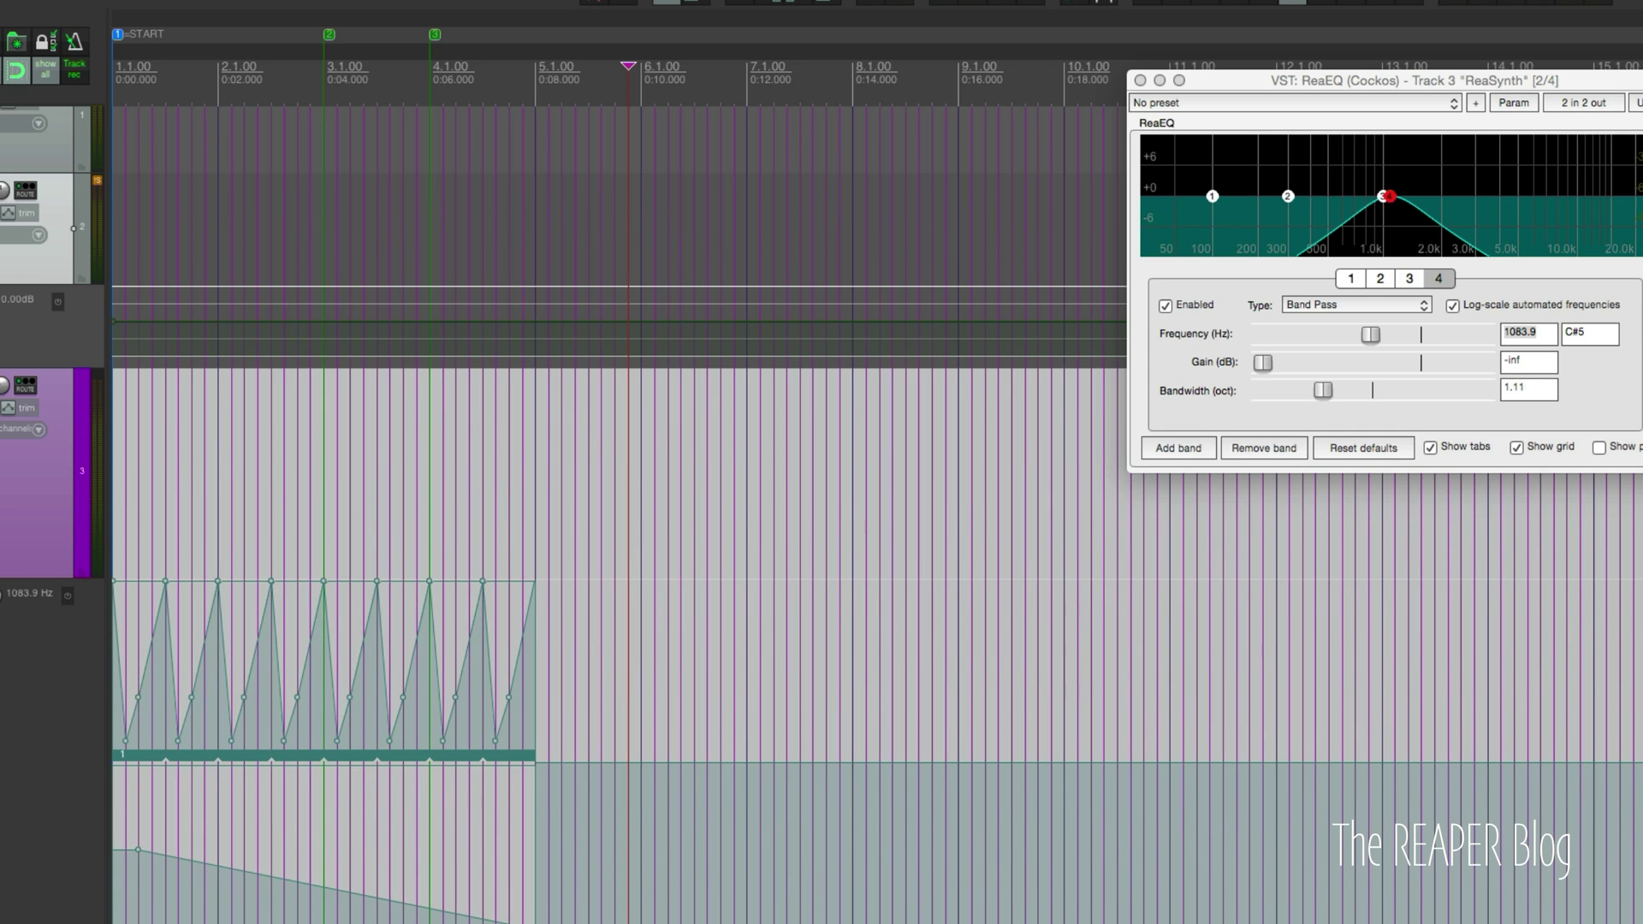
left_click(18, 298)
left_click_drag(154, 287, 154, 412)
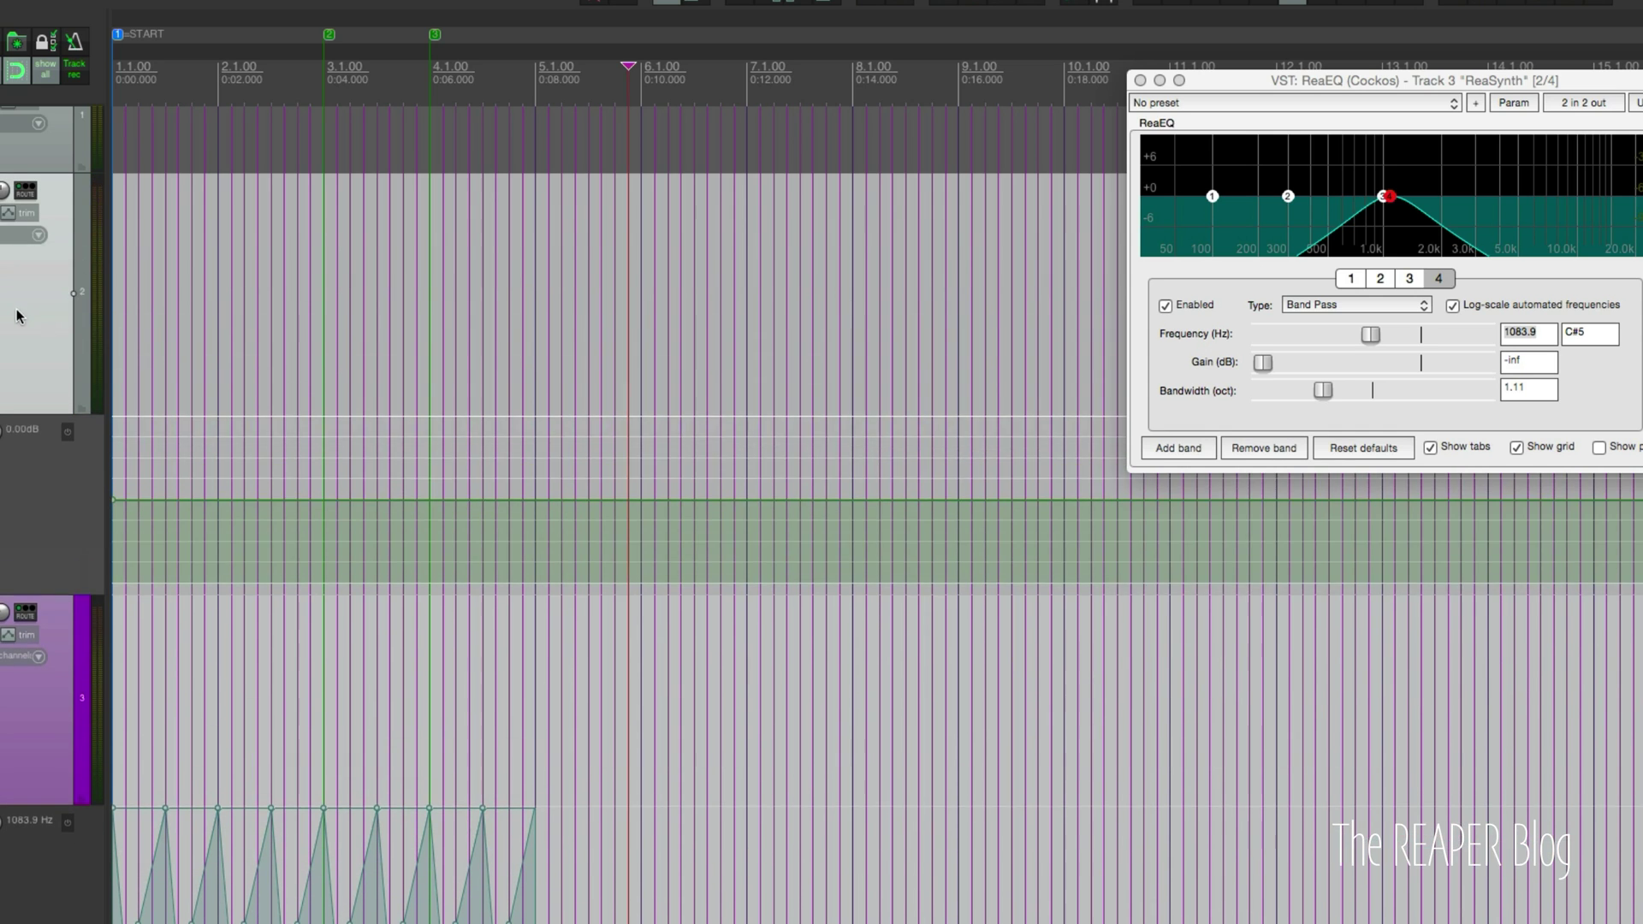
left_click(137, 438)
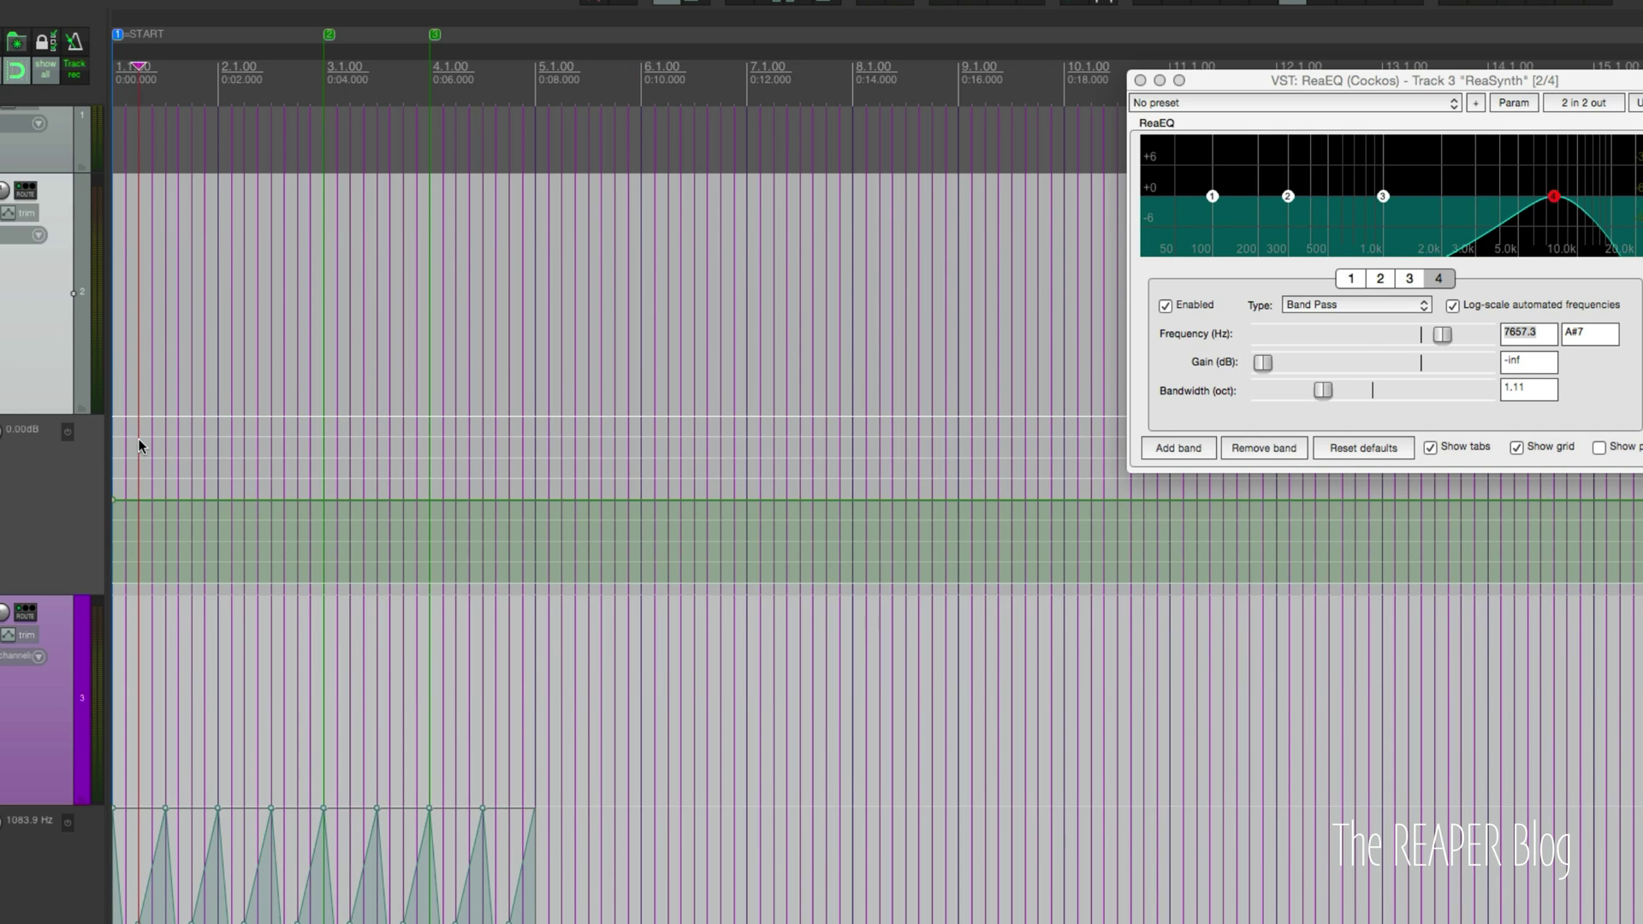
key("ctrl+v")
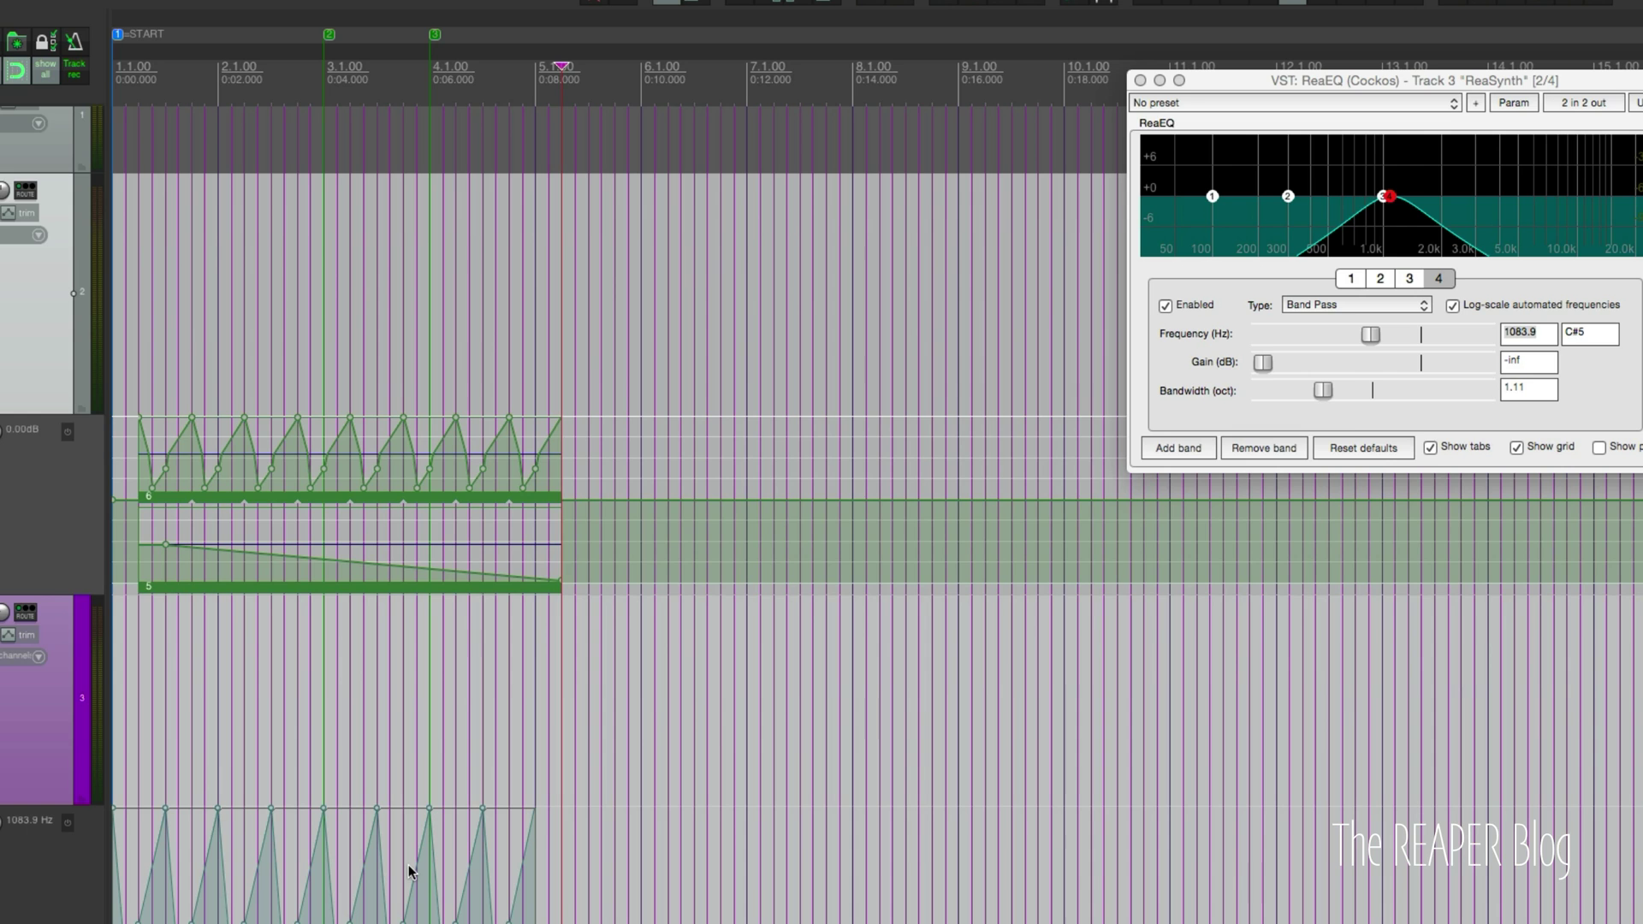
Paste the ramp after the sawtooth, then paste both items again from bar 14
left_click(592, 734)
key("ctrl+v")
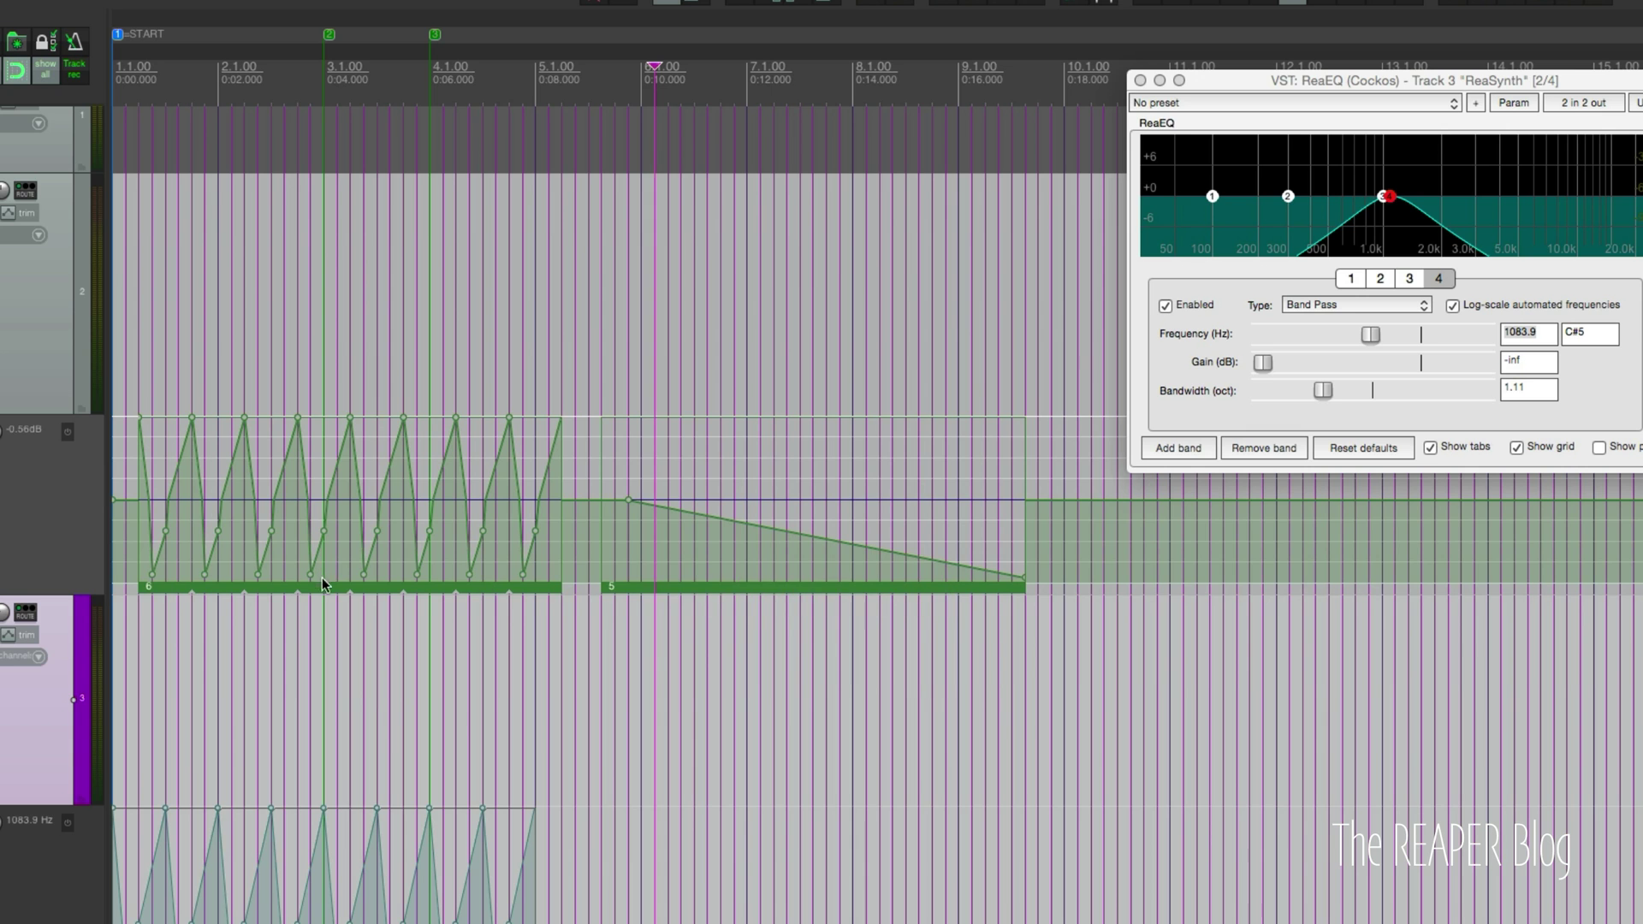
left_click(1382, 573)
scroll(1384, 569, "right", 5)
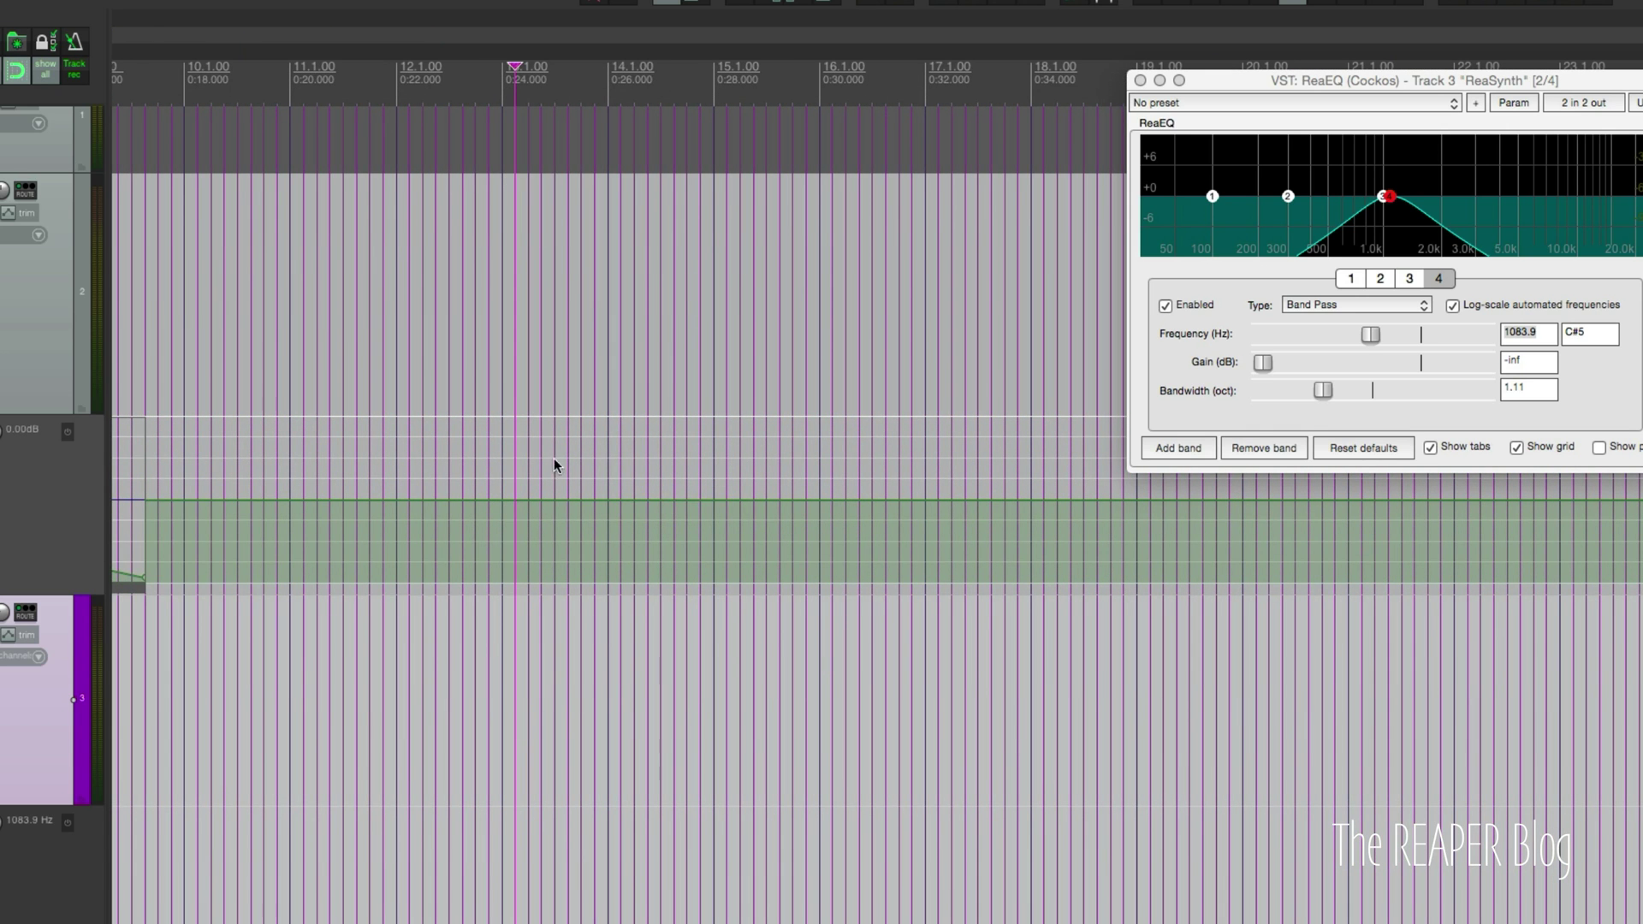
left_click(604, 542)
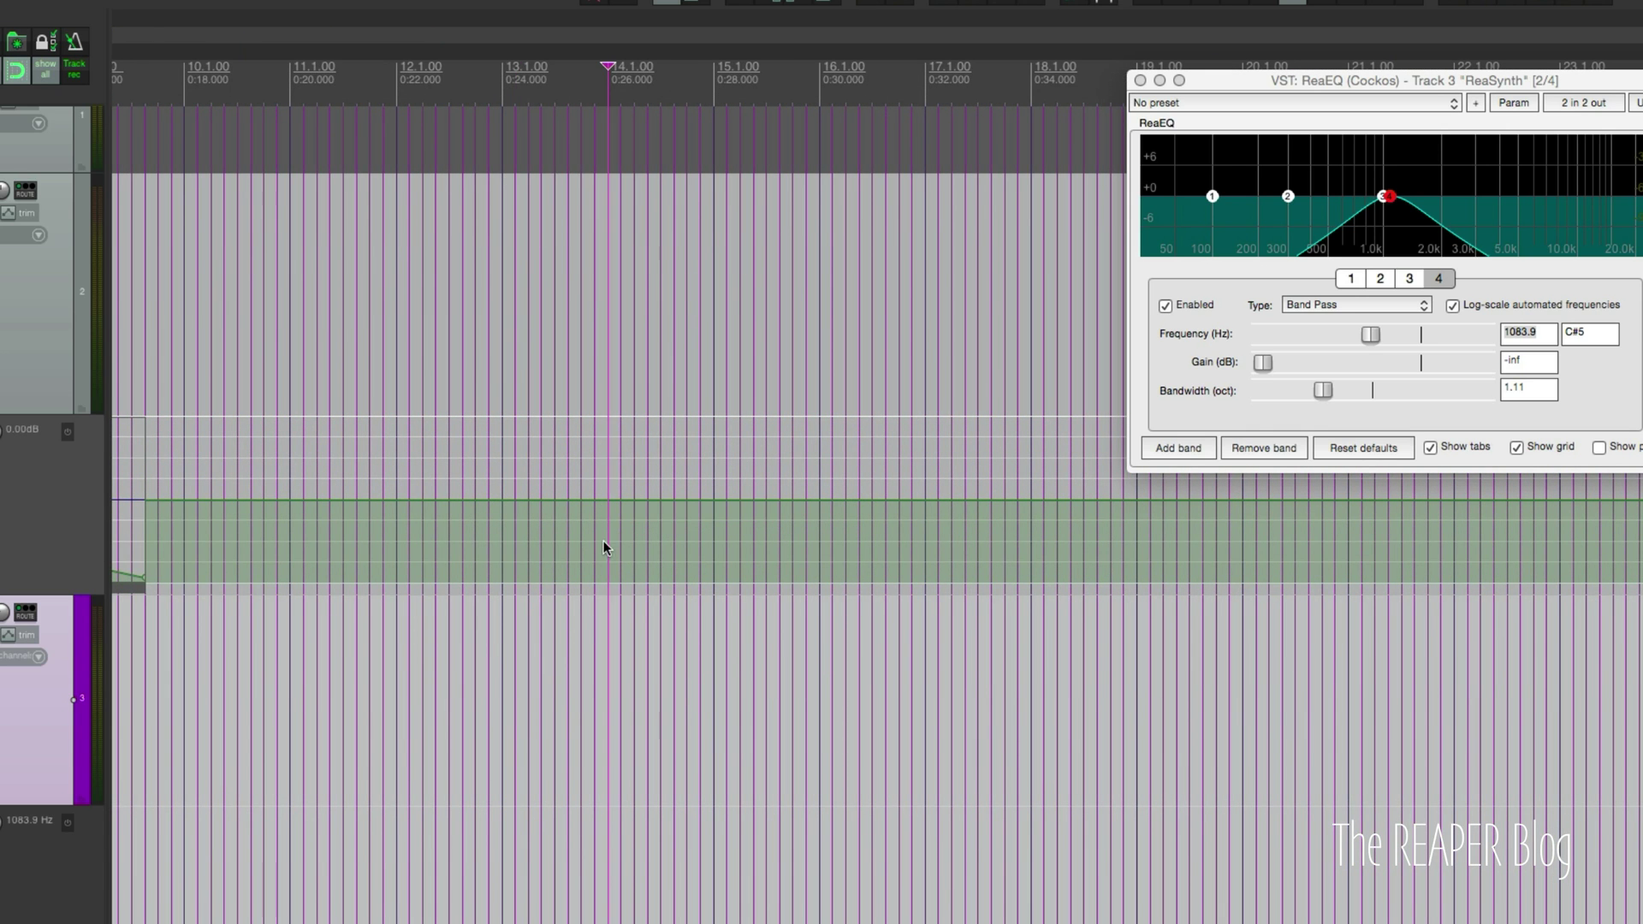
key("ctrl+v")
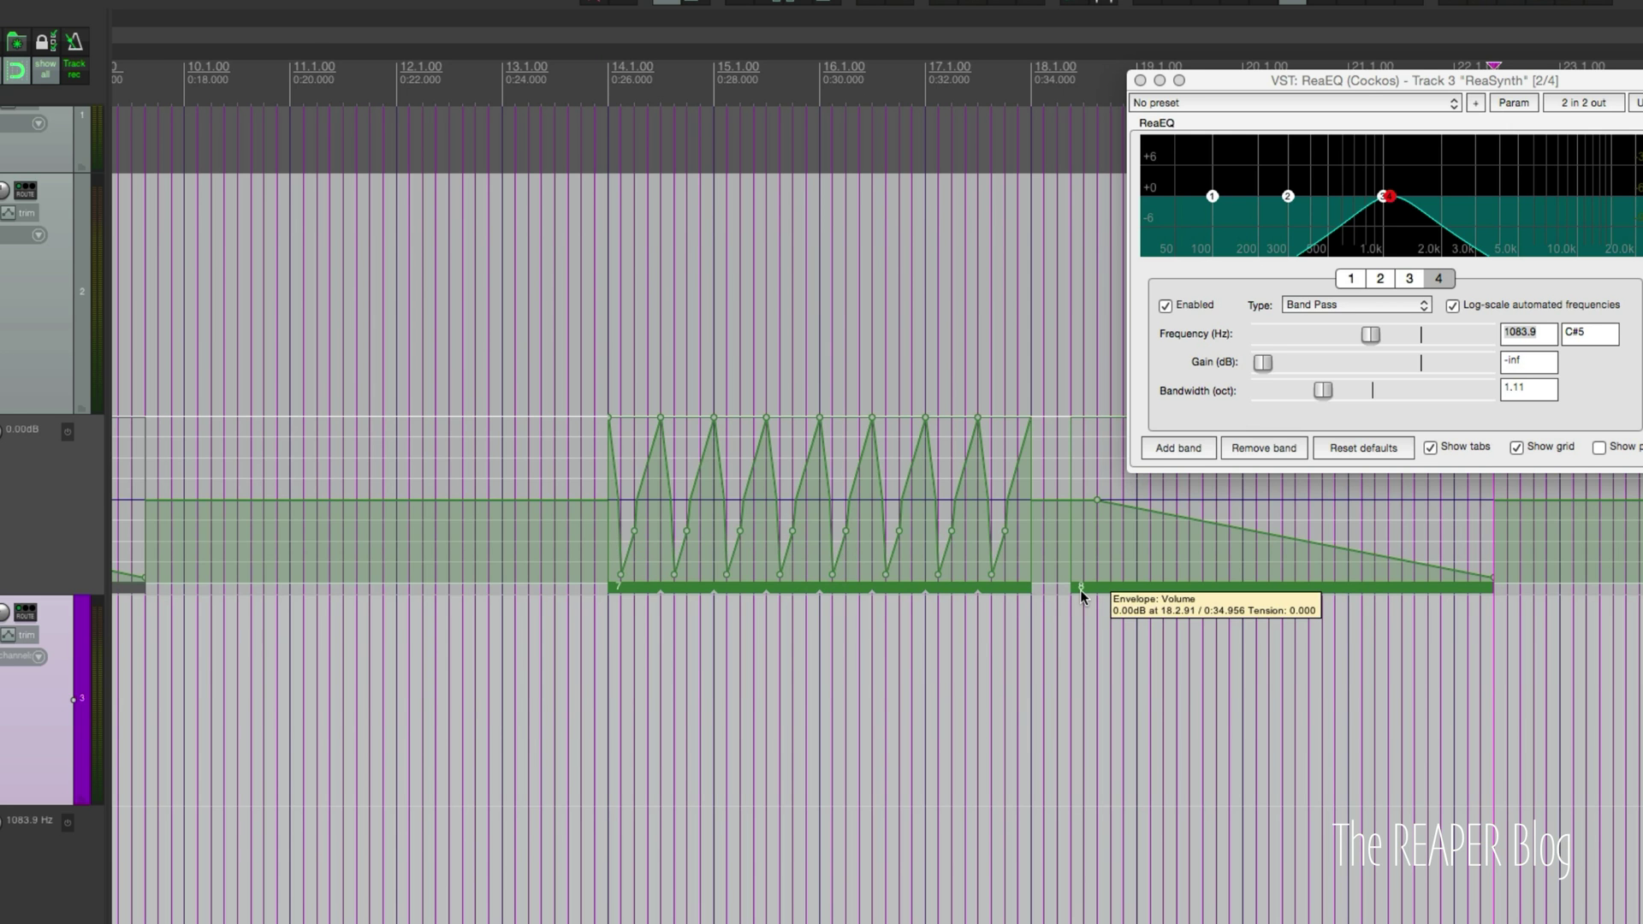
scroll(1080, 589, "down", 4)
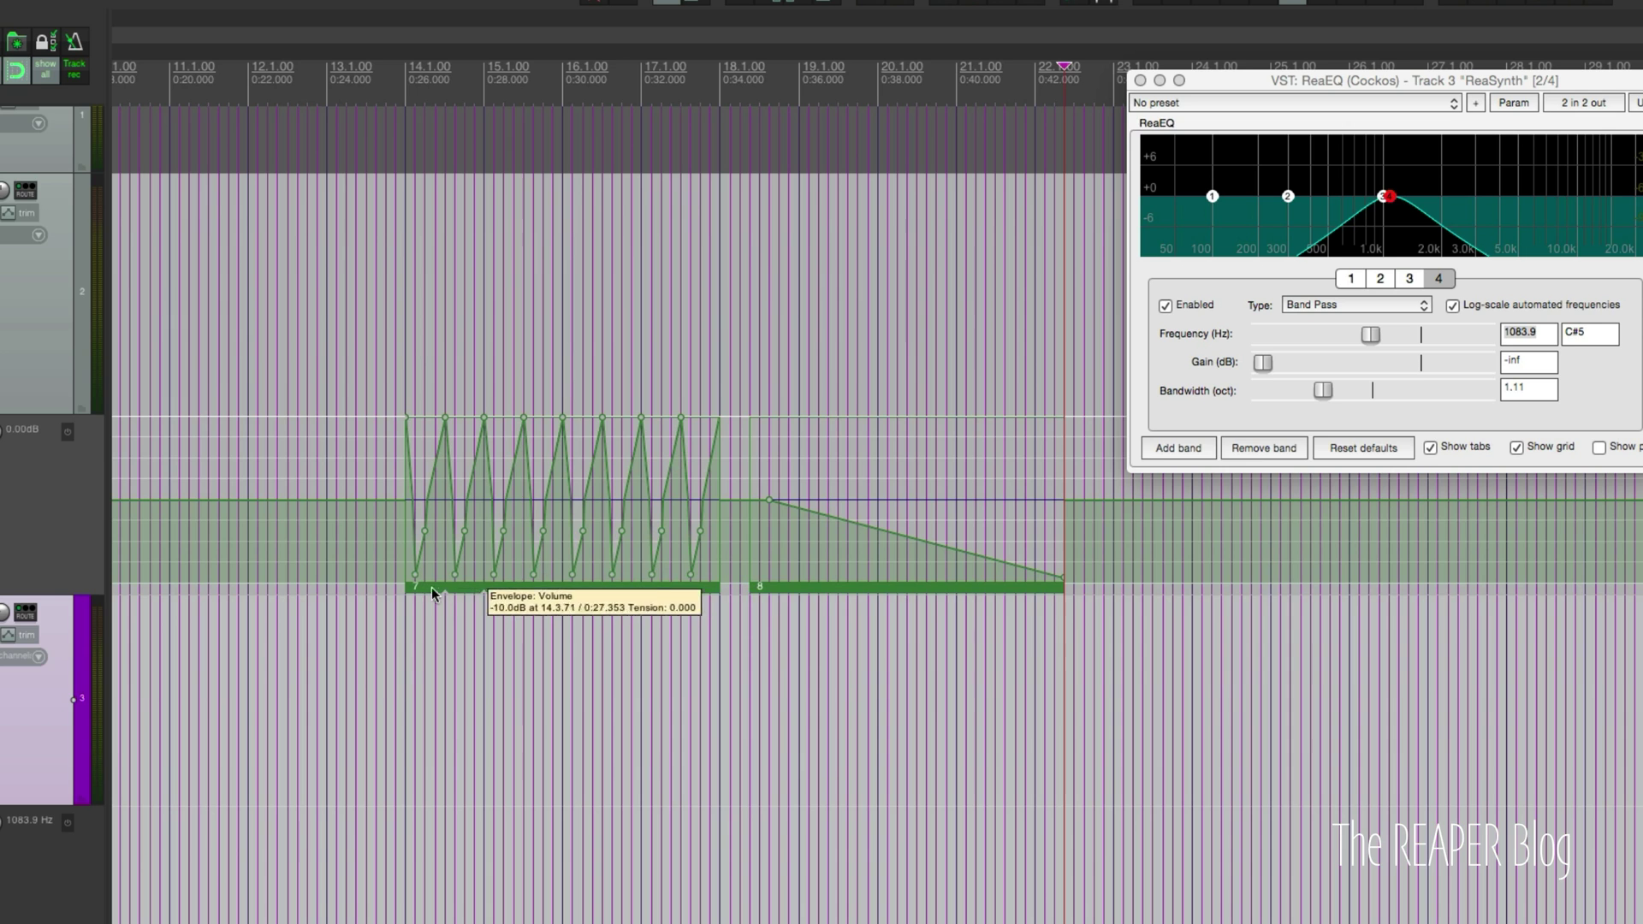
Stretch the sawtooth copy leftward to add cycles, then scroll back toward the start
left_click_drag(410, 587, 183, 586)
scroll(397, 587, "down", 1)
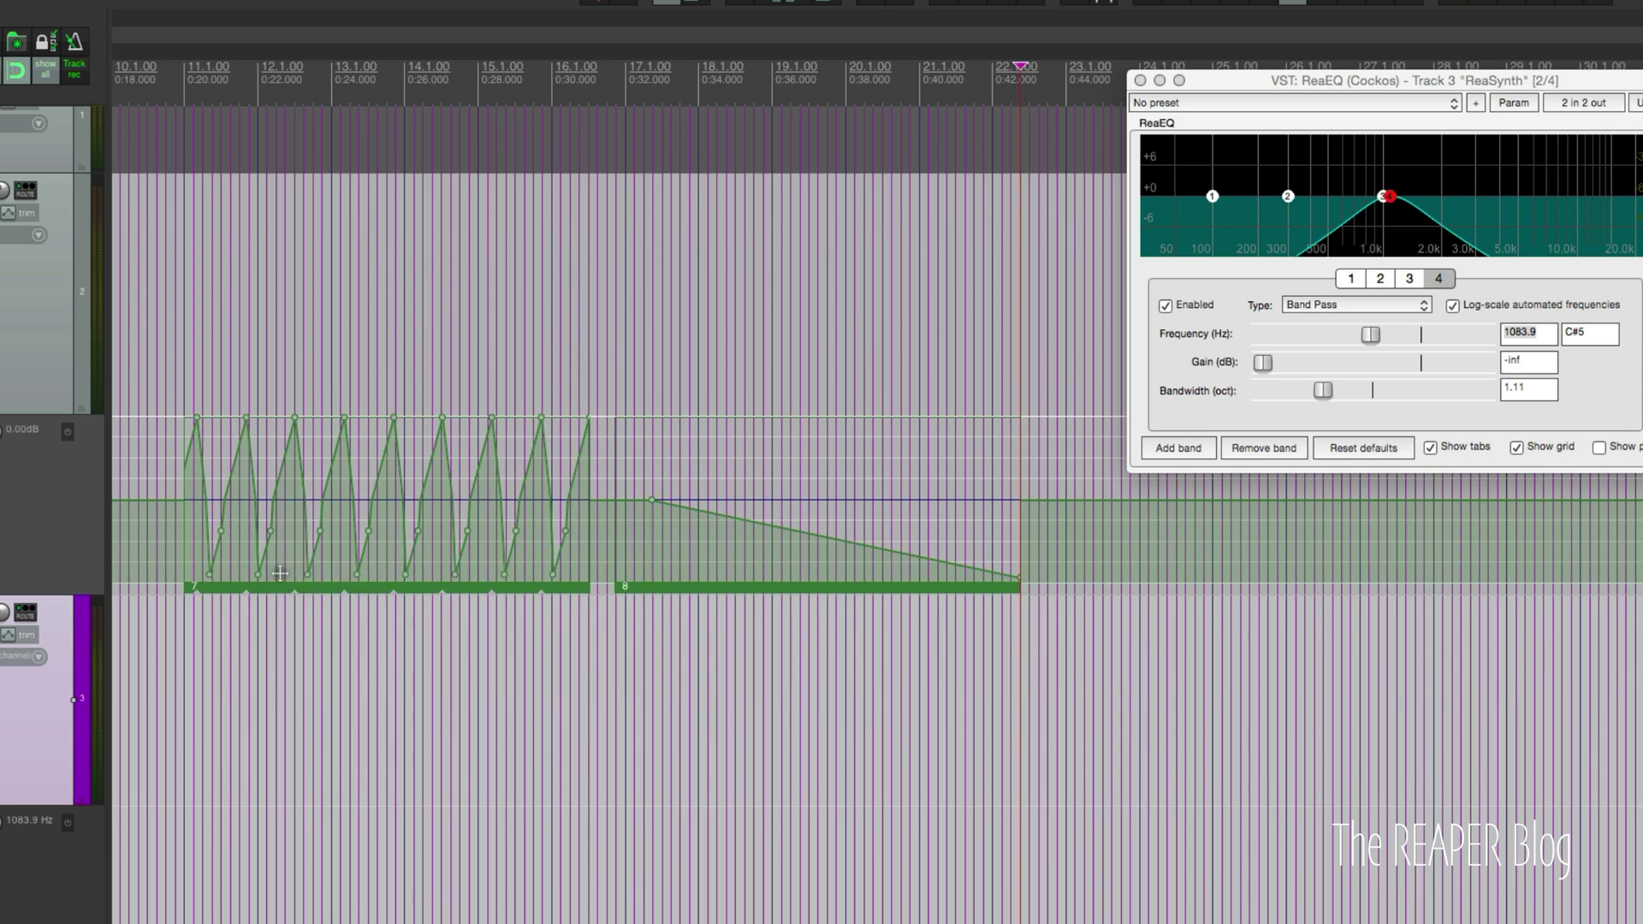
scroll(392, 584, "left", 2)
scroll(392, 584, "left", 10)
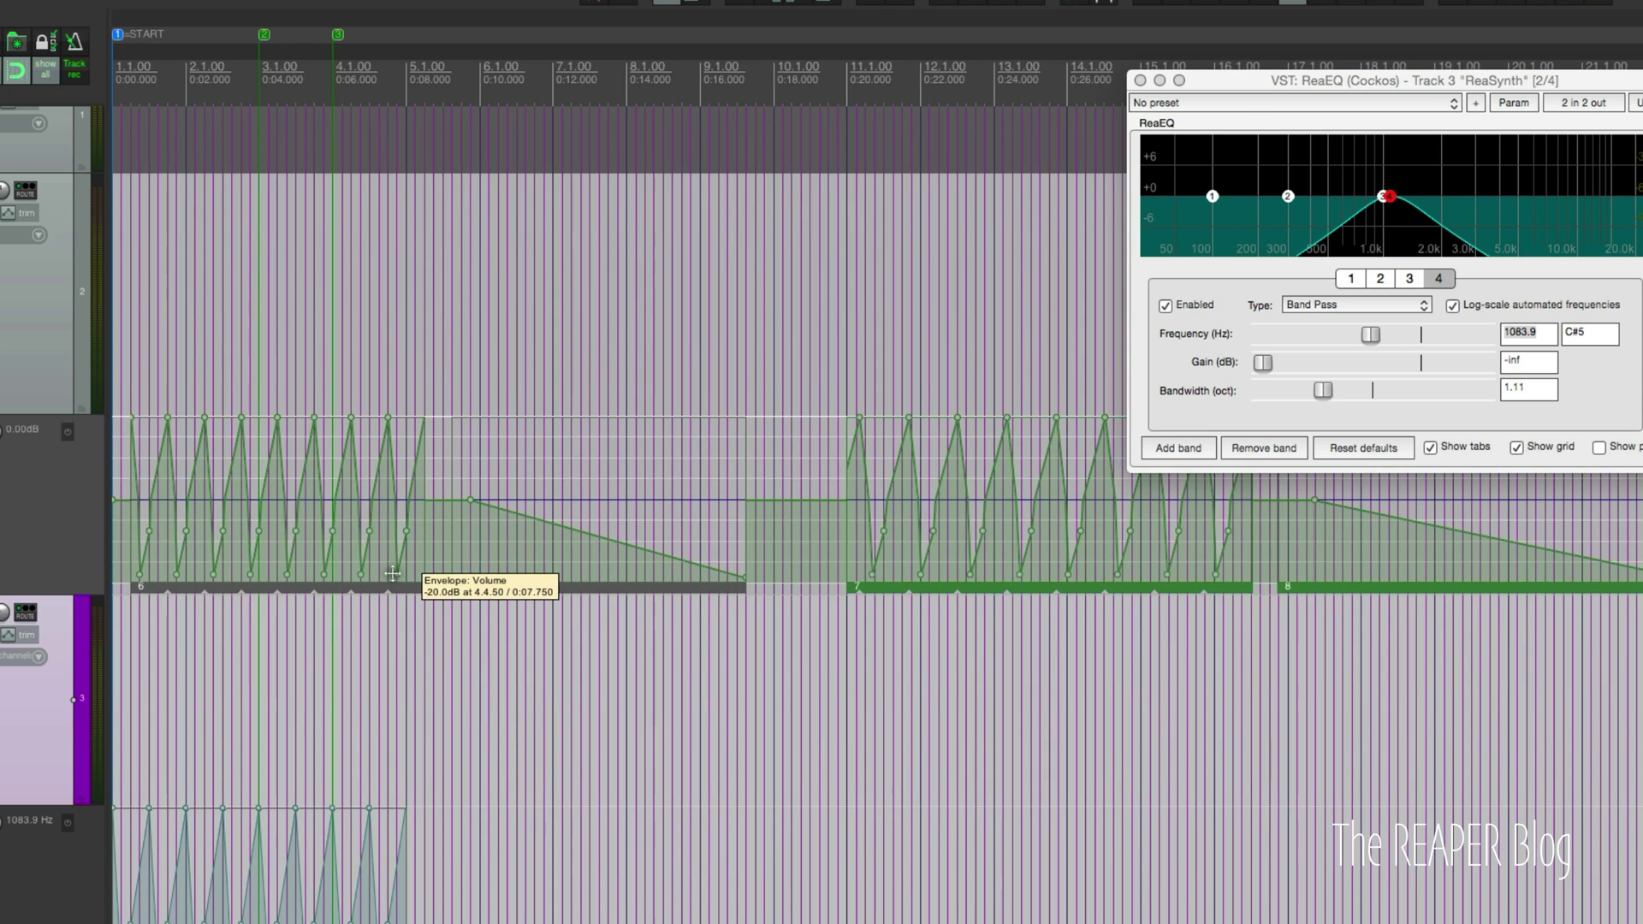
left_click(520, 665)
Move items 5 and 6 to the project start, select both, and resize them to bar 5
left_click_drag(495, 587, 123, 598)
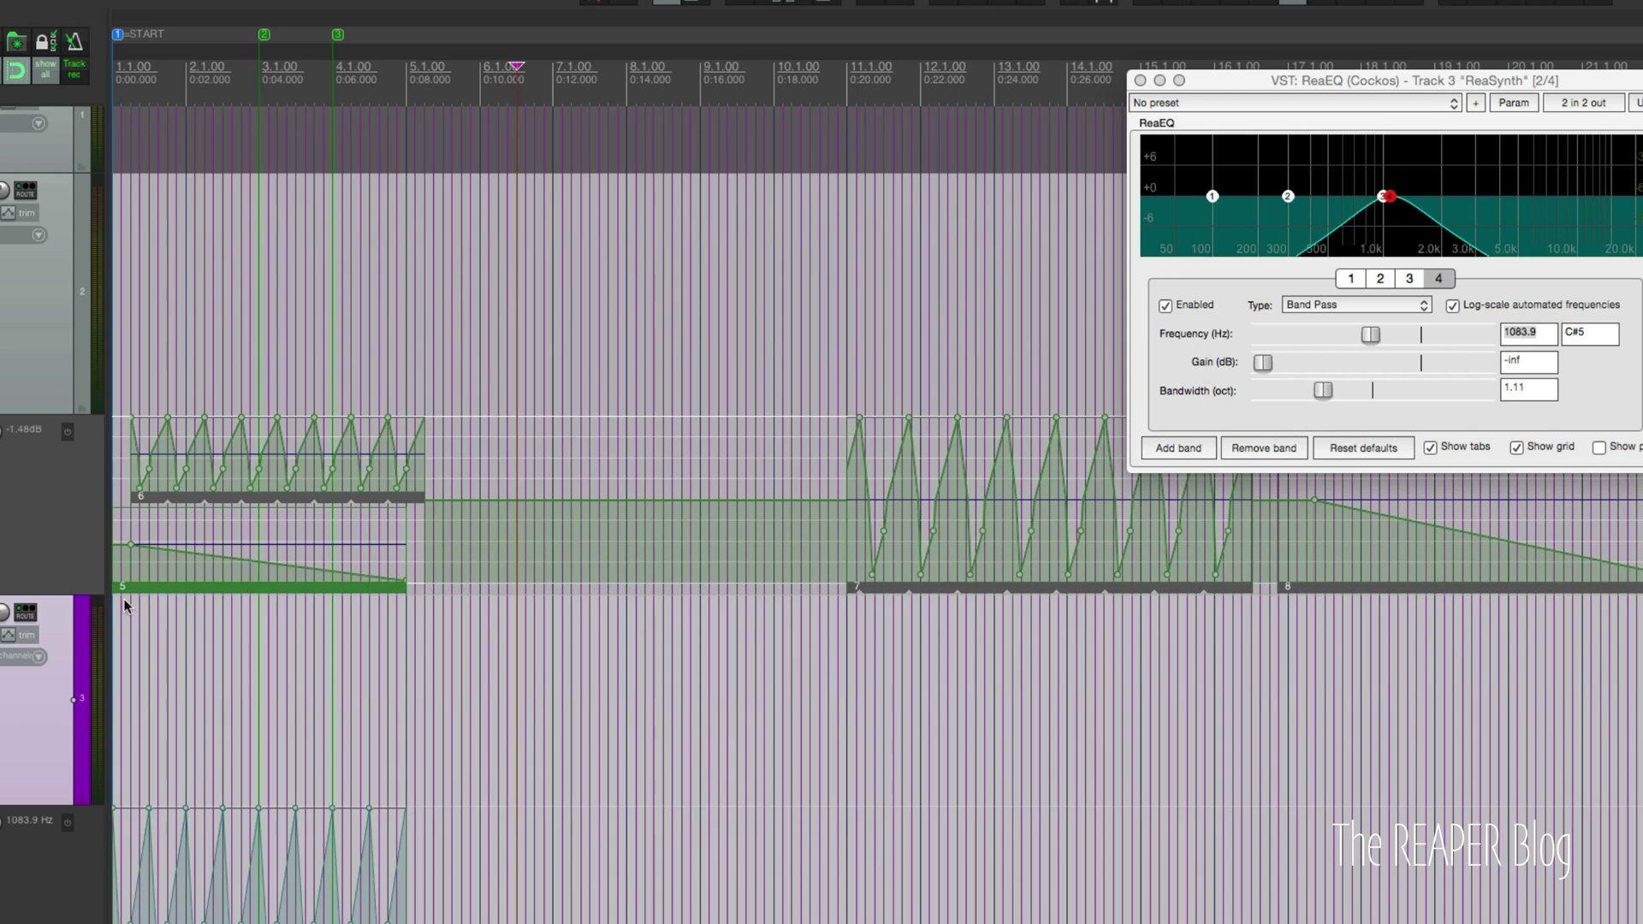
left_click_drag(164, 492, 106, 505)
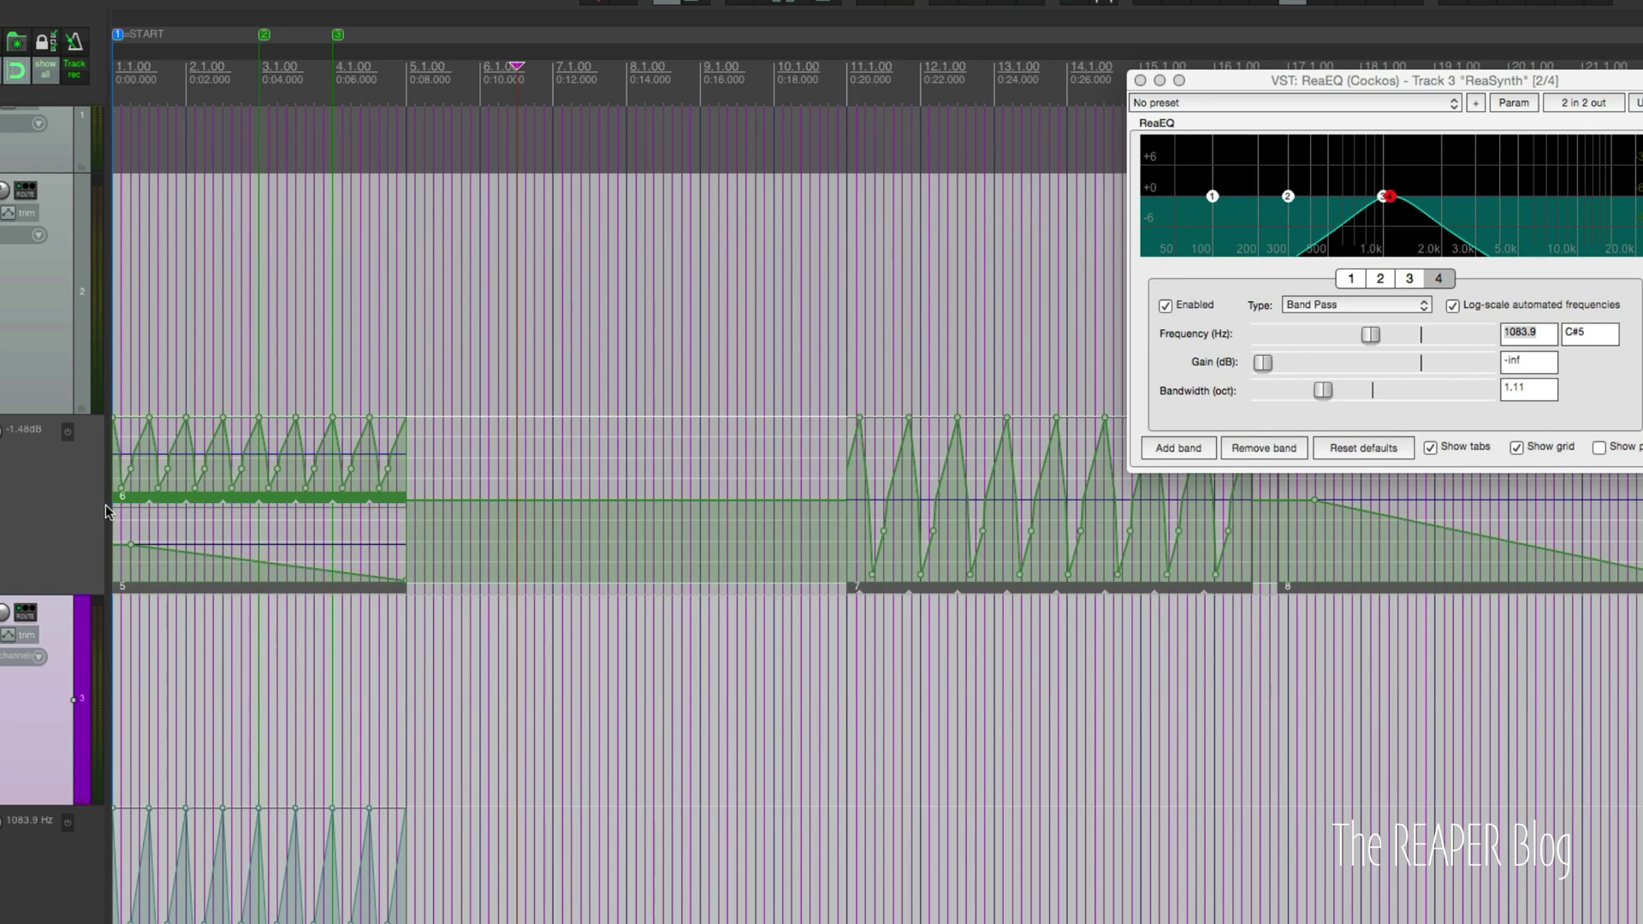
left_click(300, 587, "ctrl")
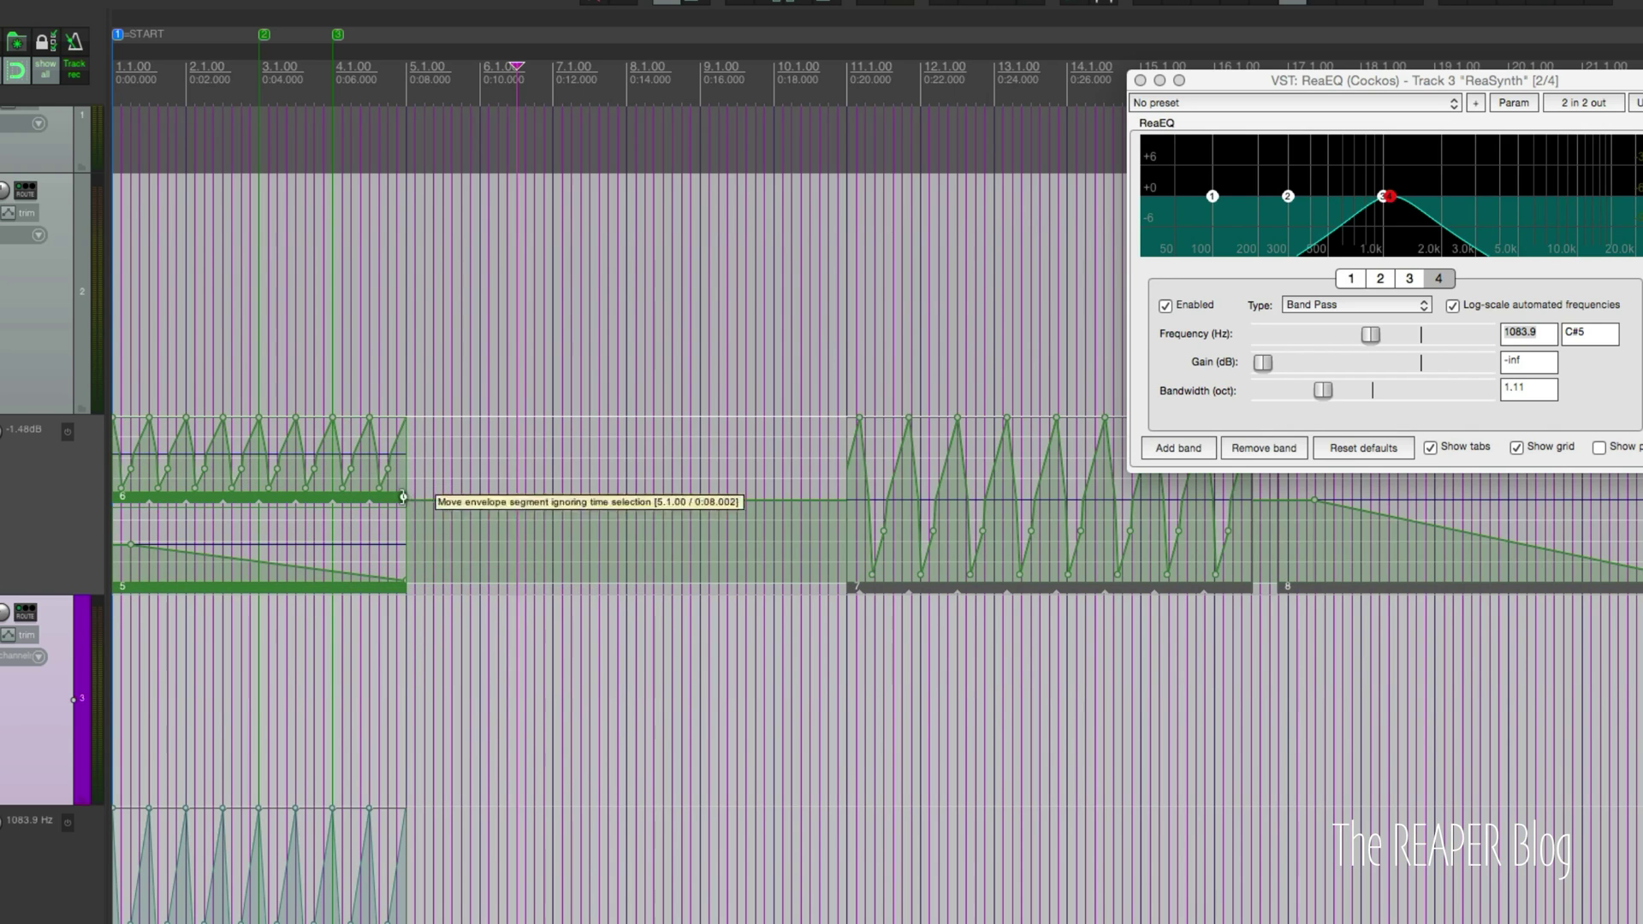
mouse_move(403, 496)
left_mouse_down()
mouse_move(665, 498)
mouse_move(258, 496)
mouse_move(744, 498)
mouse_move(425, 497)
left_mouse_up()
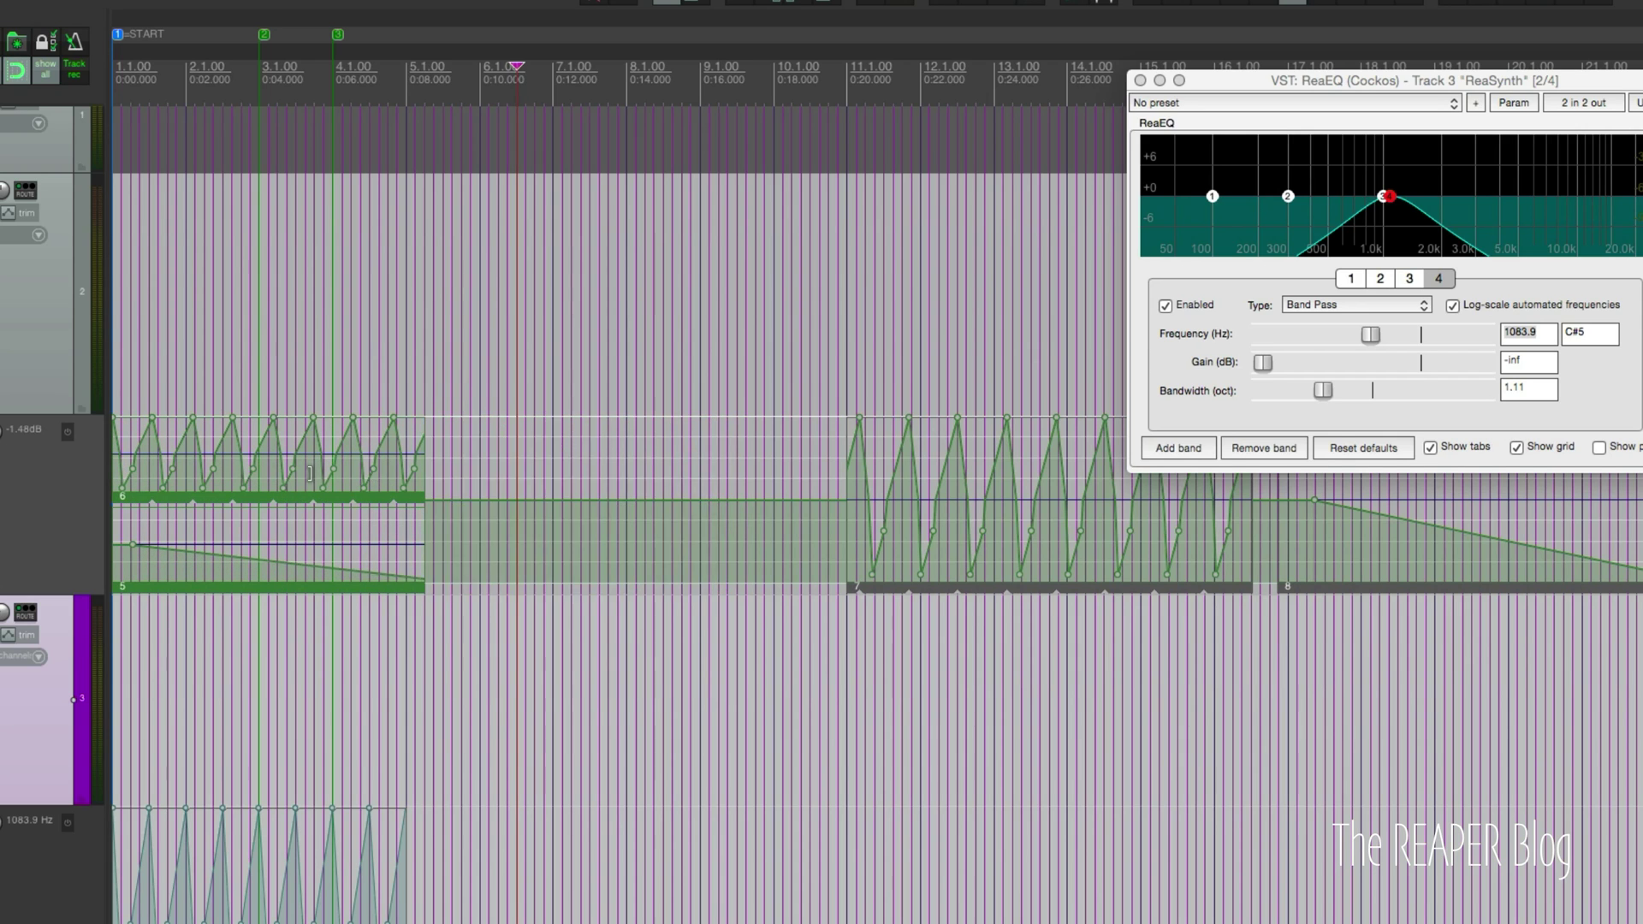
left_click_drag(310, 473, 535, 483)
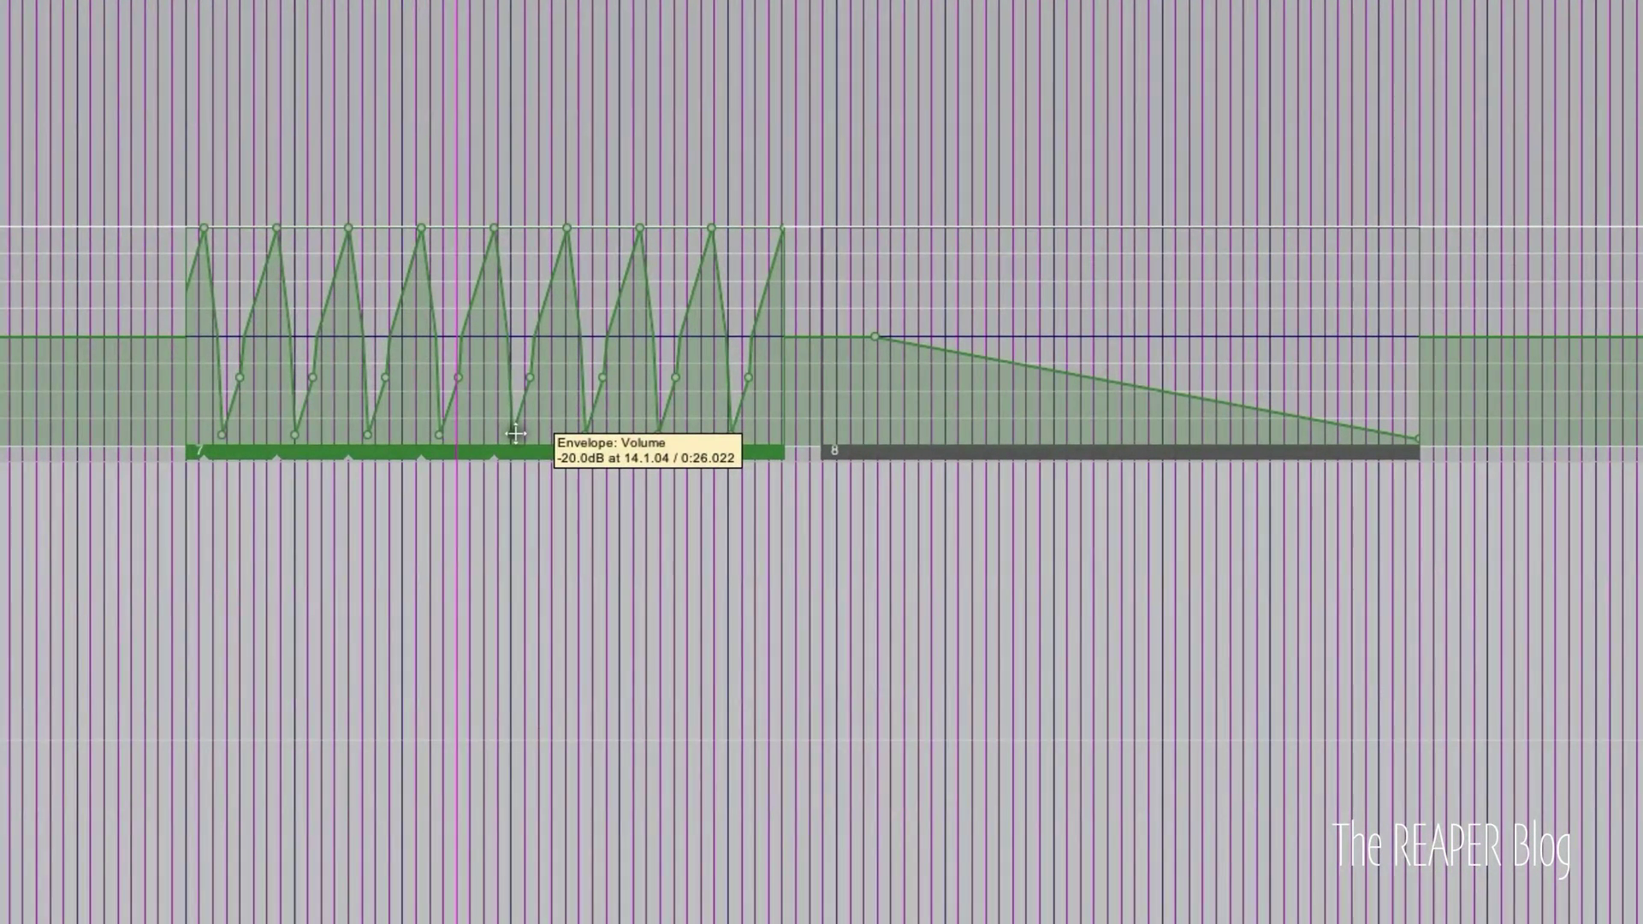
Bring up sawtooth item 7's delete option, then switch to freehand envelope drawing
right_click(476, 453)
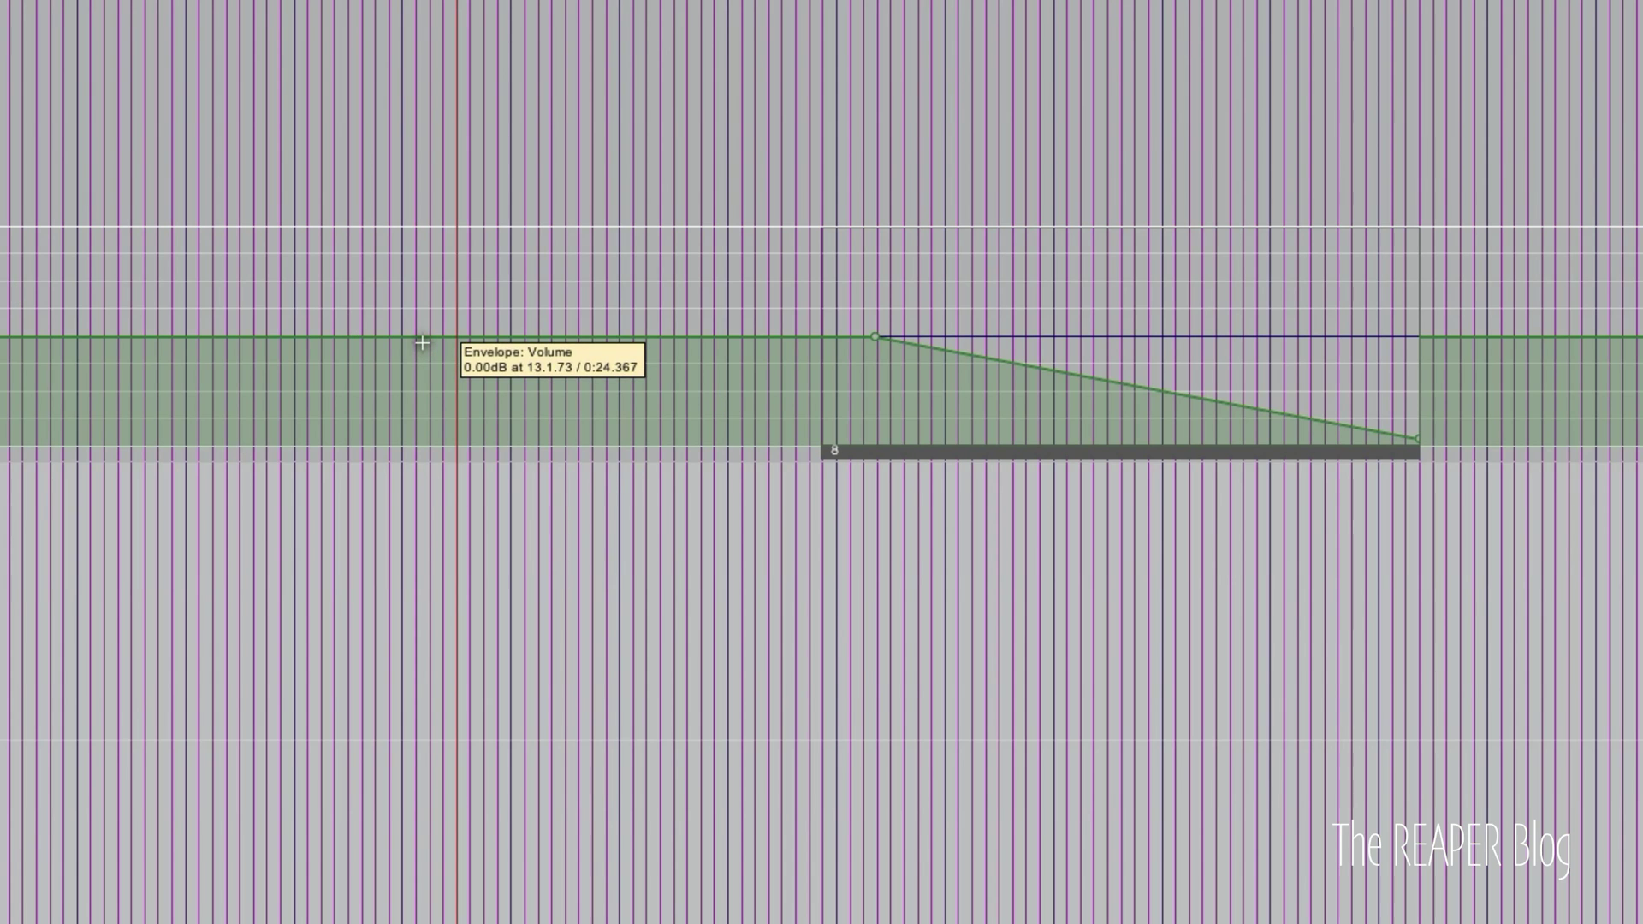
key("ctrl")
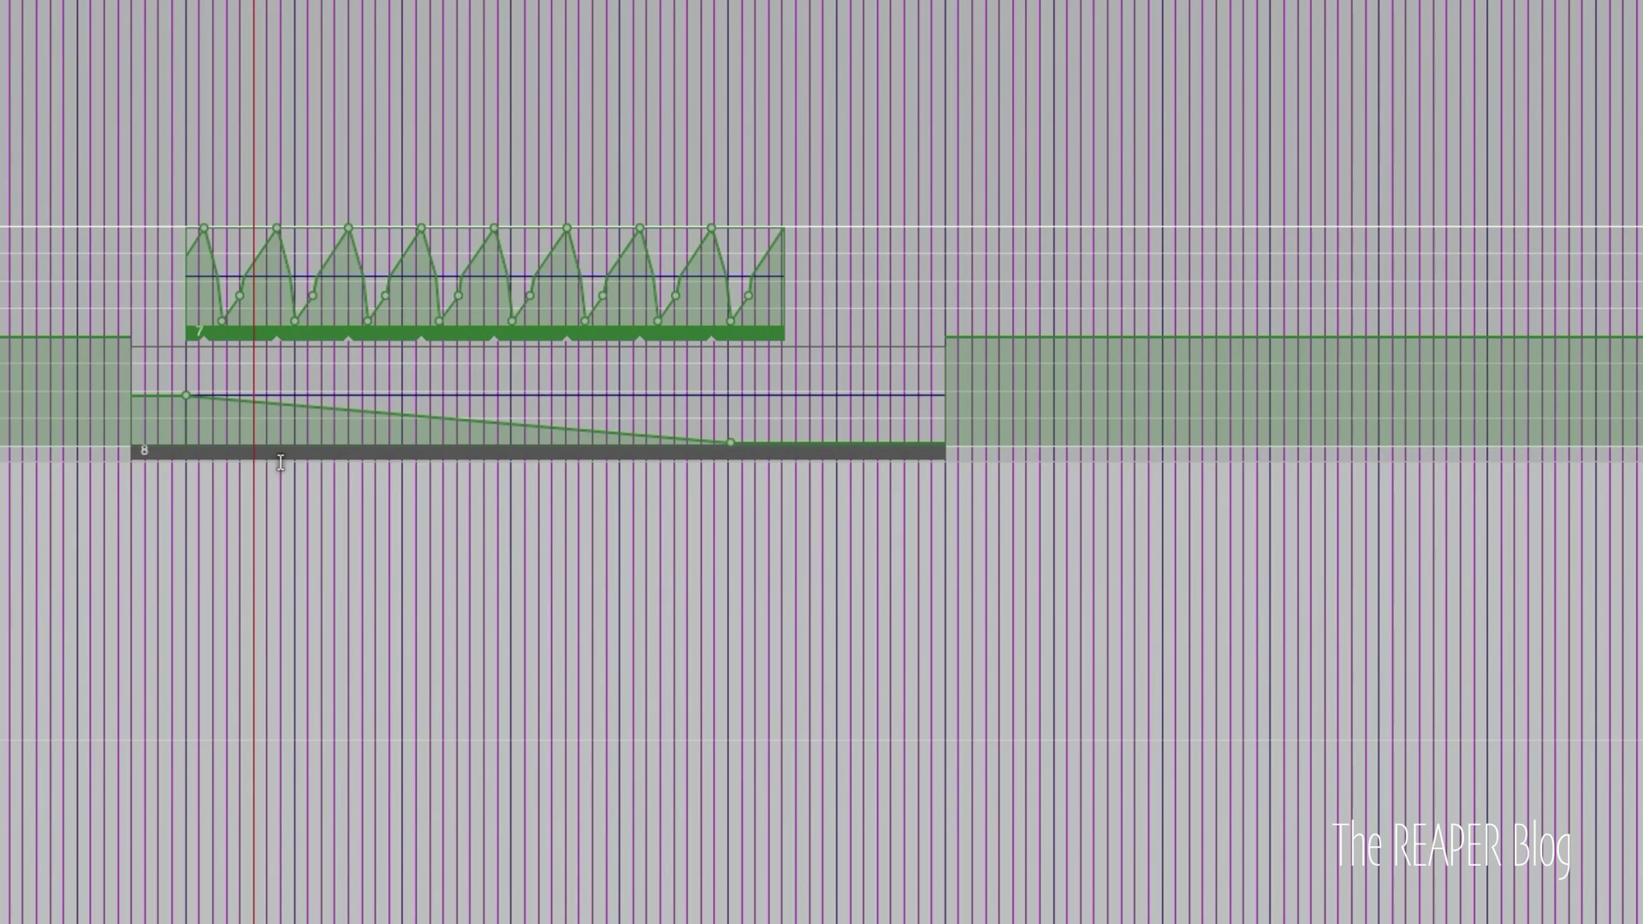
Glue items 7 and 8 together, drag the result right, and add a volume envelope point
left_click(282, 451, "shift")
left_click(296, 493)
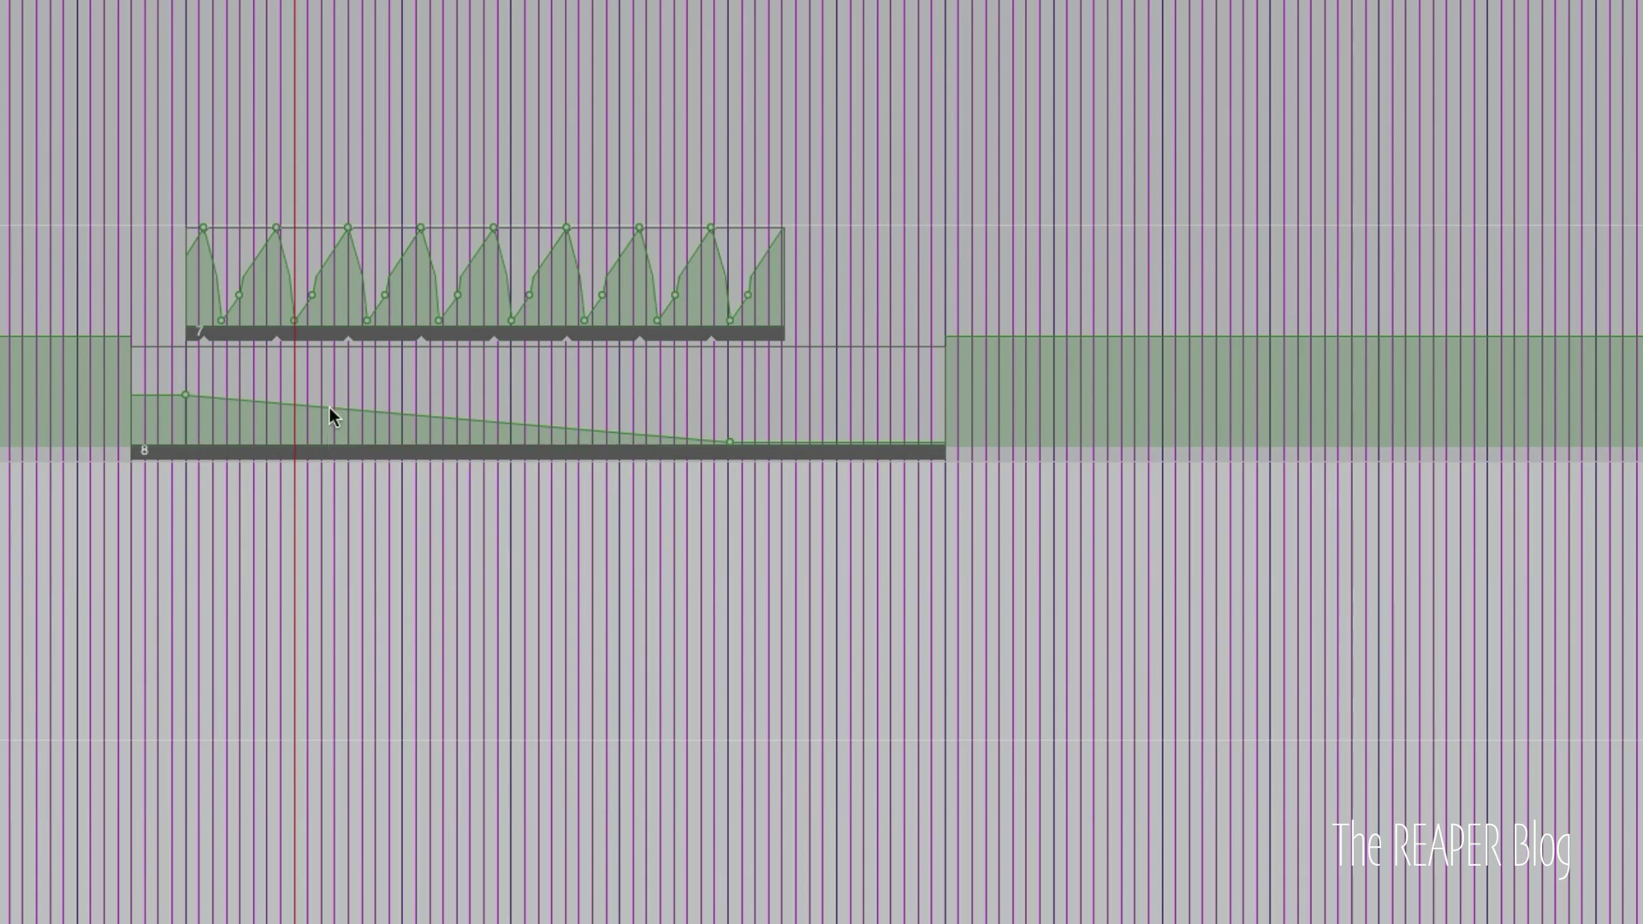
left_click(331, 333)
left_click(333, 450, "shift")
right_click(333, 451)
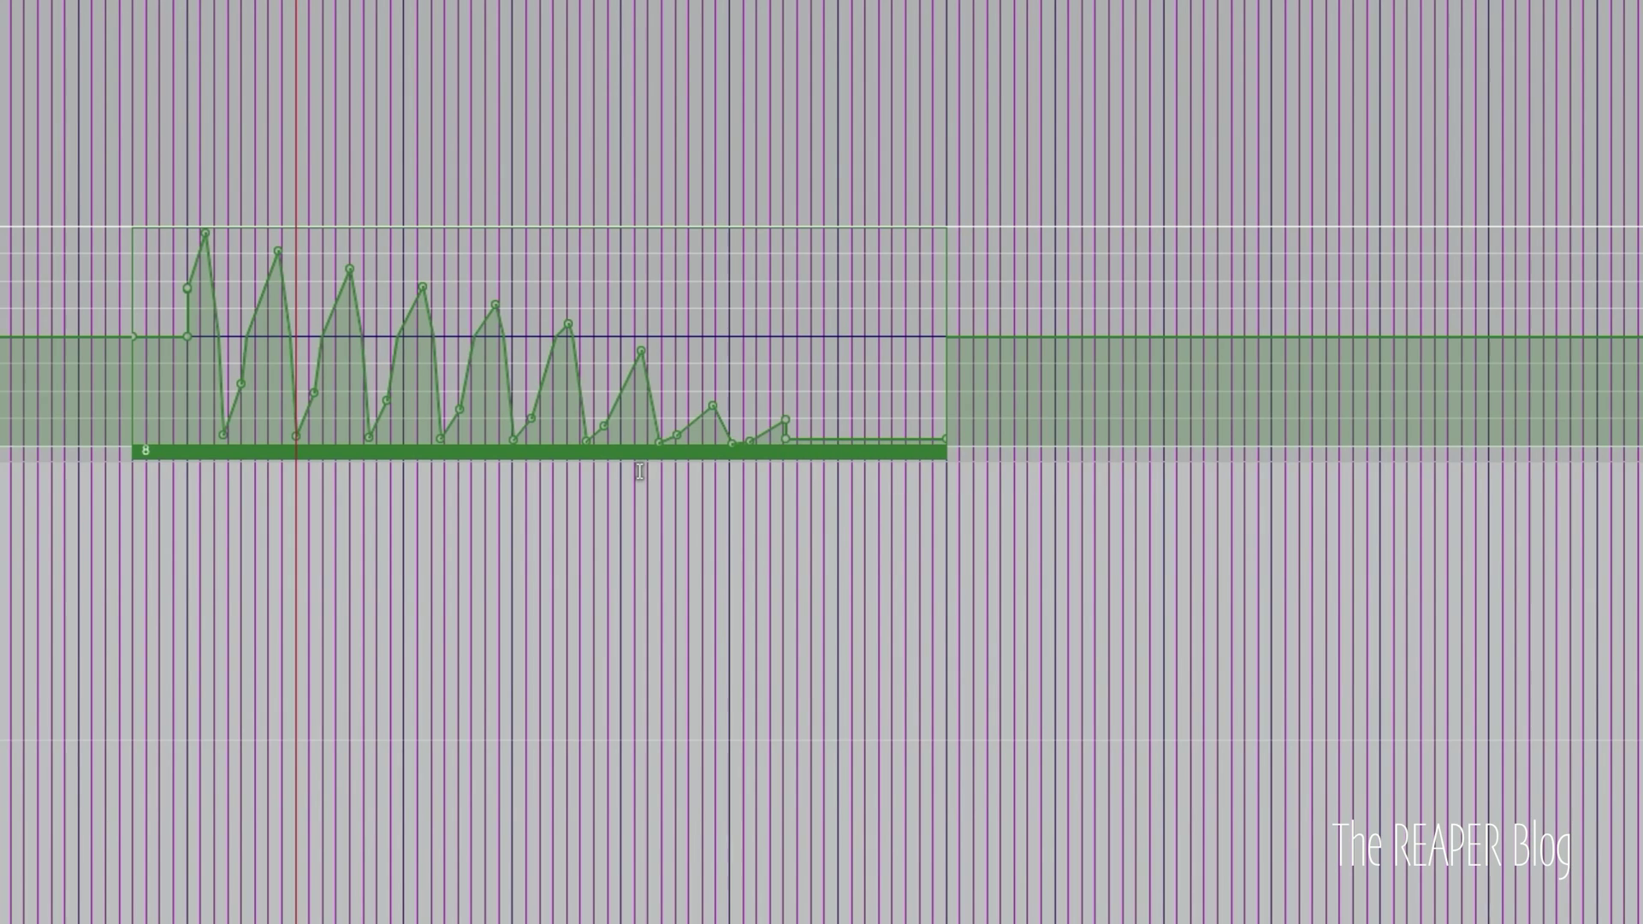
left_click_drag(462, 450, 1291, 455)
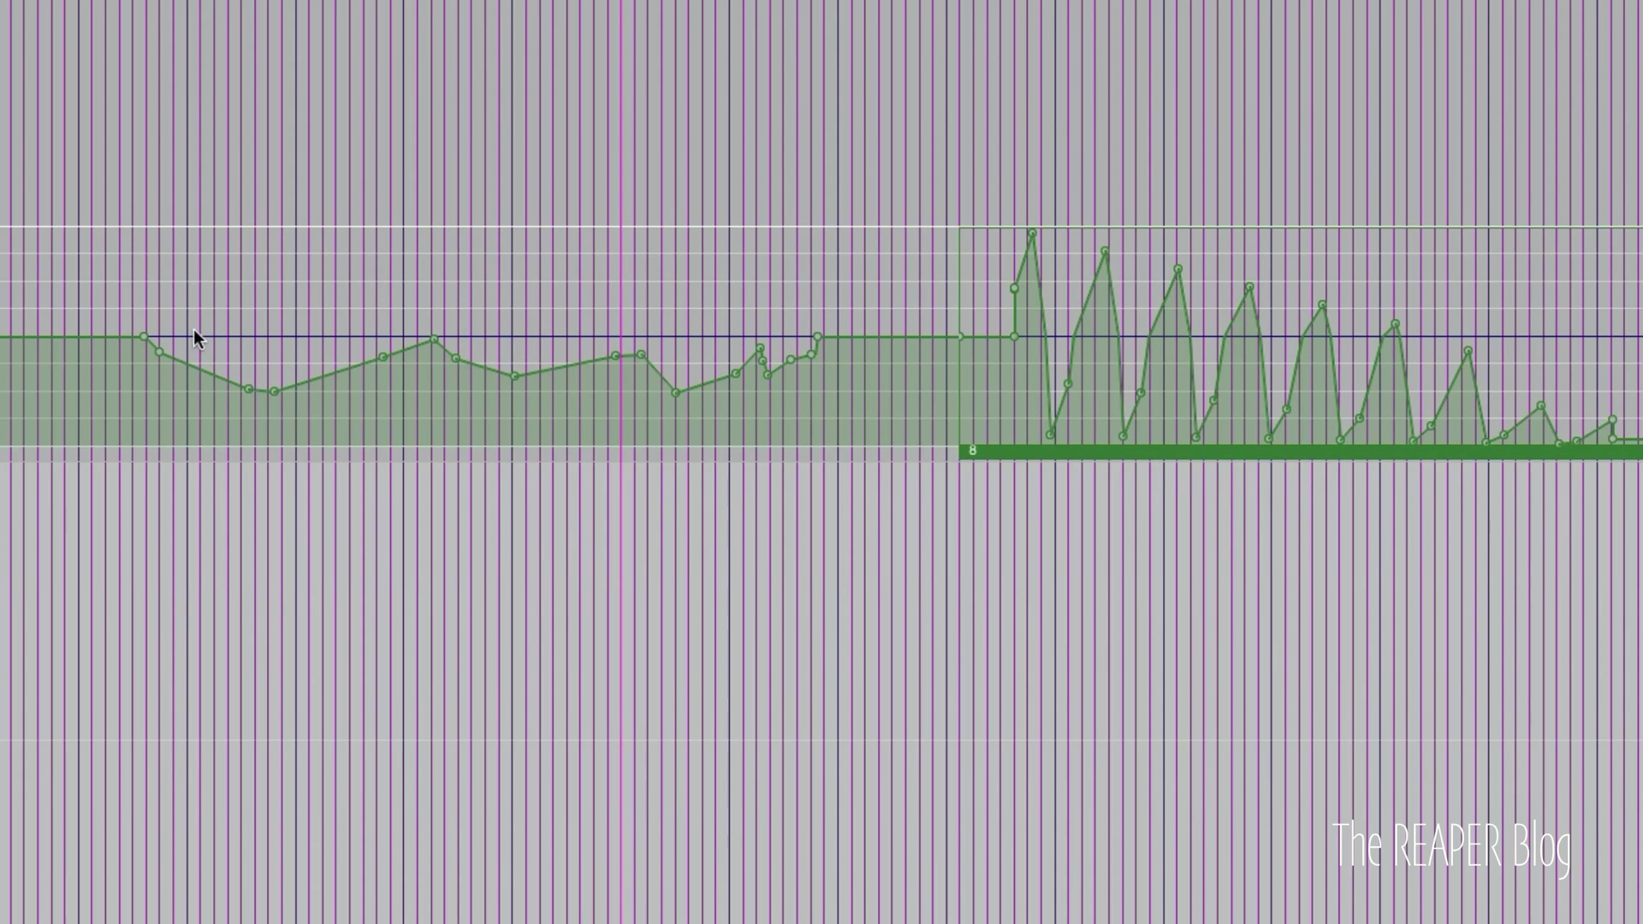
left_click(817, 335)
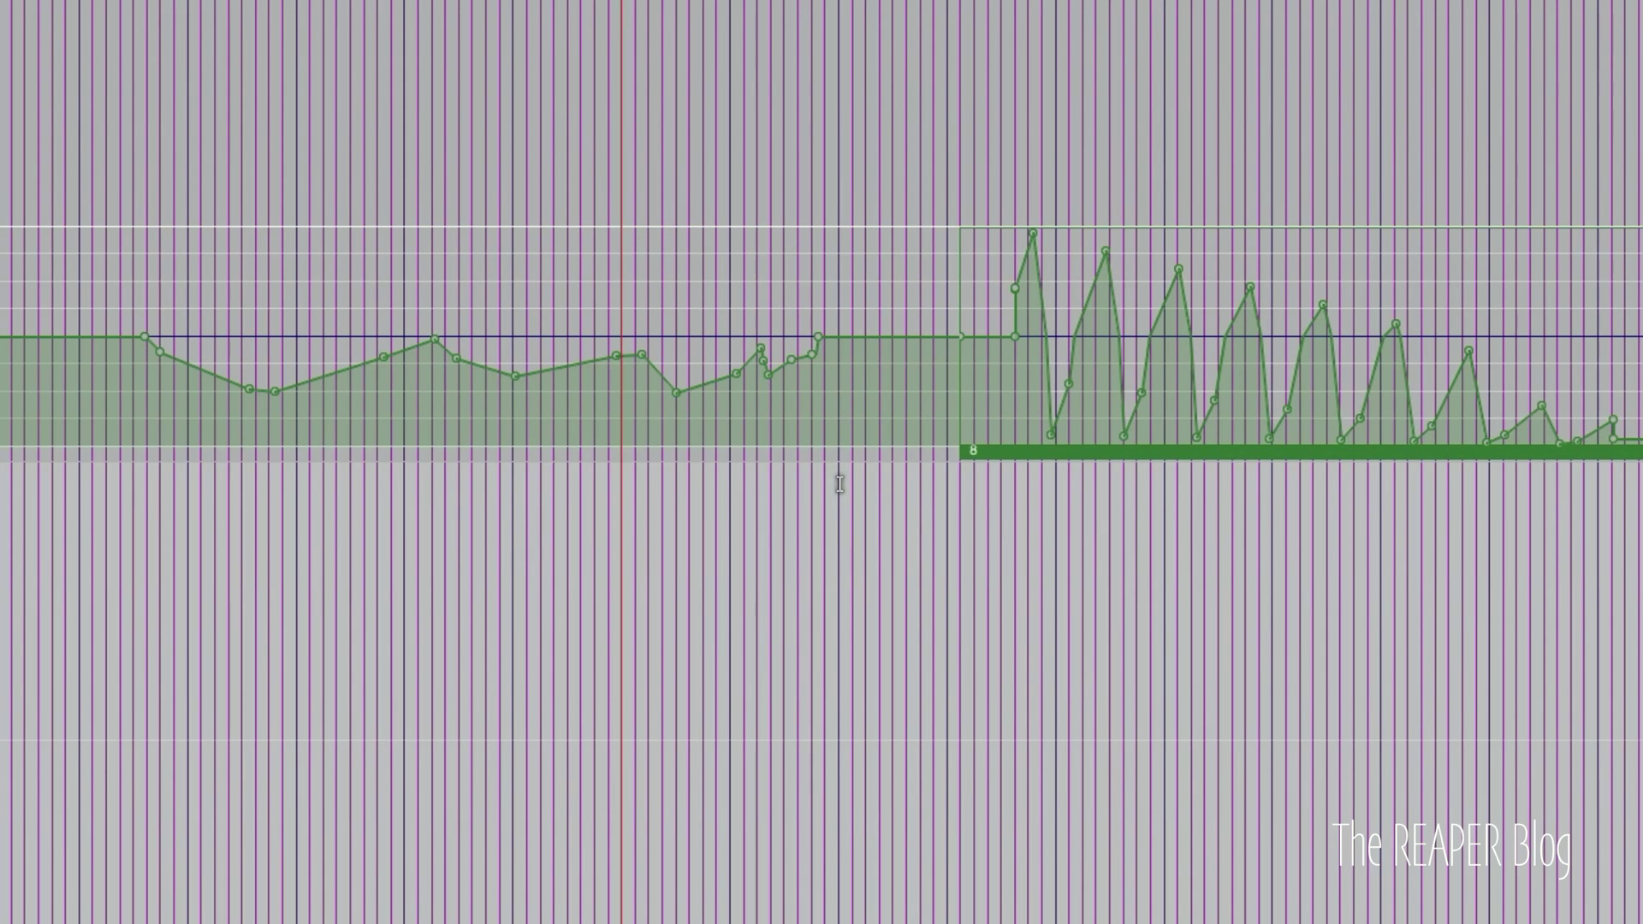
Save glued item 8 to 8.ReaperAutoItem, keeping AutomationItems as the destination folder
scroll(925, 462, "up", 3)
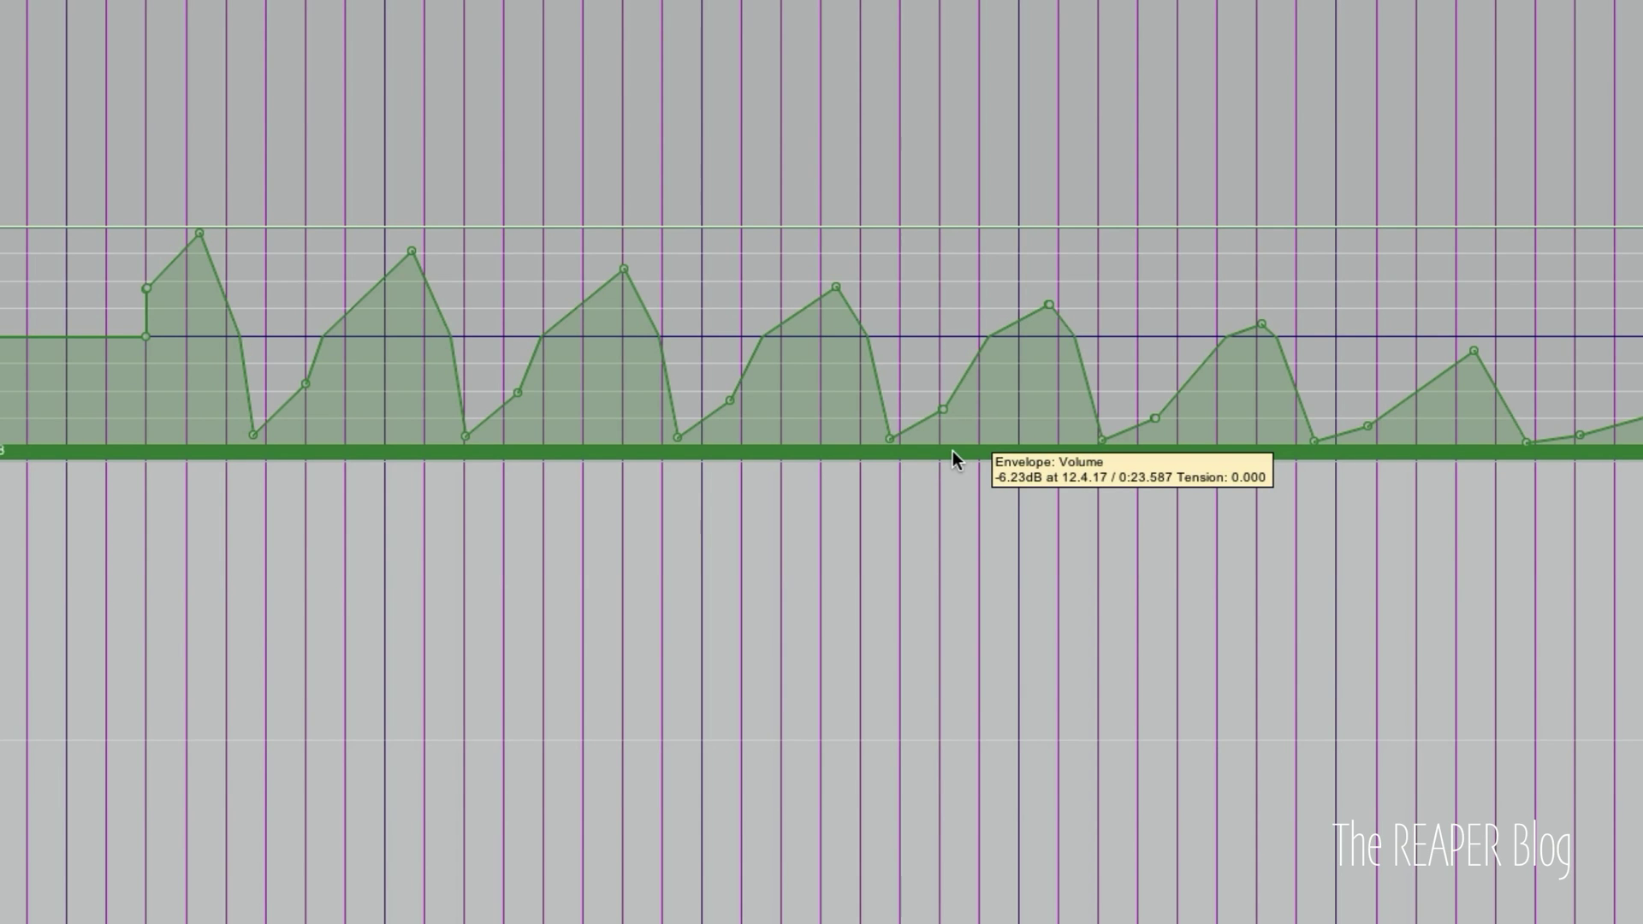
right_click(823, 453)
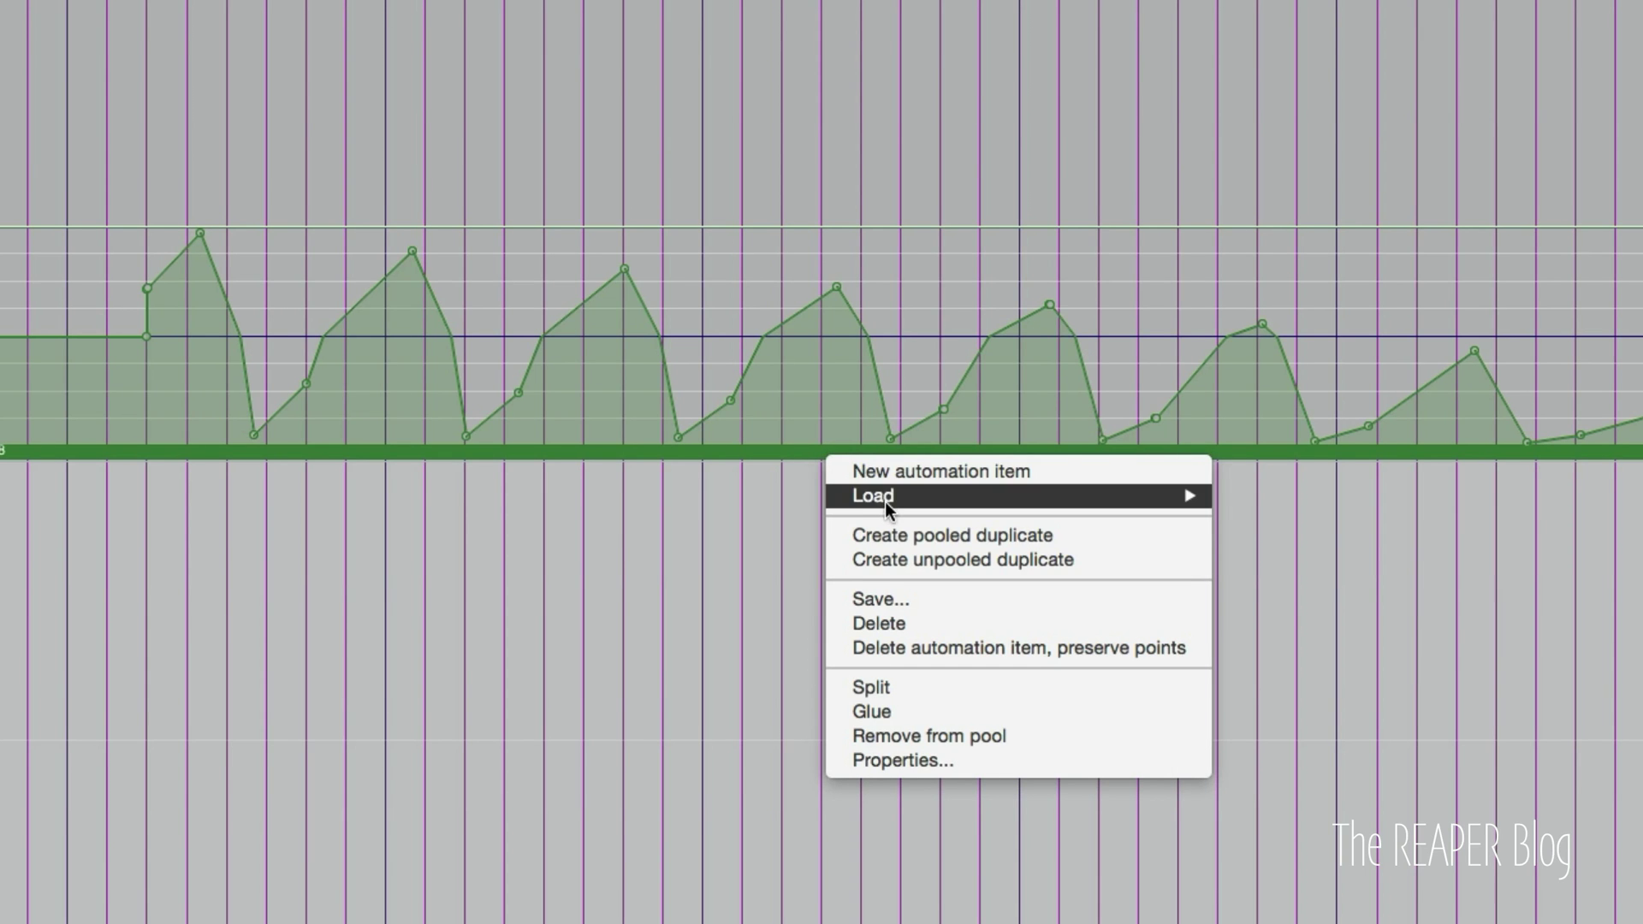
left_click(885, 600)
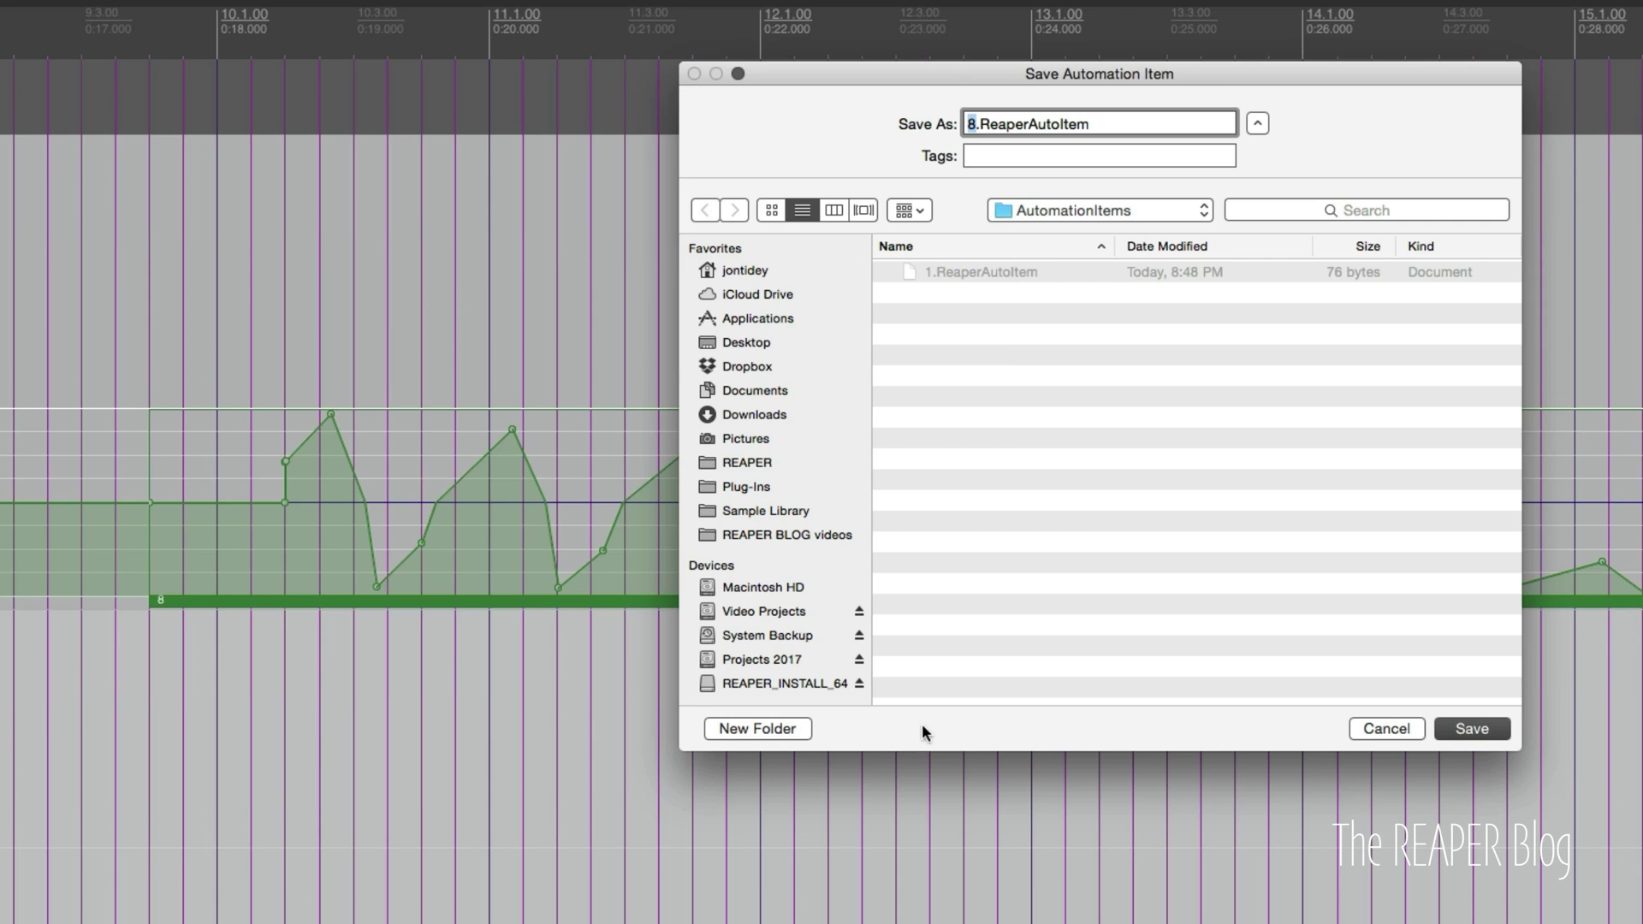
left_click(1049, 212)
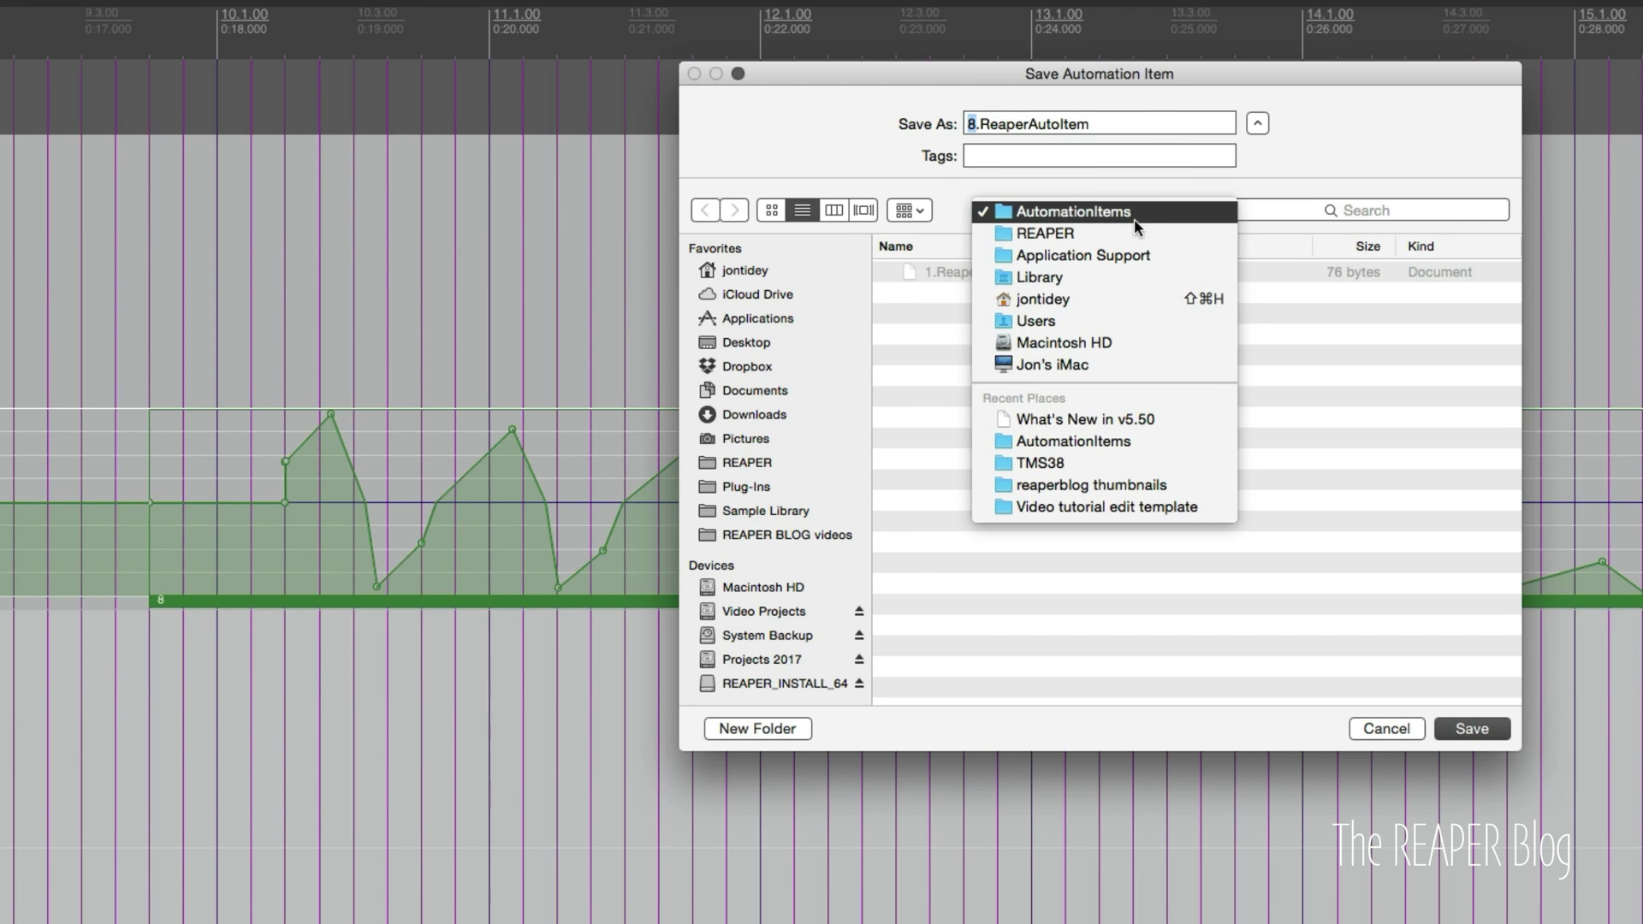
left_click(1302, 166)
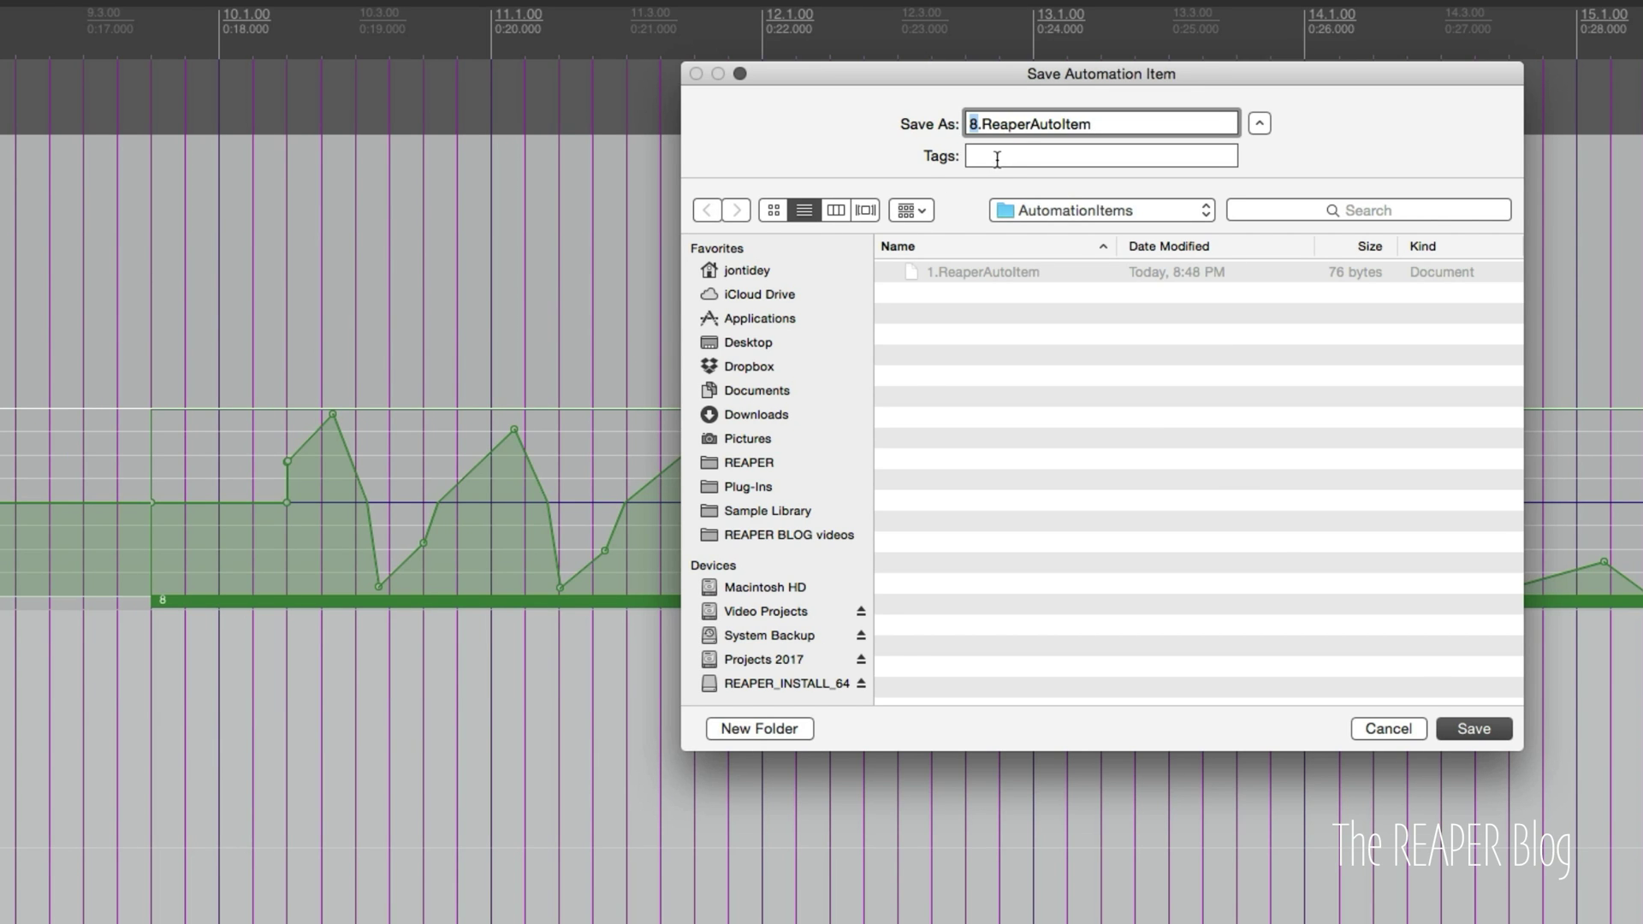
left_click(1472, 728)
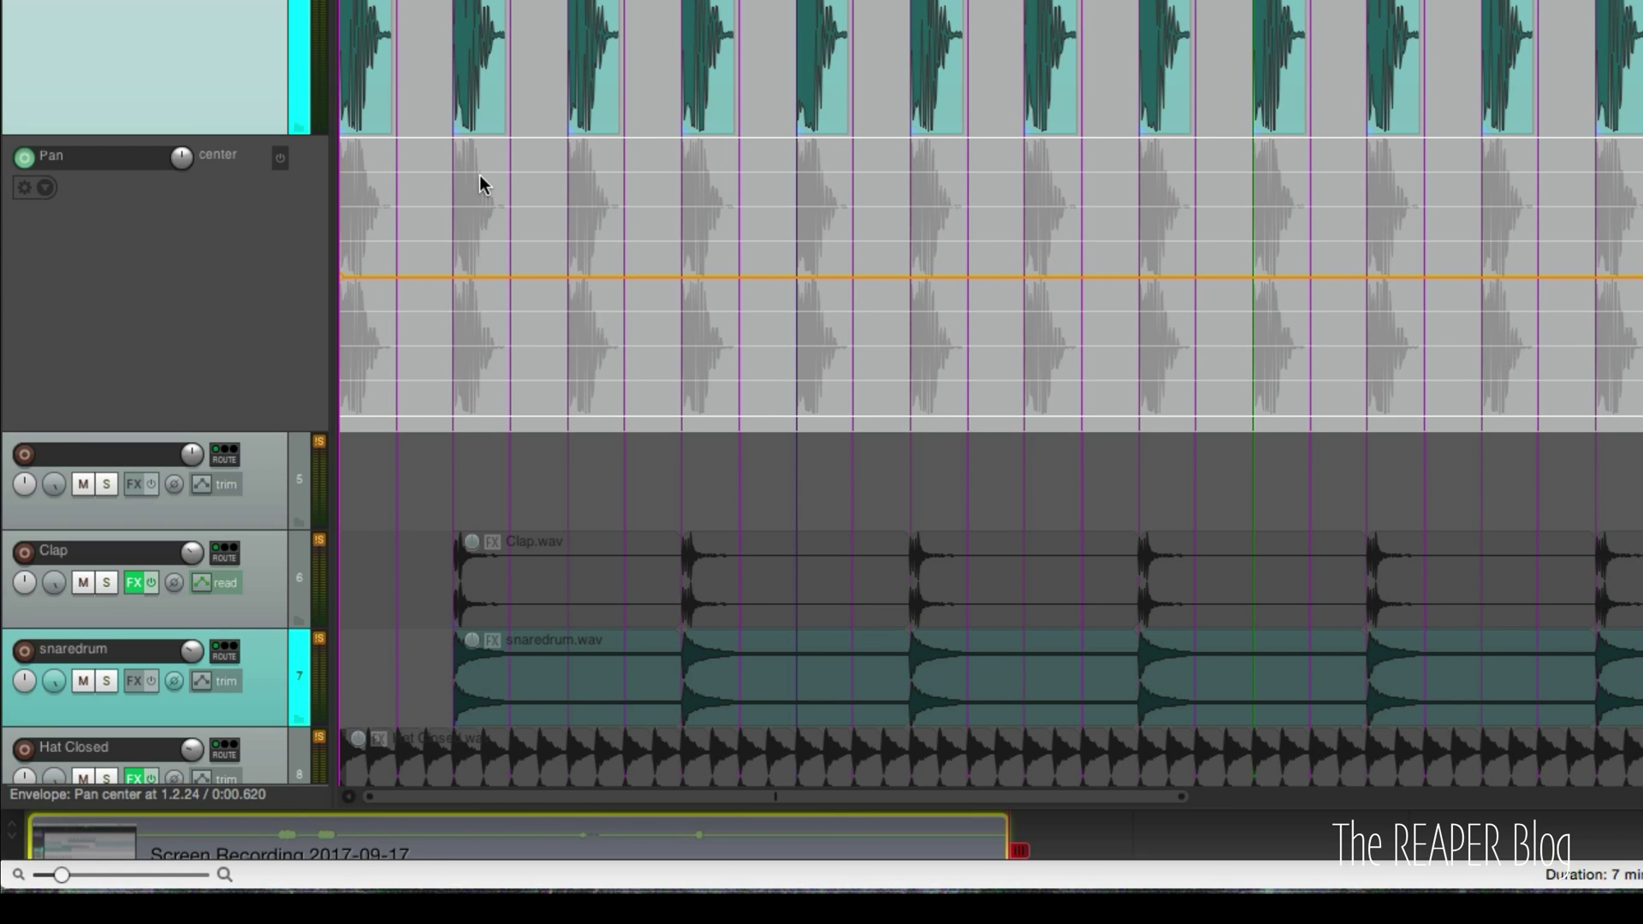
Load saved automation item 8 onto the drum track's Pan envelope at the project start
key("Home")
right_click(365, 177)
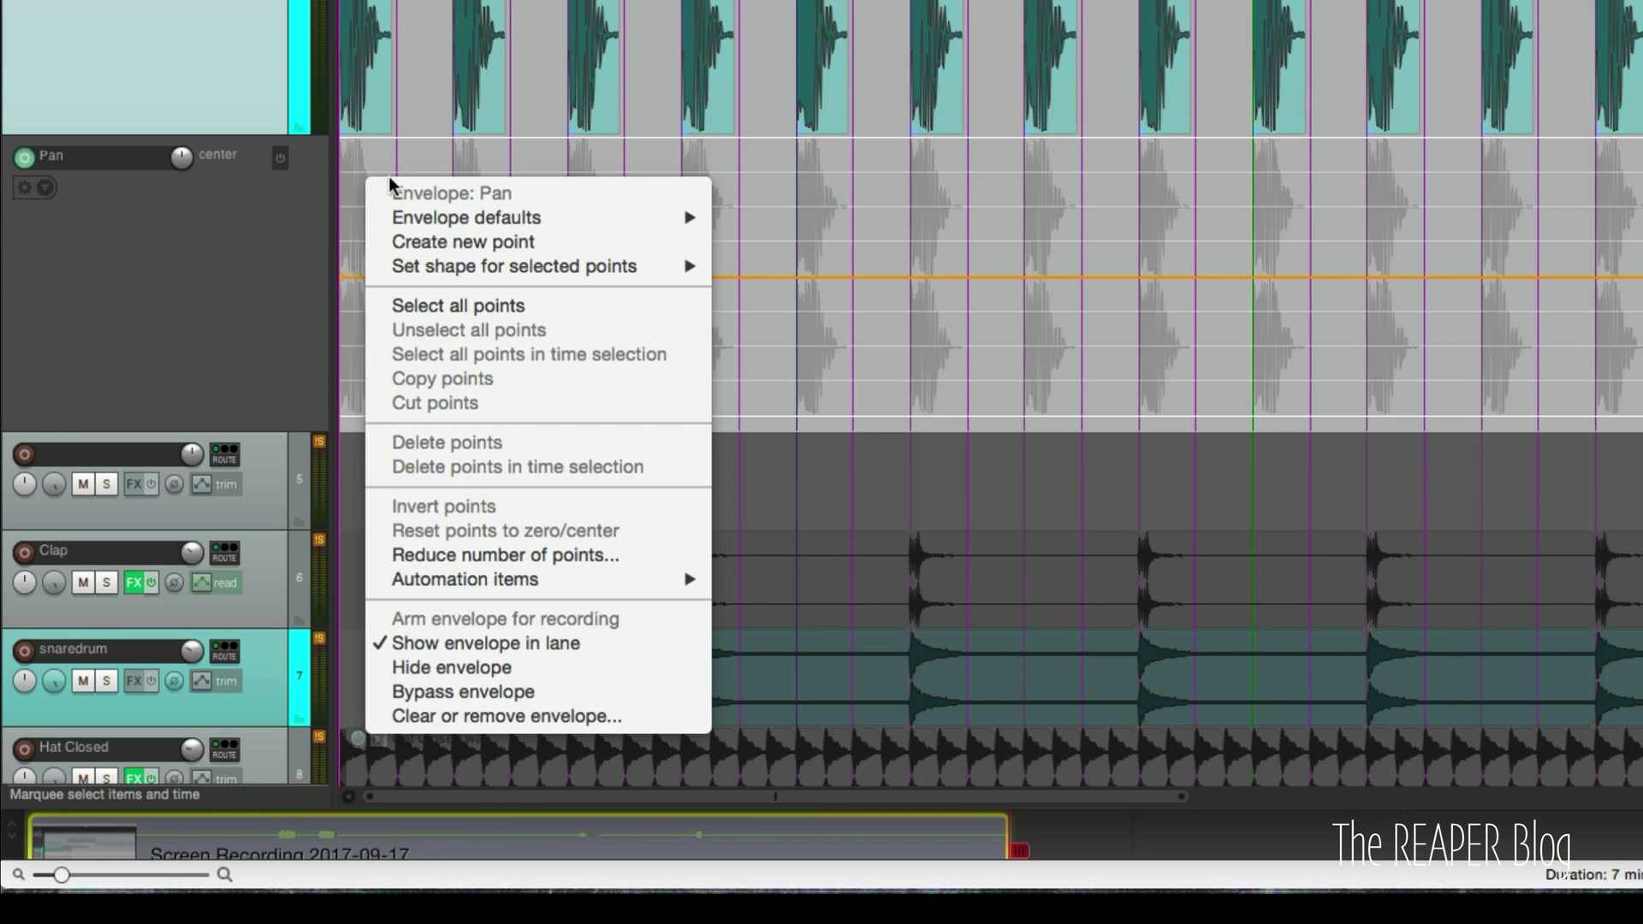
mouse_move(516, 587)
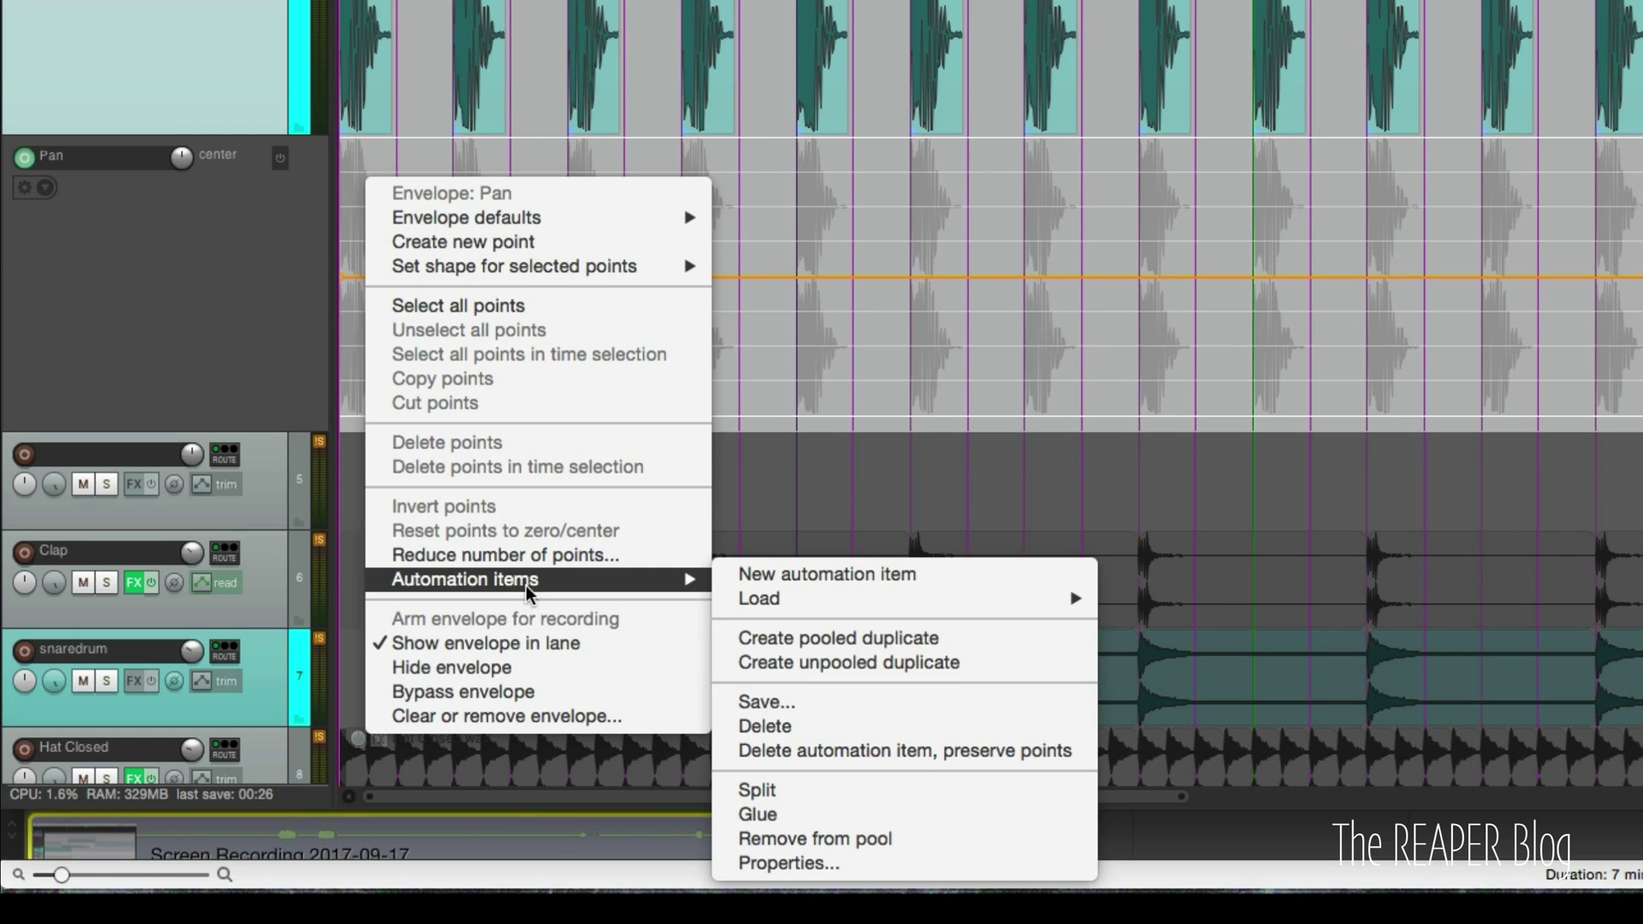
mouse_move(888, 603)
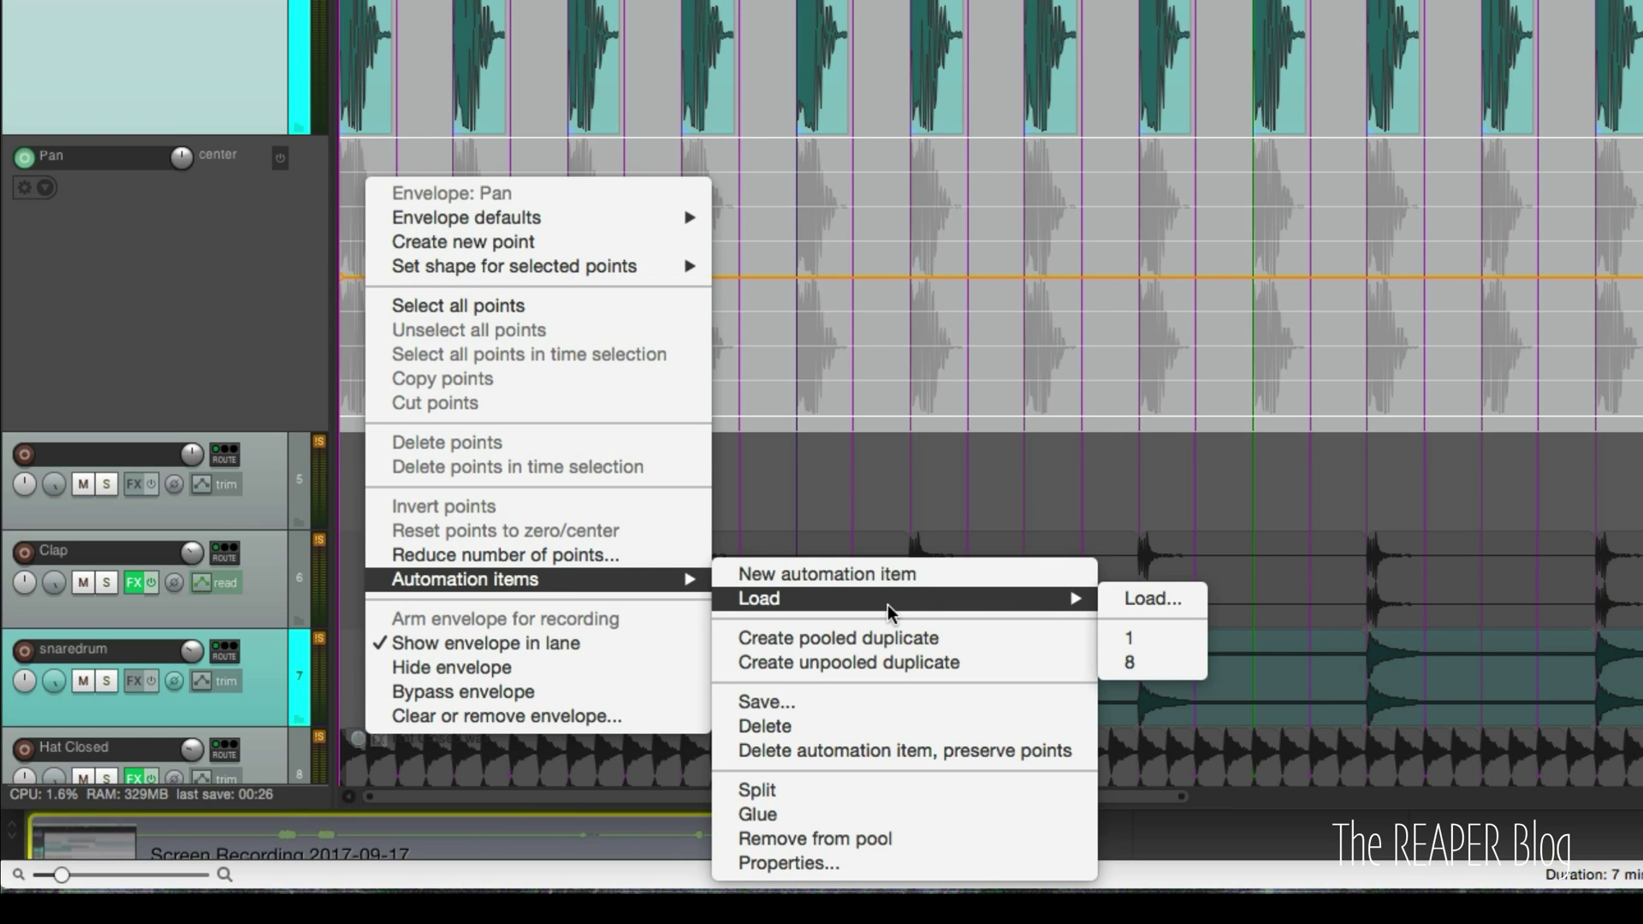
left_click(1124, 666)
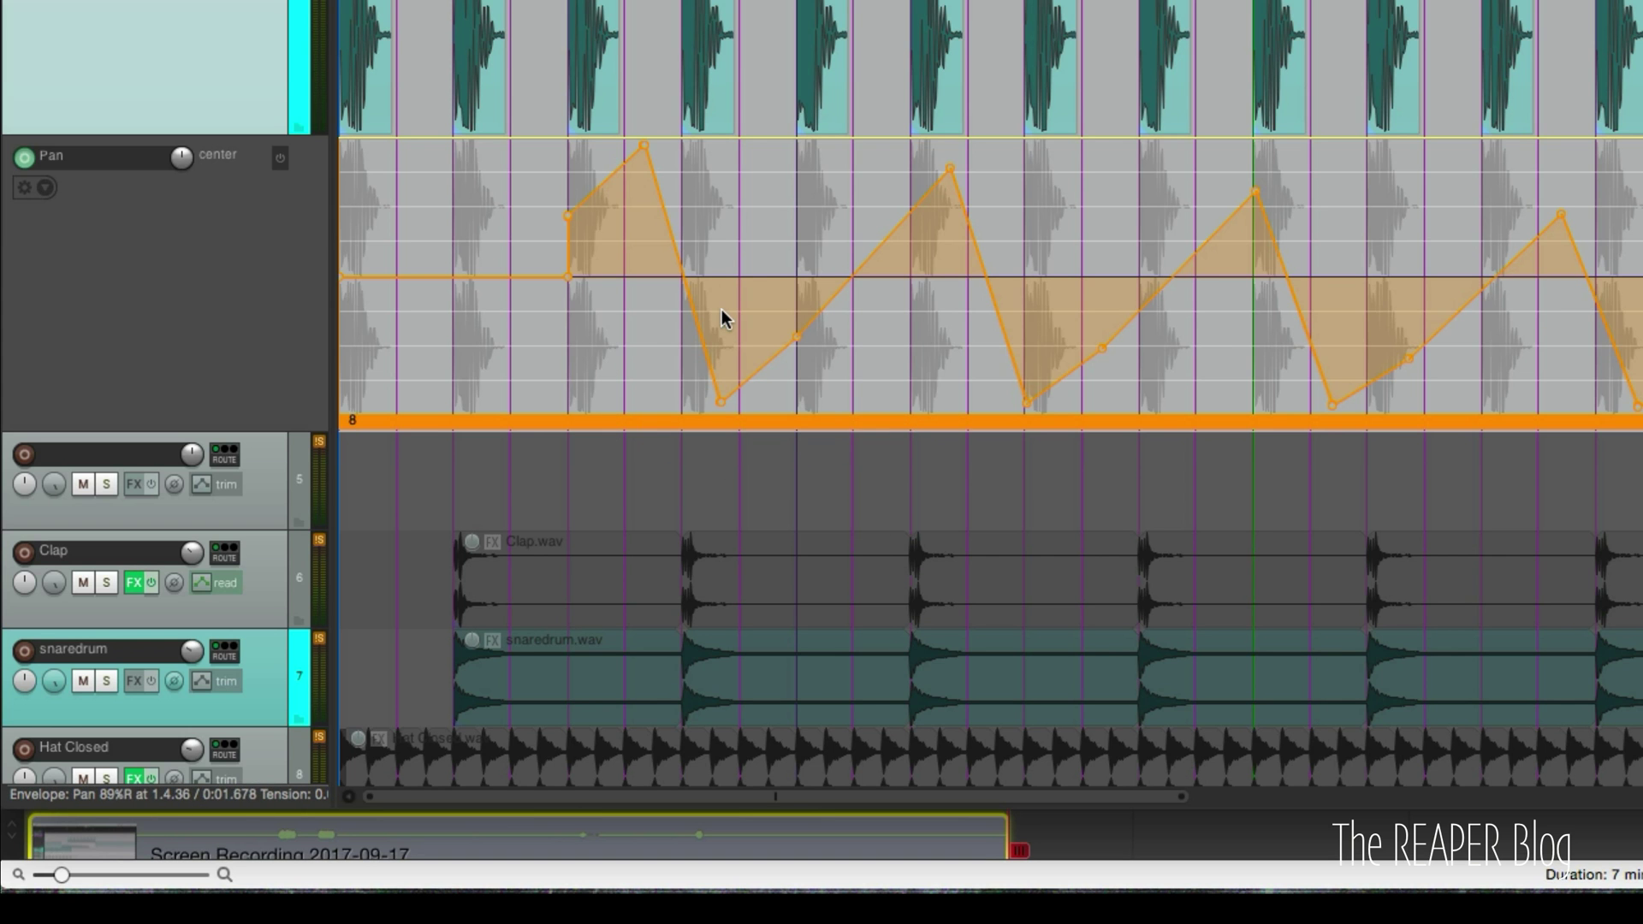
Deselect the loaded automation item, zoom out, and place the edit cursor at bar 7
left_click(614, 387)
scroll(614, 386, "down", 1)
scroll(614, 387, "down", 3)
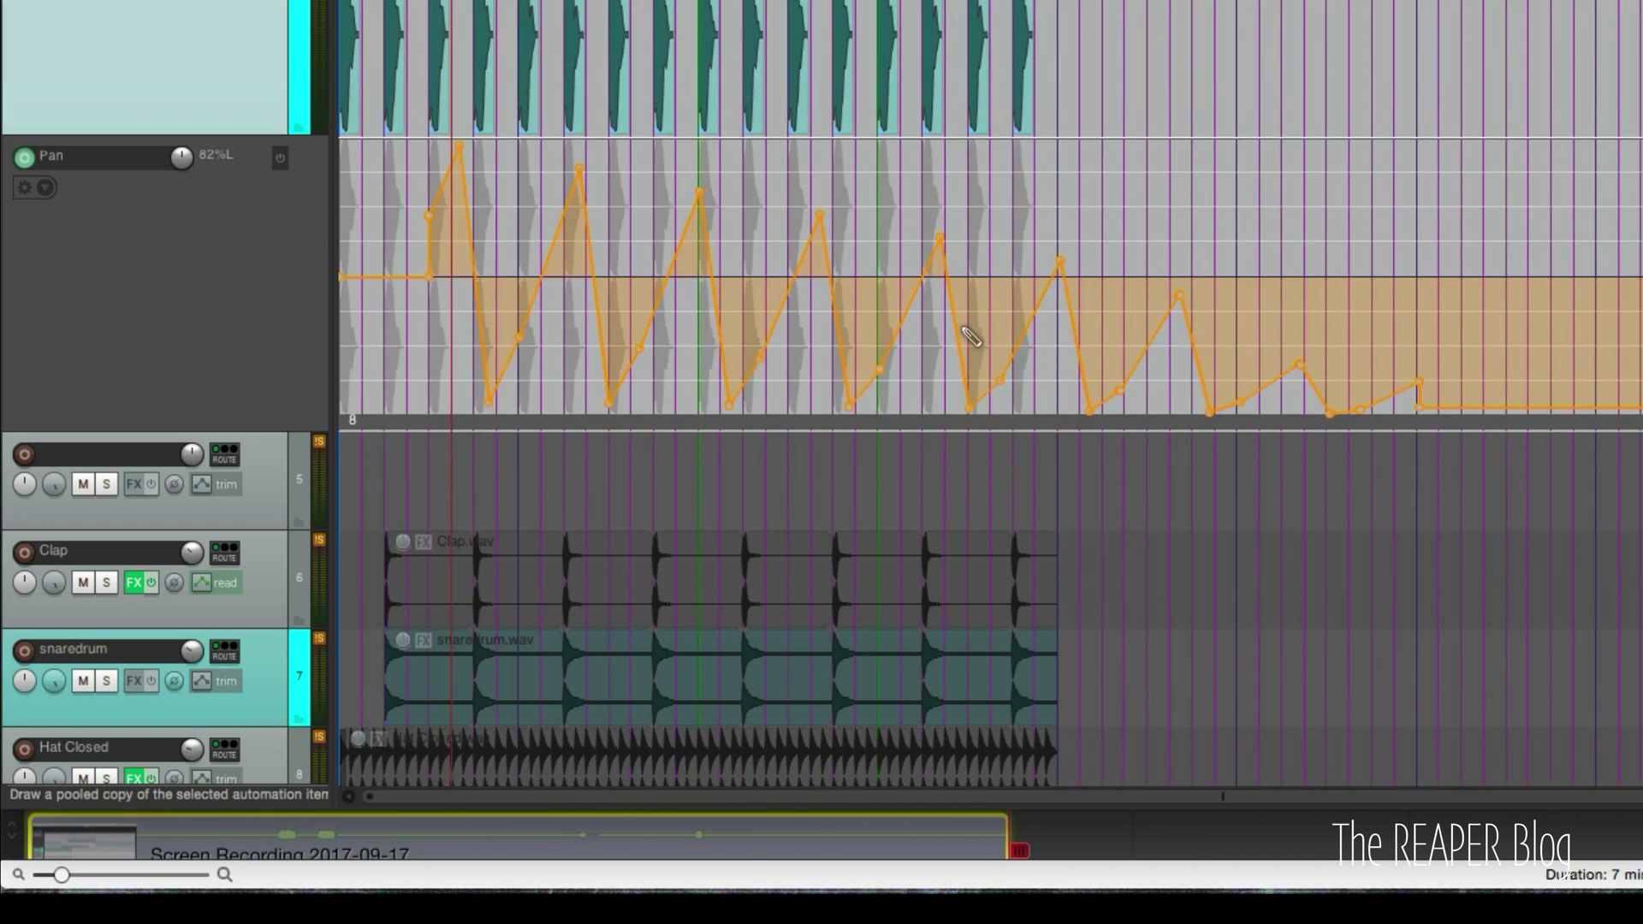
left_click(1412, 81)
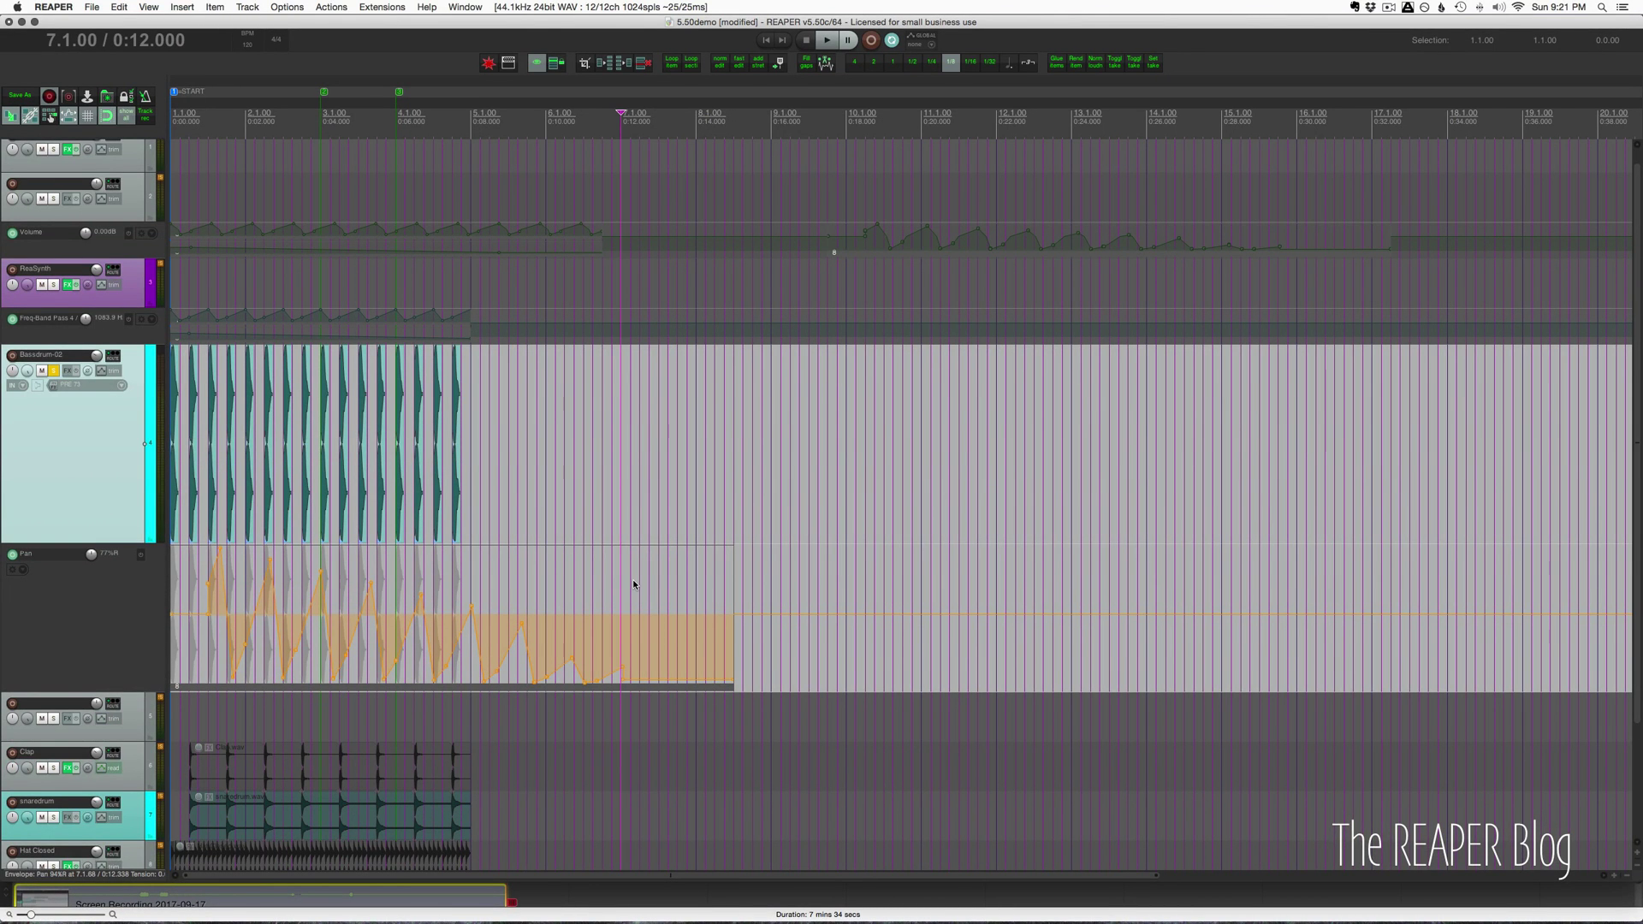
left_click(603, 585)
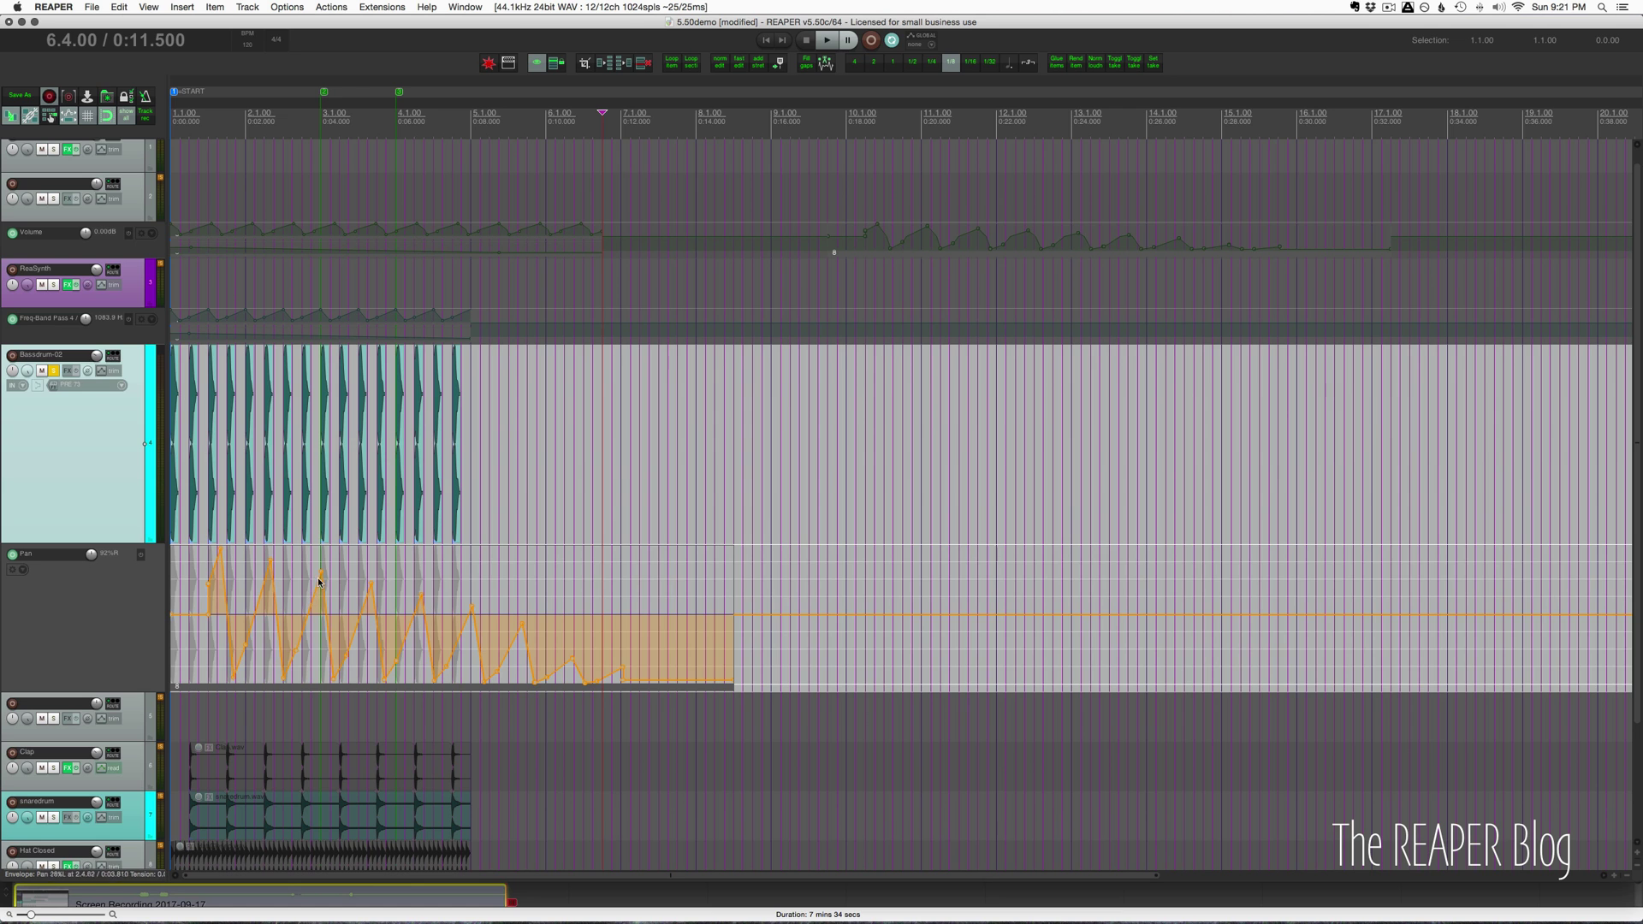